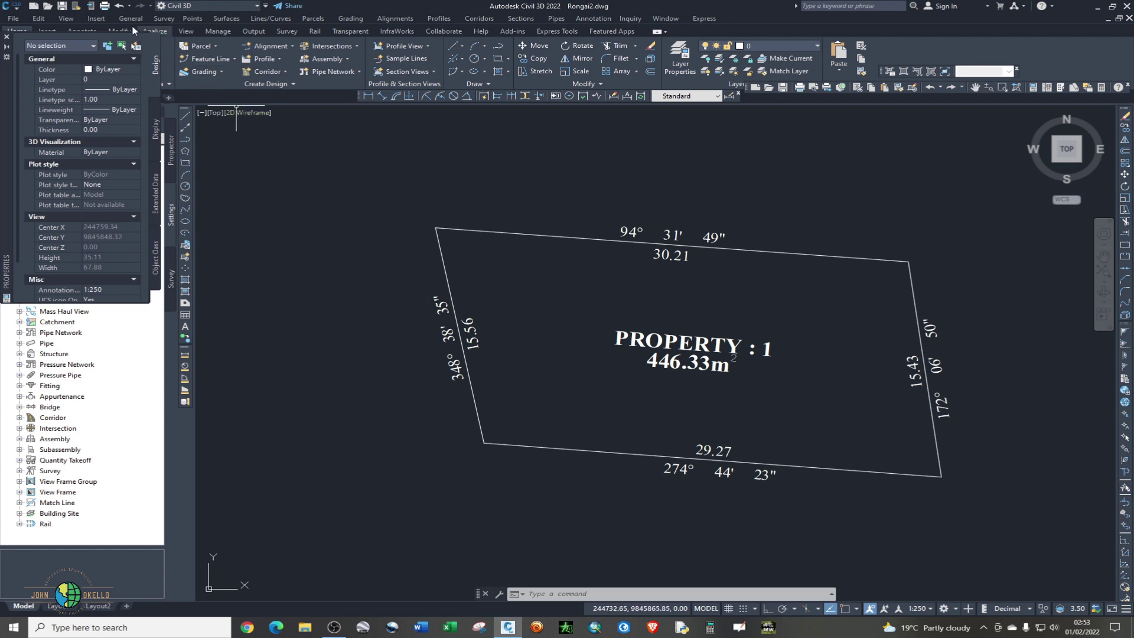
- Close the Properties palette
{"action": "left_click", "coordinate": [7, 37]}
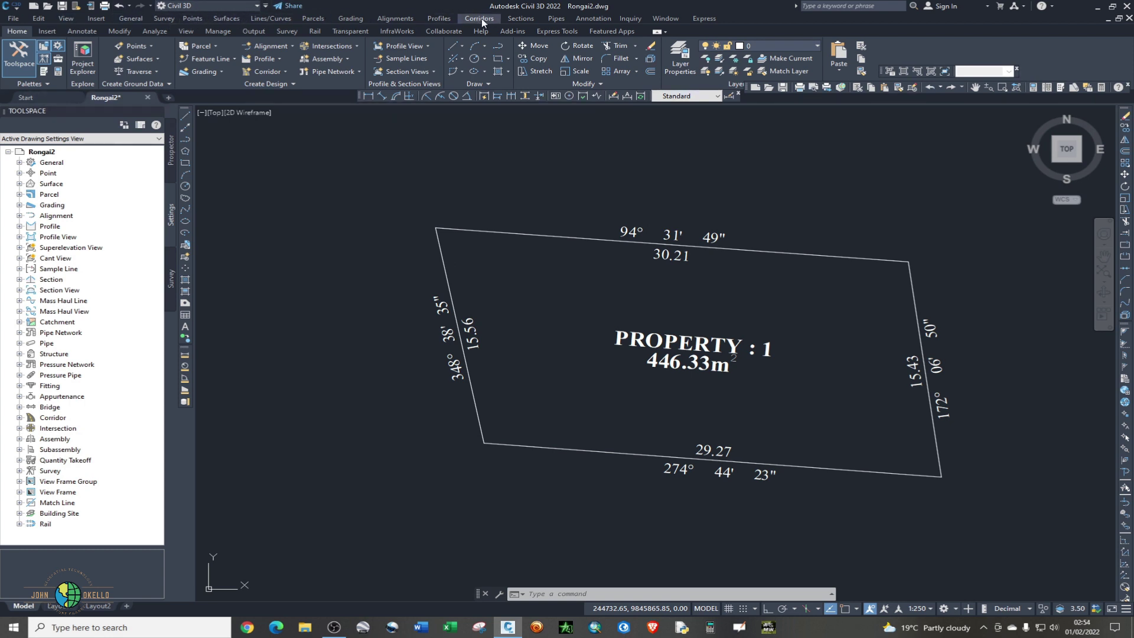
- Start the CREATEPOINTMANUAL command via Points > Create Points - Miscellaneous > Manual
{"action": "left_click", "coordinate": [194, 21]}
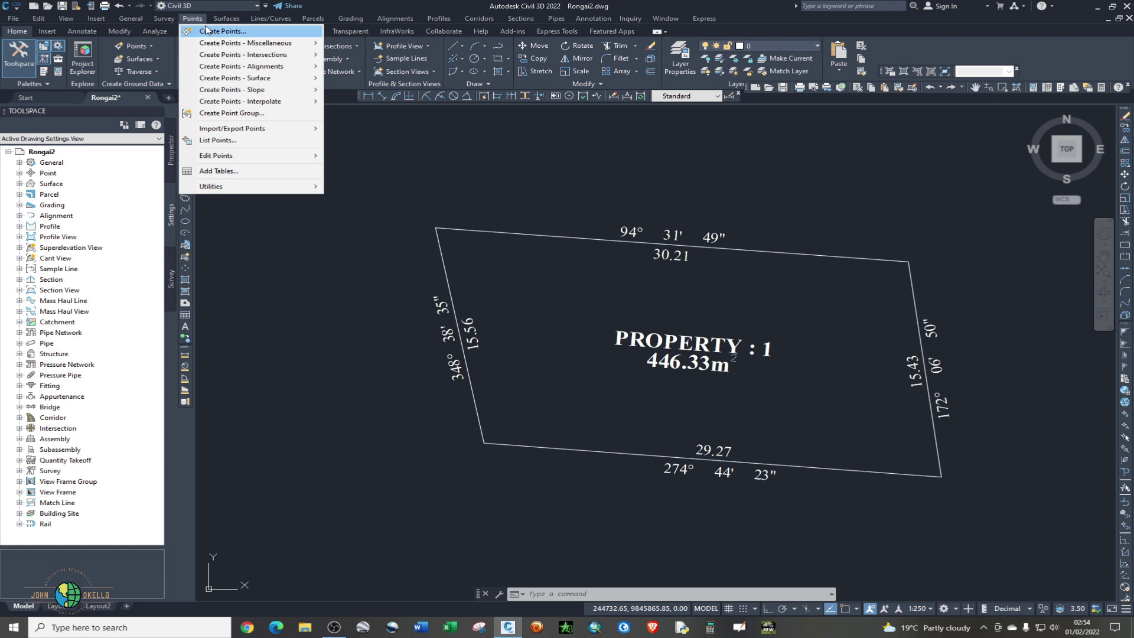
{"action": "mouse_move", "coordinate": [213, 42]}
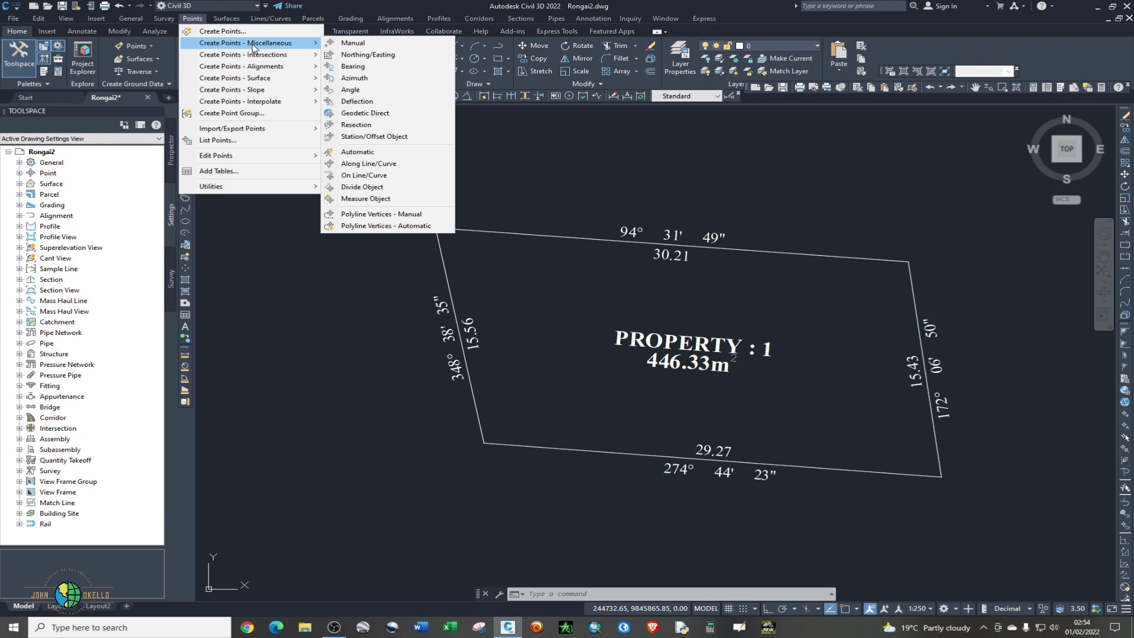
{"action": "left_click", "coordinate": [361, 45]}
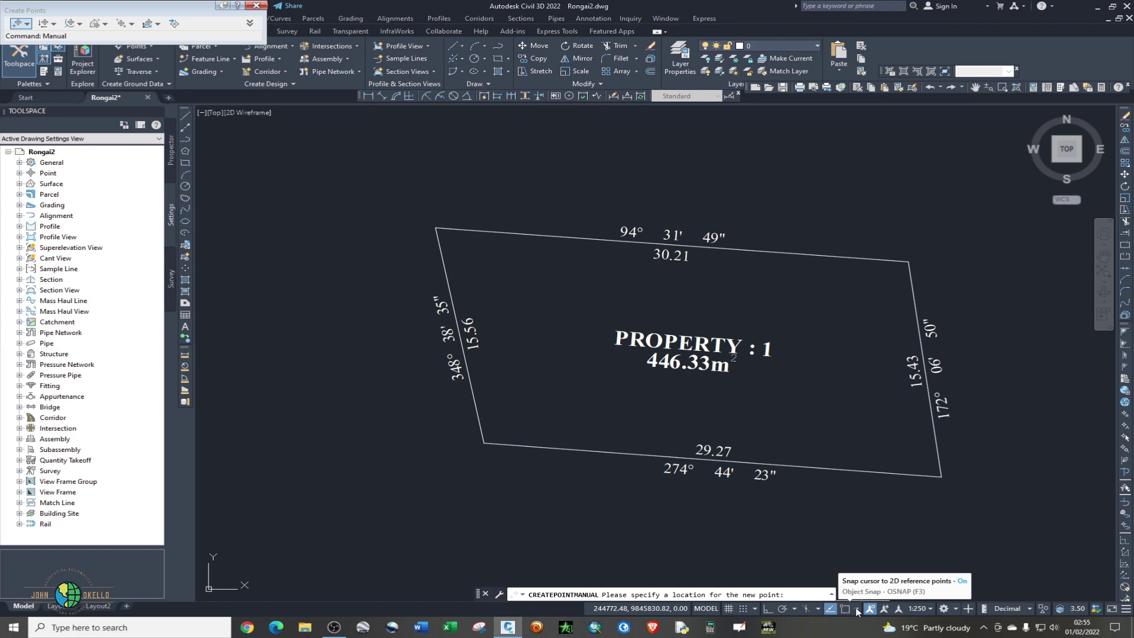
- Turn on Intersection object snapping in the OSNAP settings
{"action": "left_click", "coordinate": [857, 609]}
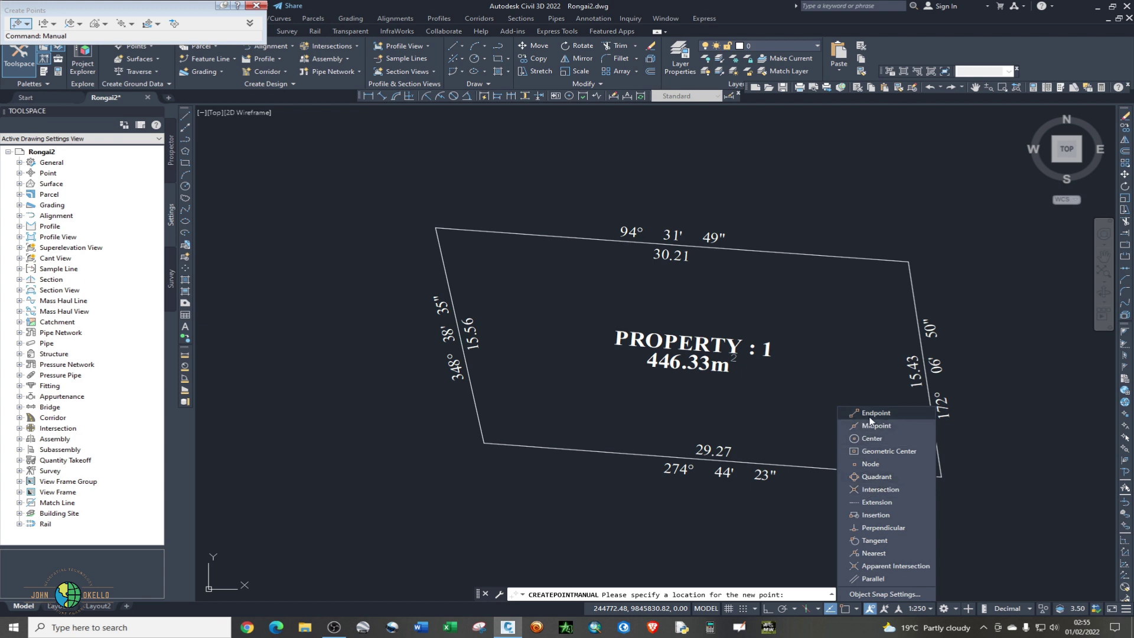
{"action": "left_click", "coordinate": [878, 491]}
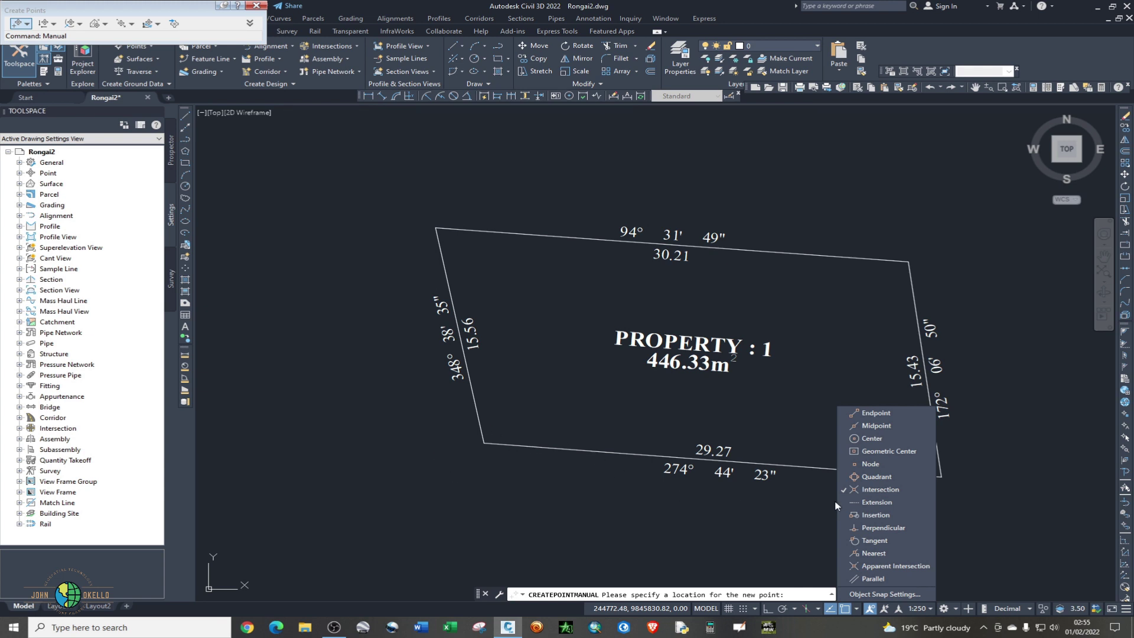
{"action": "left_click", "coordinate": [858, 612]}
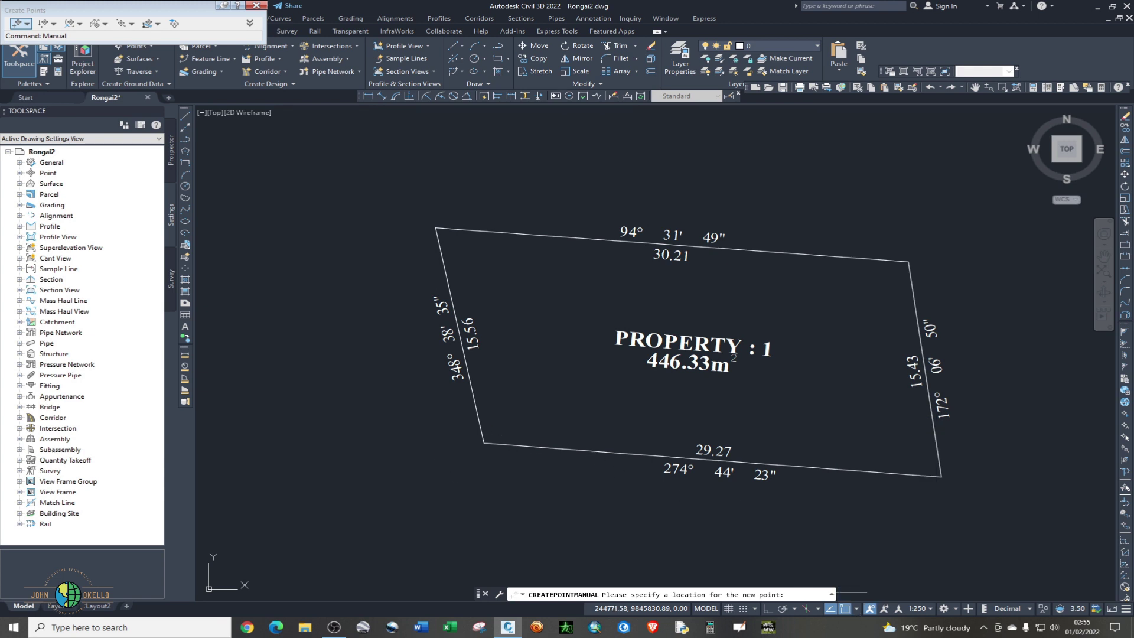
- Create a point at the lower-left parcel corner with description PT1 and default elevation
{"action": "left_click", "coordinate": [483, 443]}
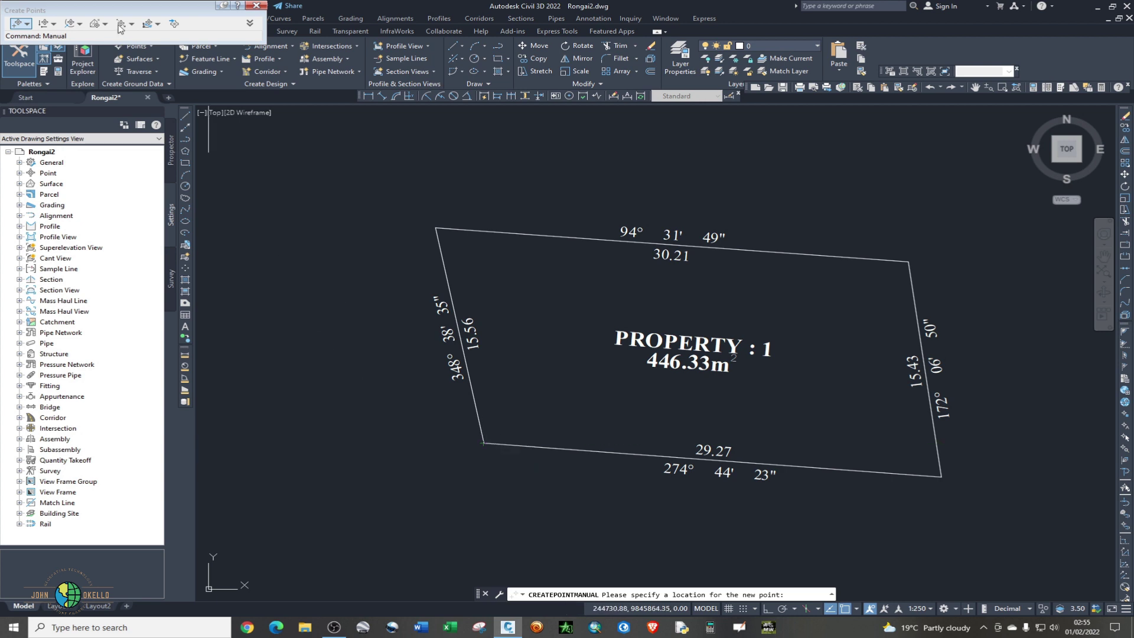
{"action": "left_click", "coordinate": [484, 443]}
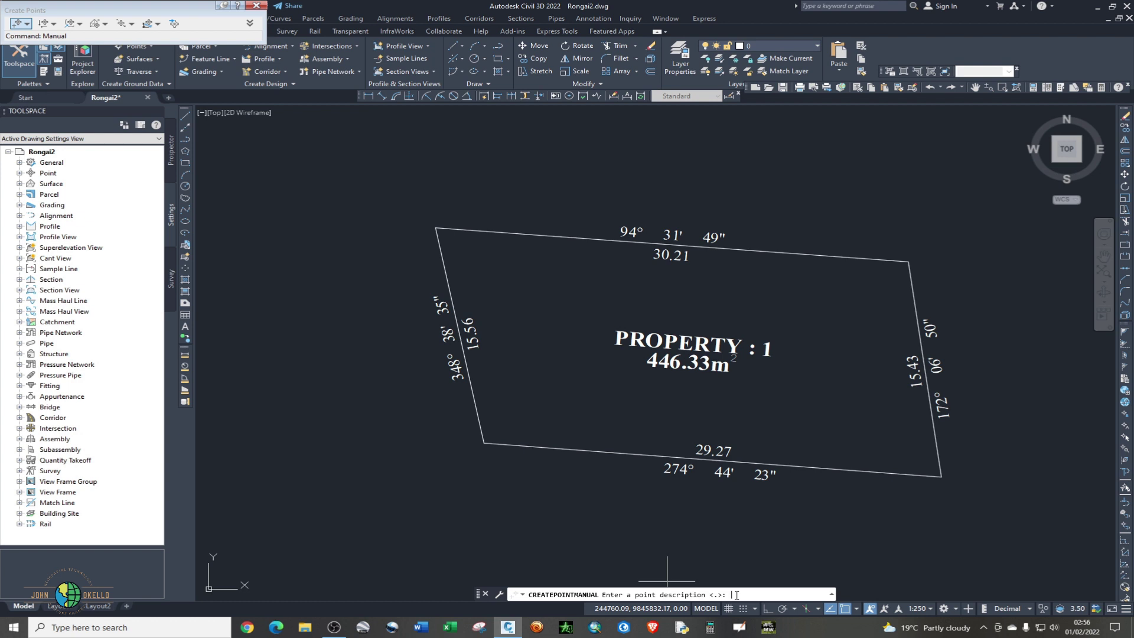
{"action": "type", "text": "PT1"}
{"action": "key", "text": "Return"}
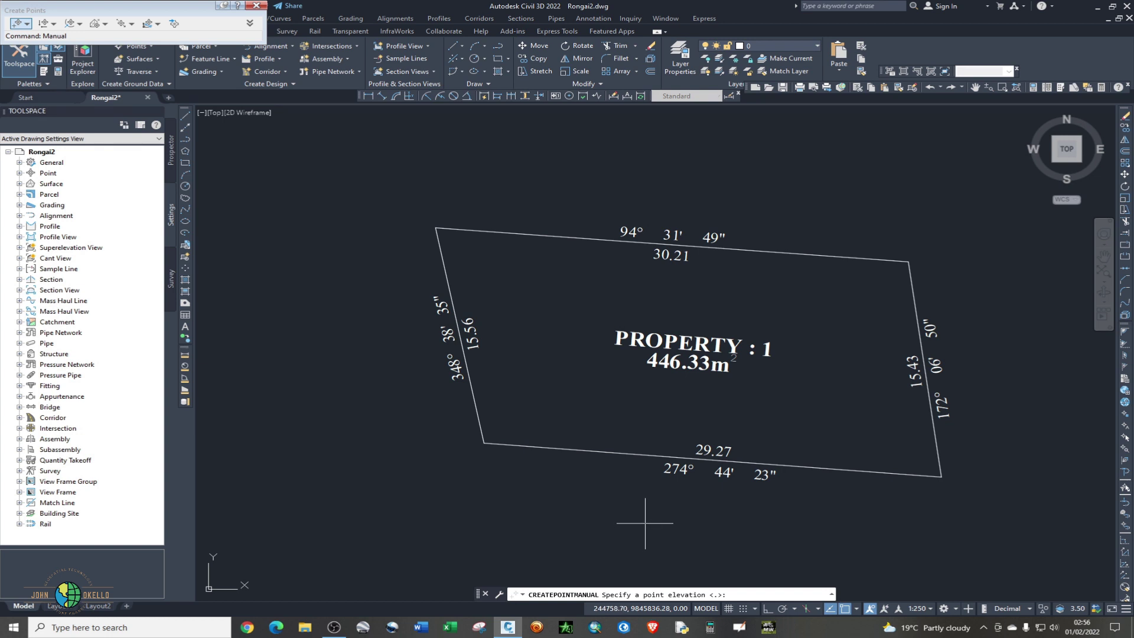
{"action": "key", "text": "Return"}
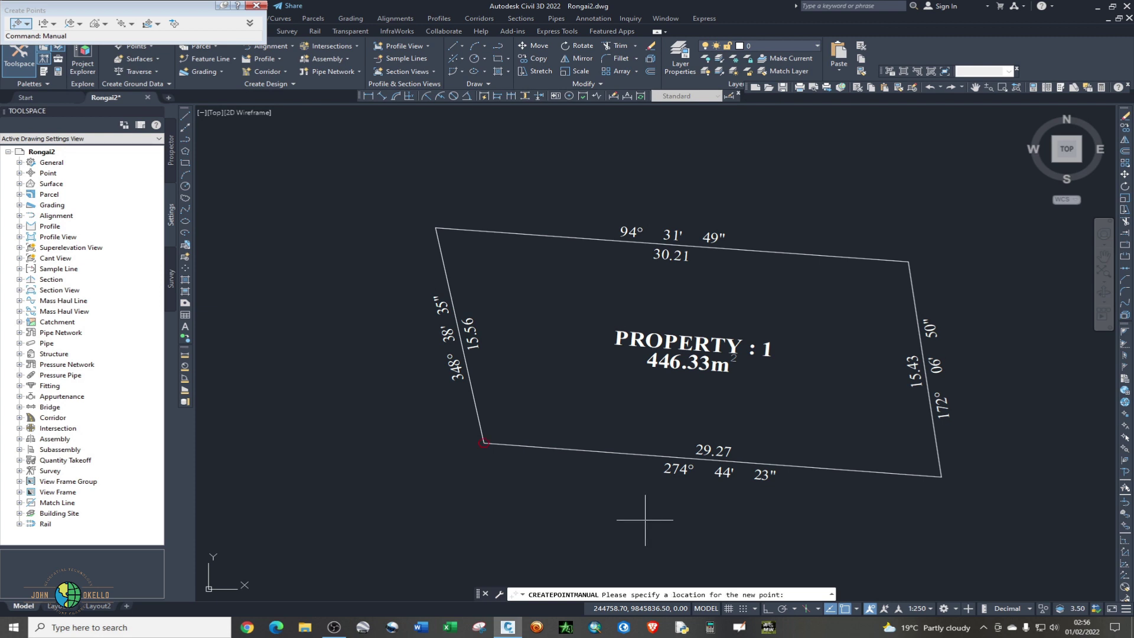
- Place points Pt2, Pt3 and Pt4 at the top-left, top-right and lower-right corners
{"action": "left_click", "coordinate": [484, 444]}
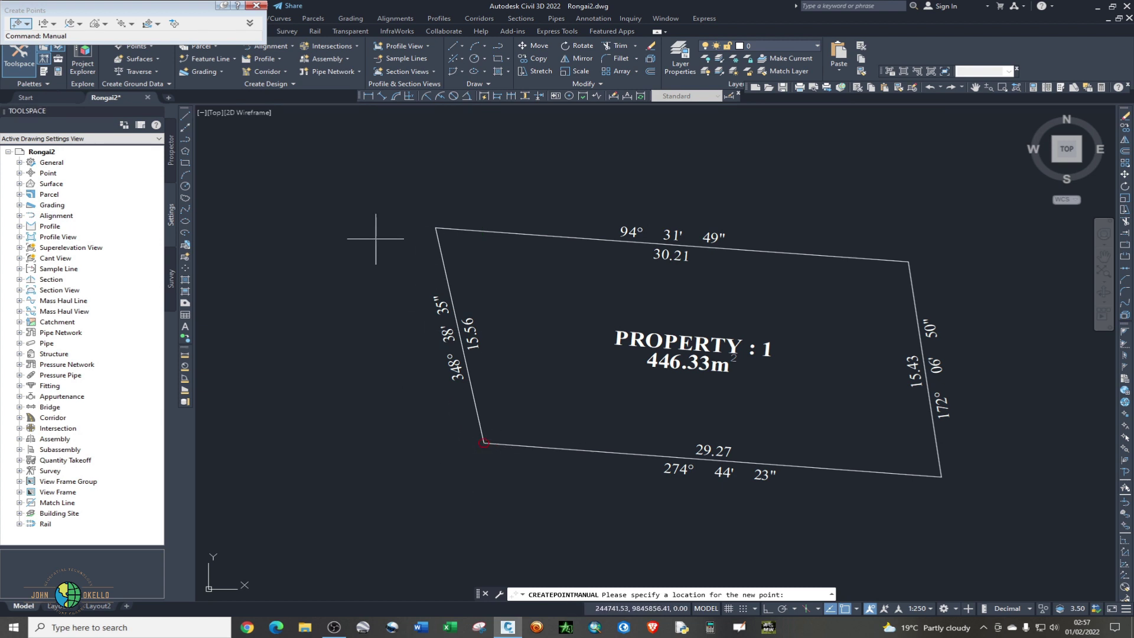
{"action": "left_click", "coordinate": [436, 228]}
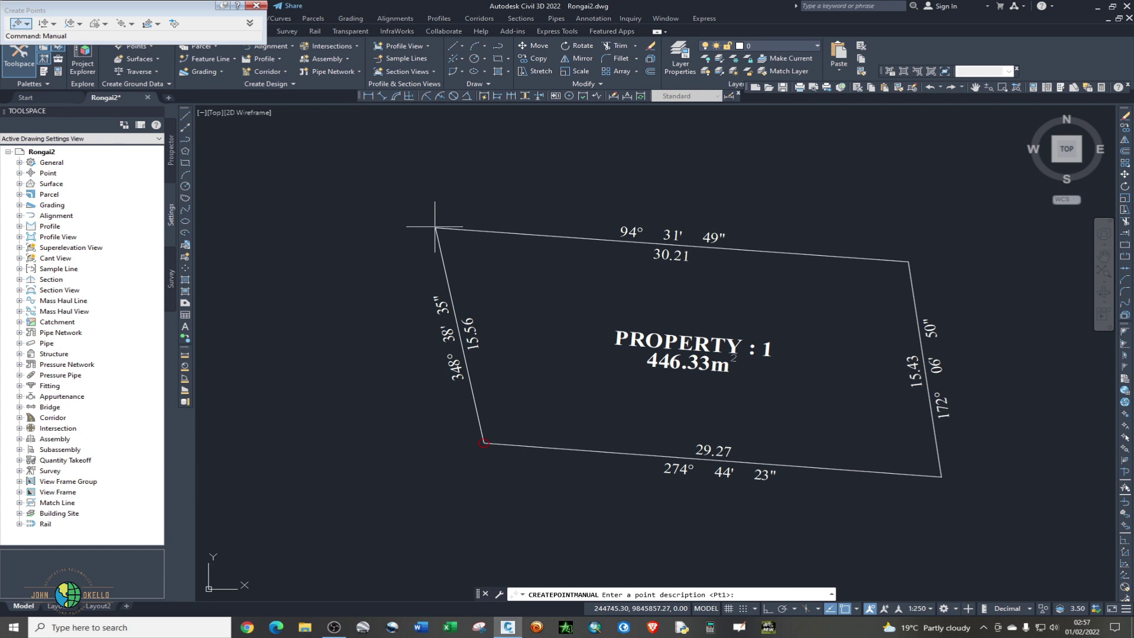
{"action": "type", "text": "Pt2"}
{"action": "key", "text": "Return"}
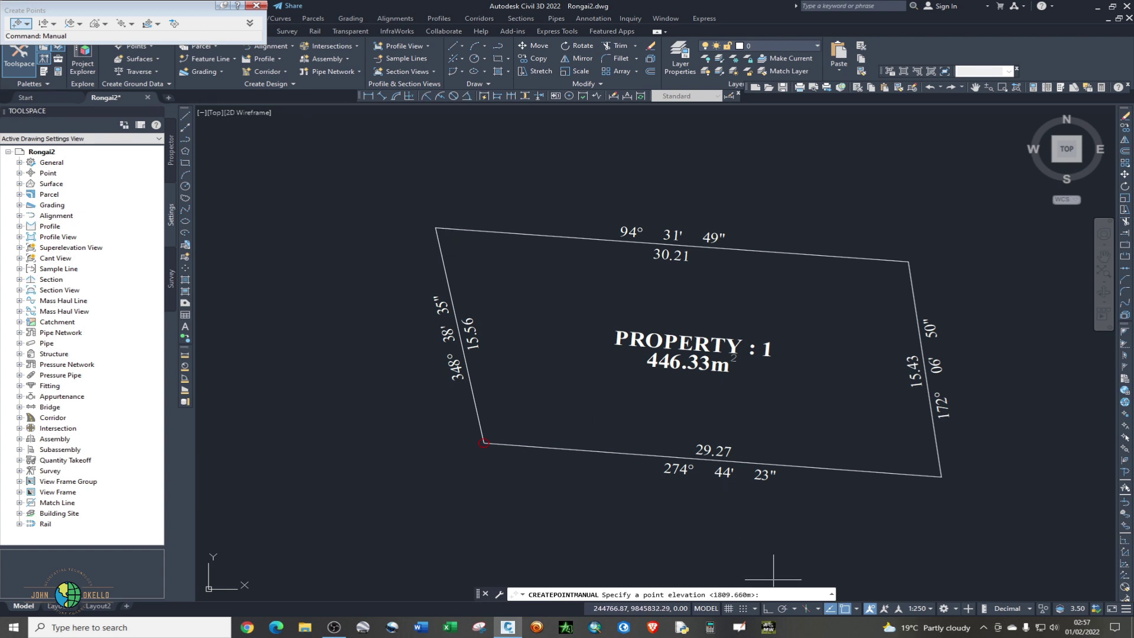
{"action": "key", "text": "Return"}
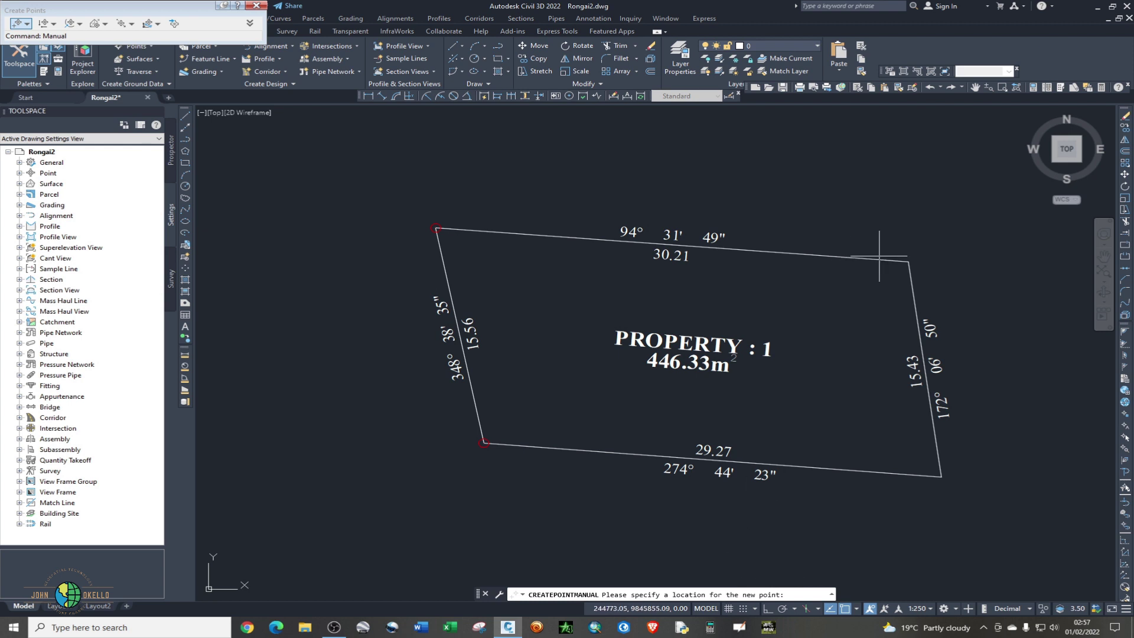
{"action": "left_click", "coordinate": [910, 261]}
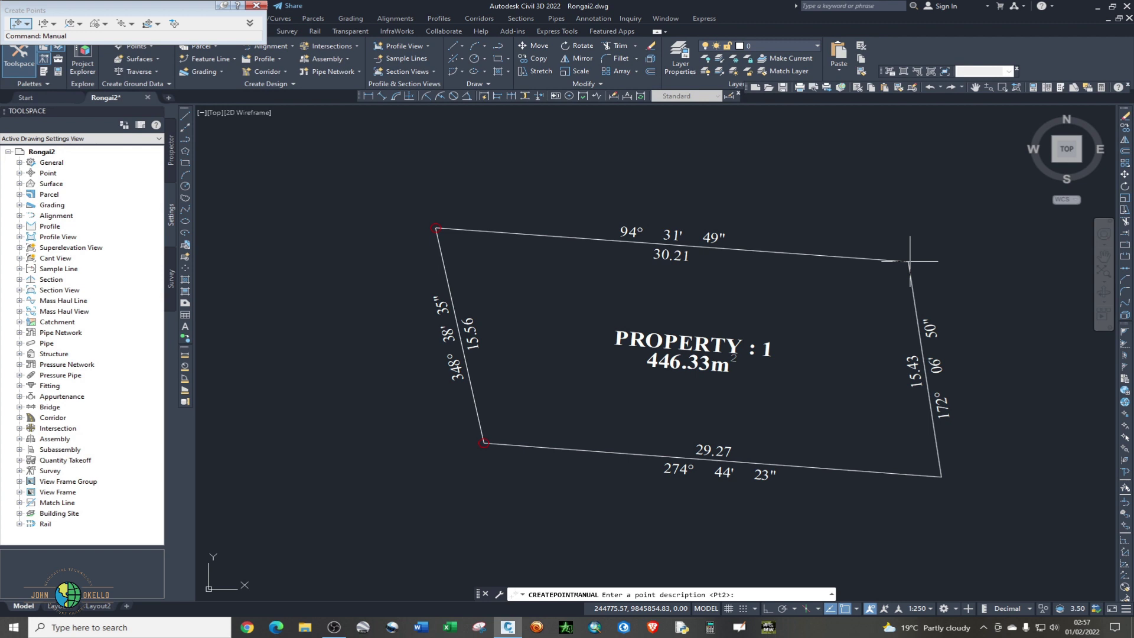
{"action": "type", "text": "Pt3"}
{"action": "key", "text": "Return"}
{"action": "key", "text": "Return"}
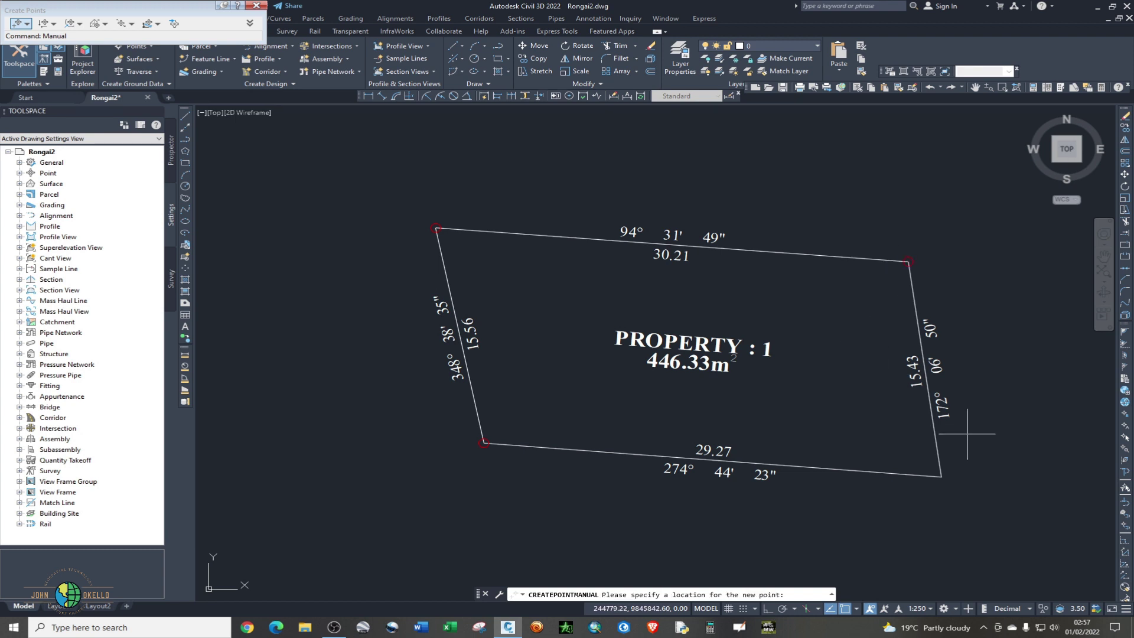
{"action": "left_click", "coordinate": [940, 477]}
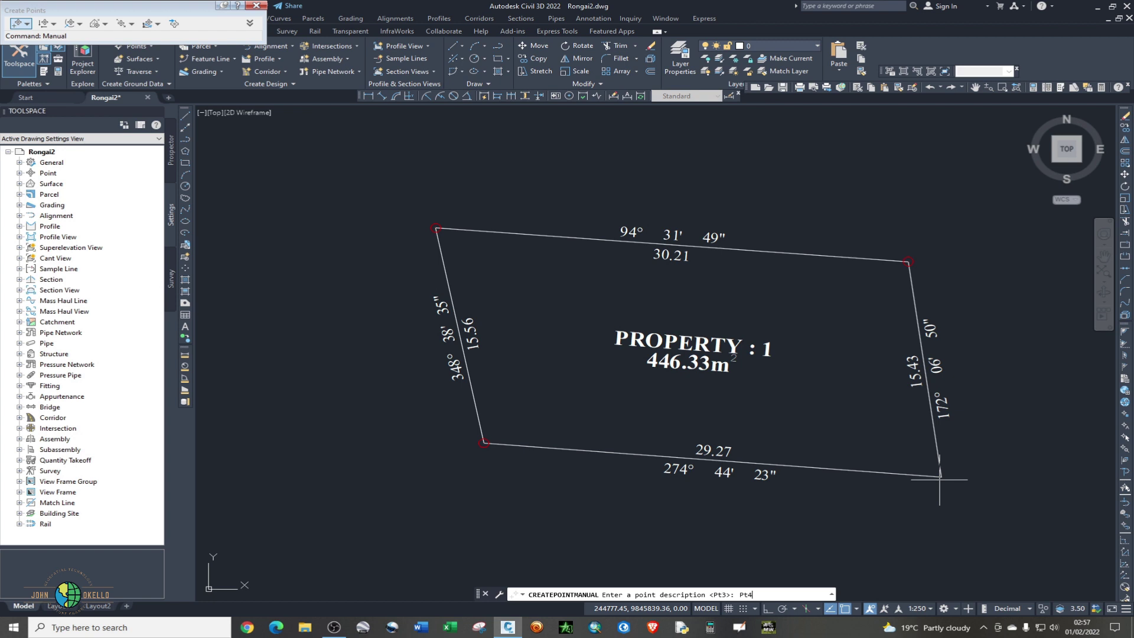
{"action": "key", "text": "Return"}
{"action": "key", "text": "Return"}
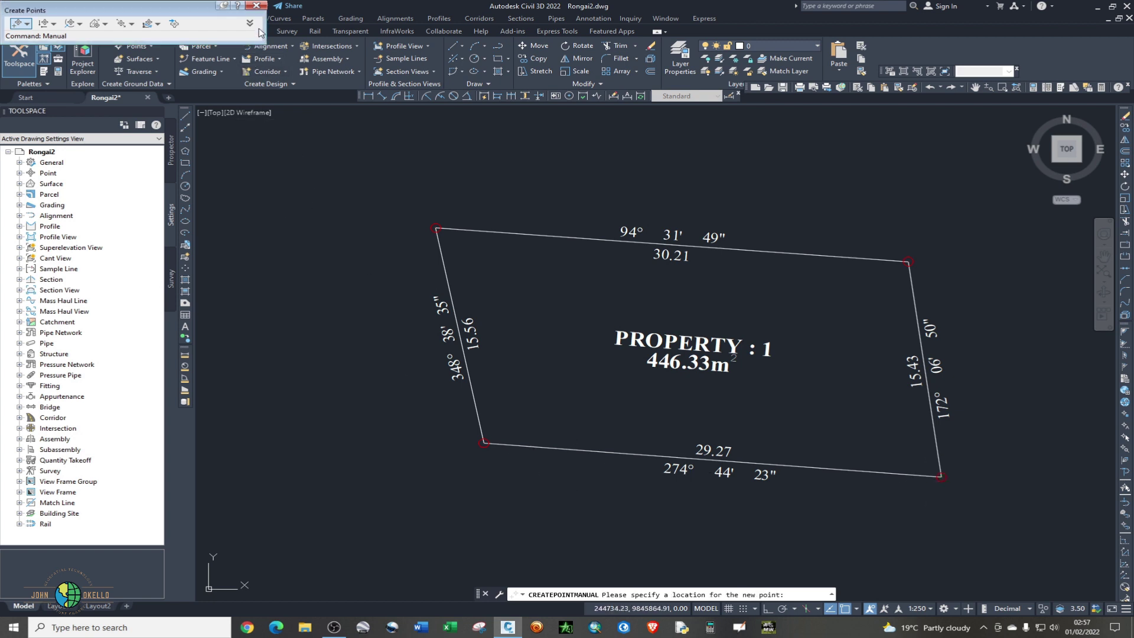
- End point creation and select all four corner points using Select Similar on Pt1
{"action": "left_click", "coordinate": [255, 7]}
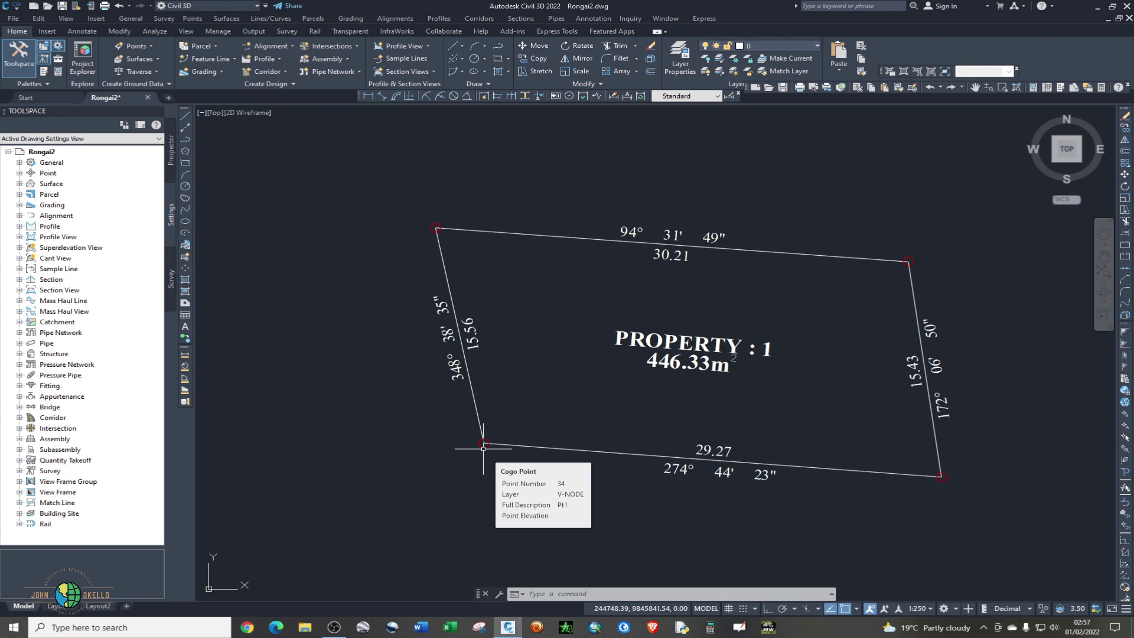
{"action": "left_click", "coordinate": [483, 449]}
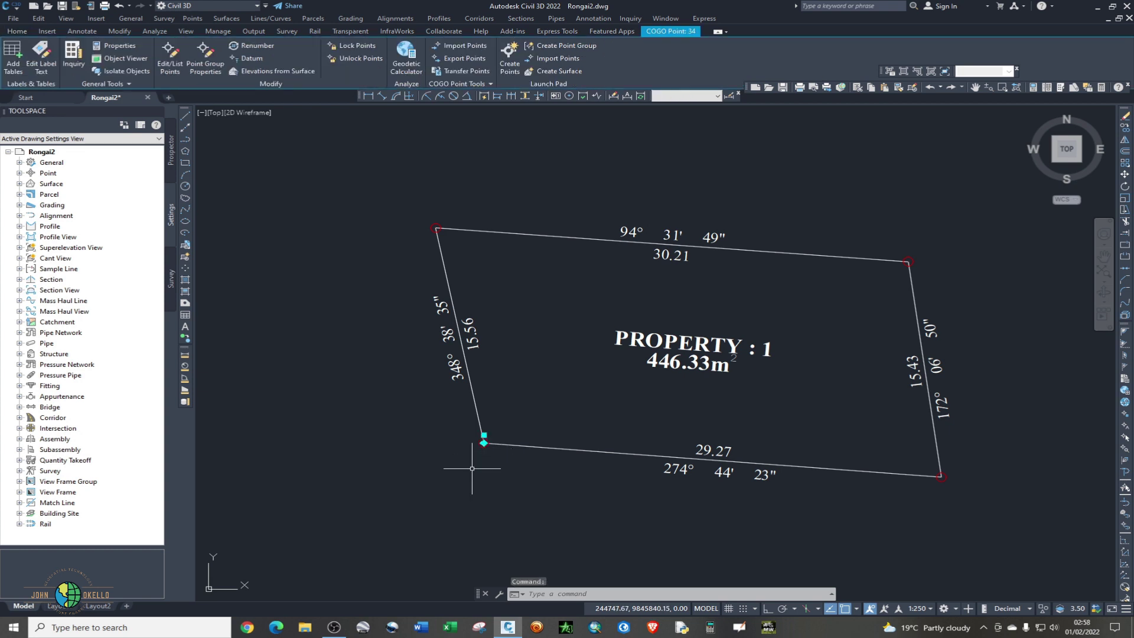
{"action": "right_click", "coordinate": [473, 467]}
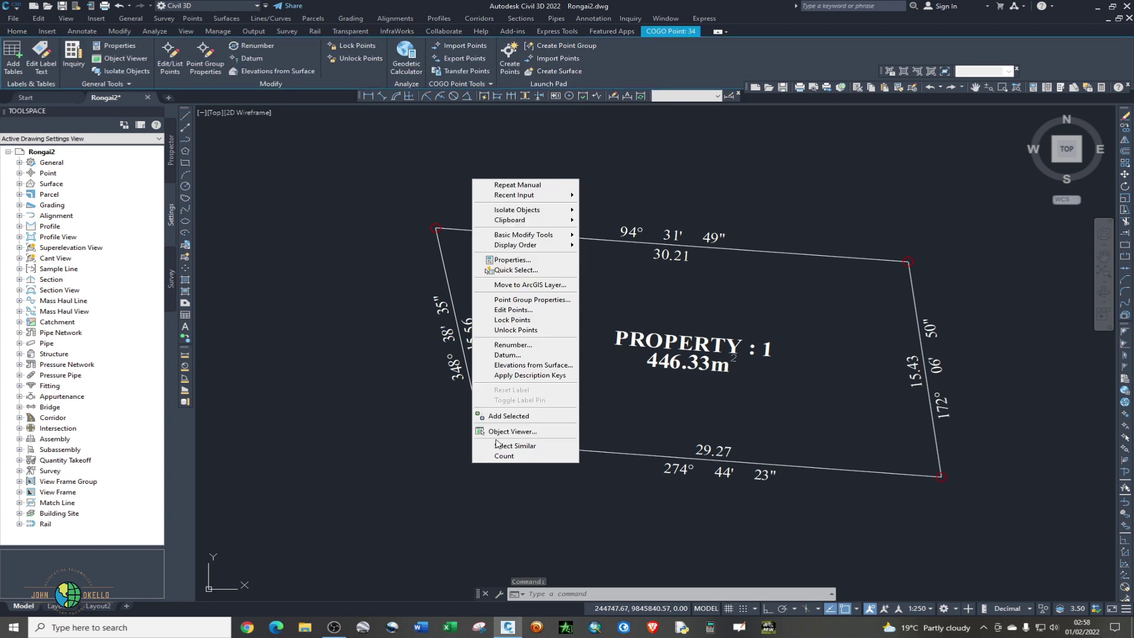
{"action": "left_click", "coordinate": [494, 445]}
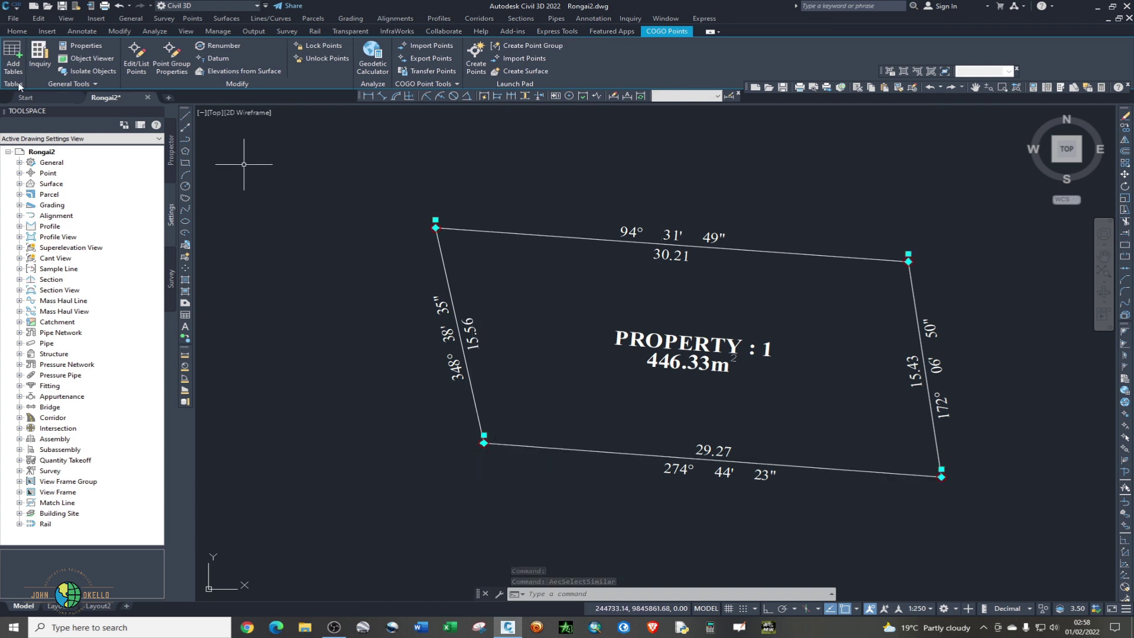
{"action": "left_click", "coordinate": [17, 31]}
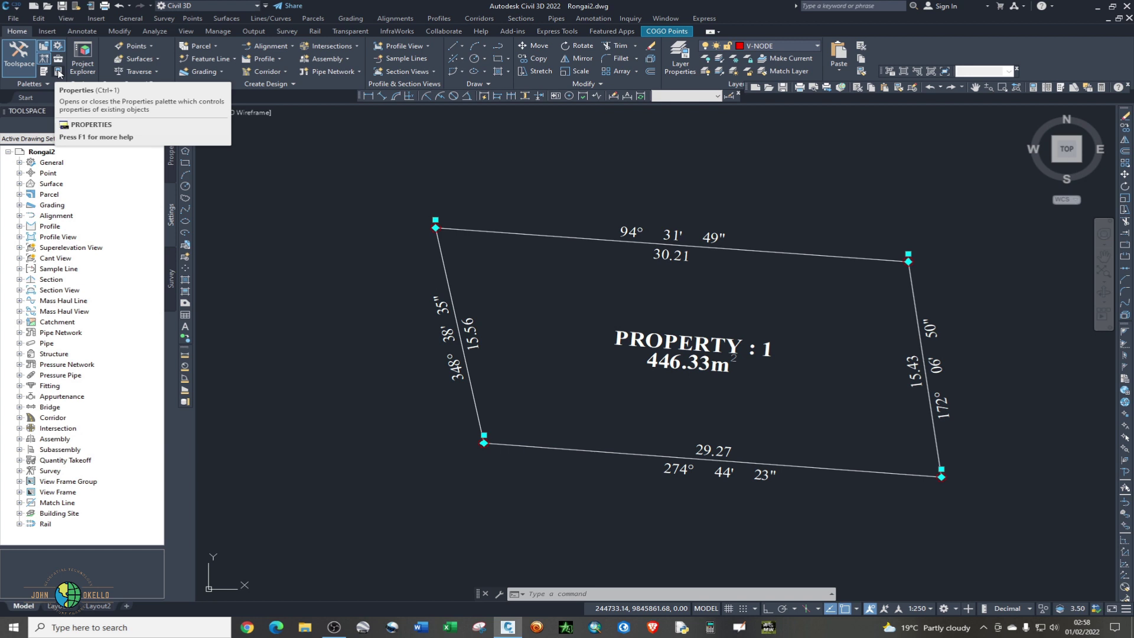
{"action": "left_click", "coordinate": [59, 72]}
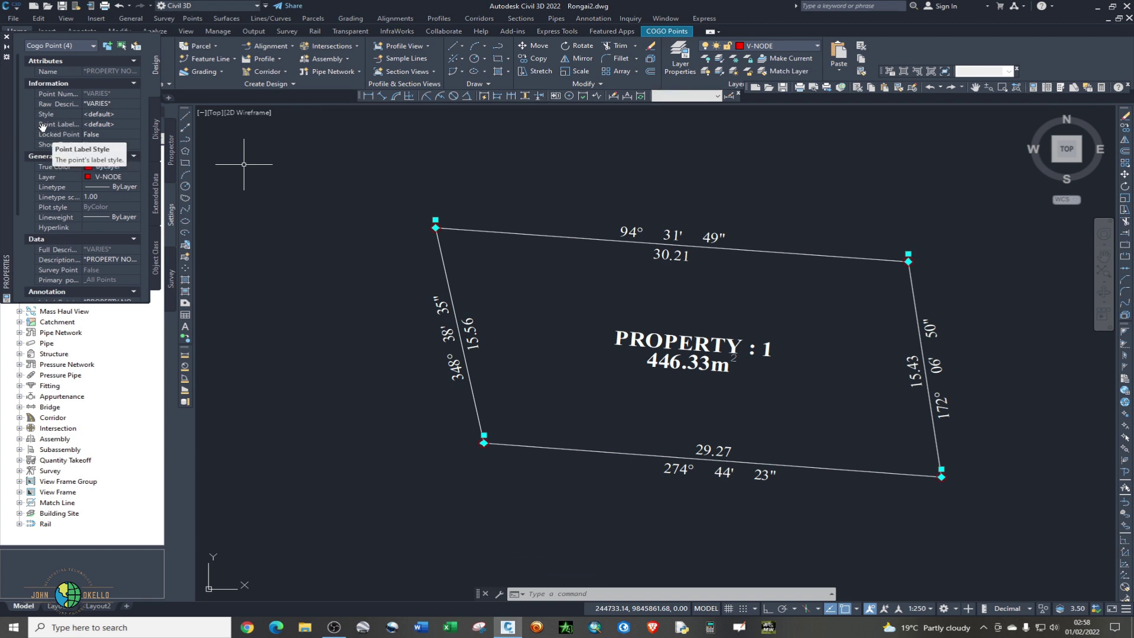
{"action": "left_click", "coordinate": [115, 125]}
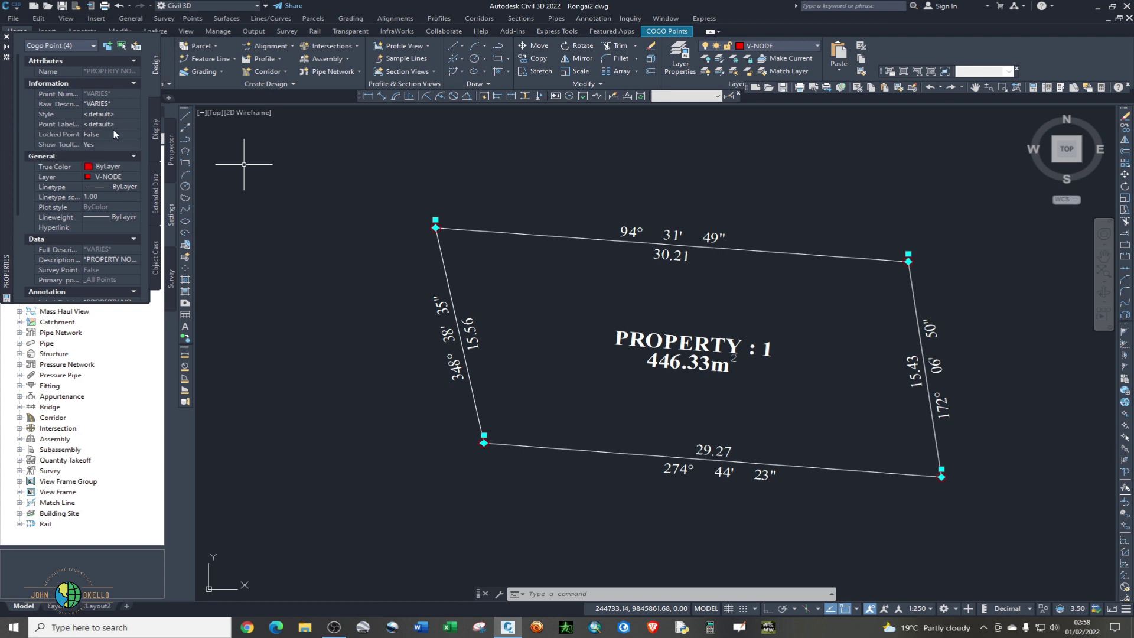
{"action": "left_click", "coordinate": [123, 125]}
{"action": "left_click", "coordinate": [133, 124]}
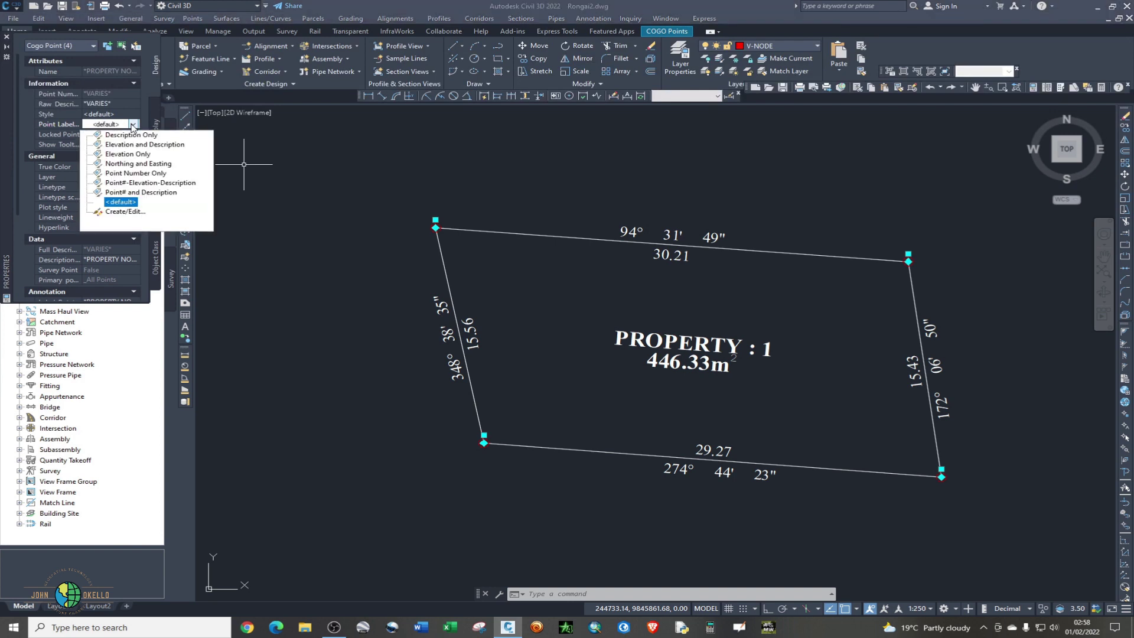
{"action": "left_click", "coordinate": [131, 135]}
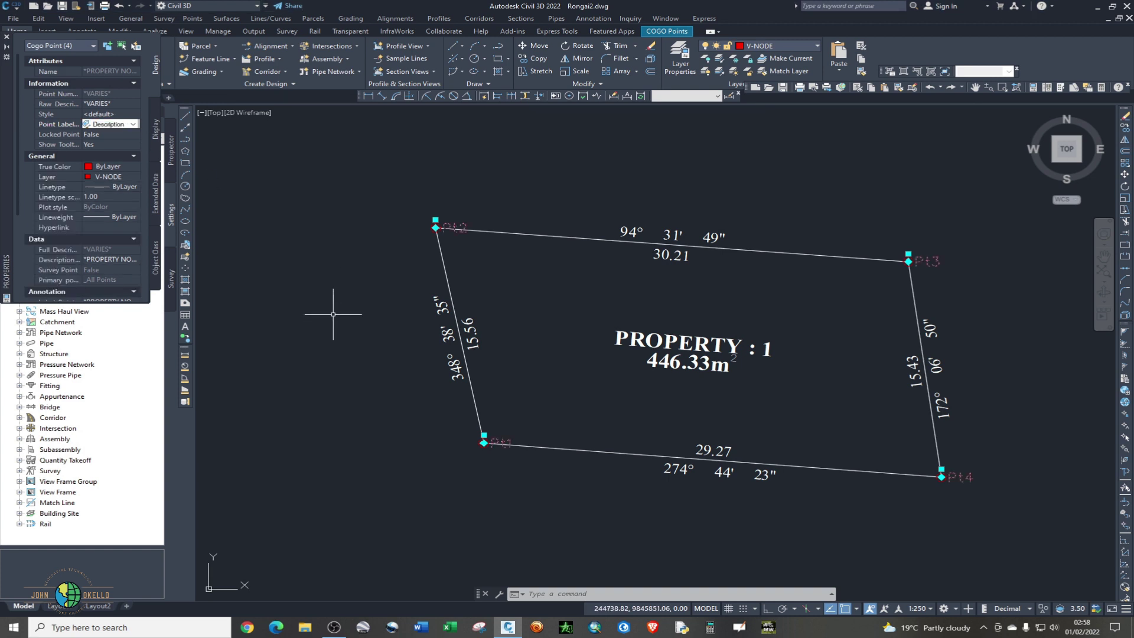
{"action": "key", "text": "Escape"}
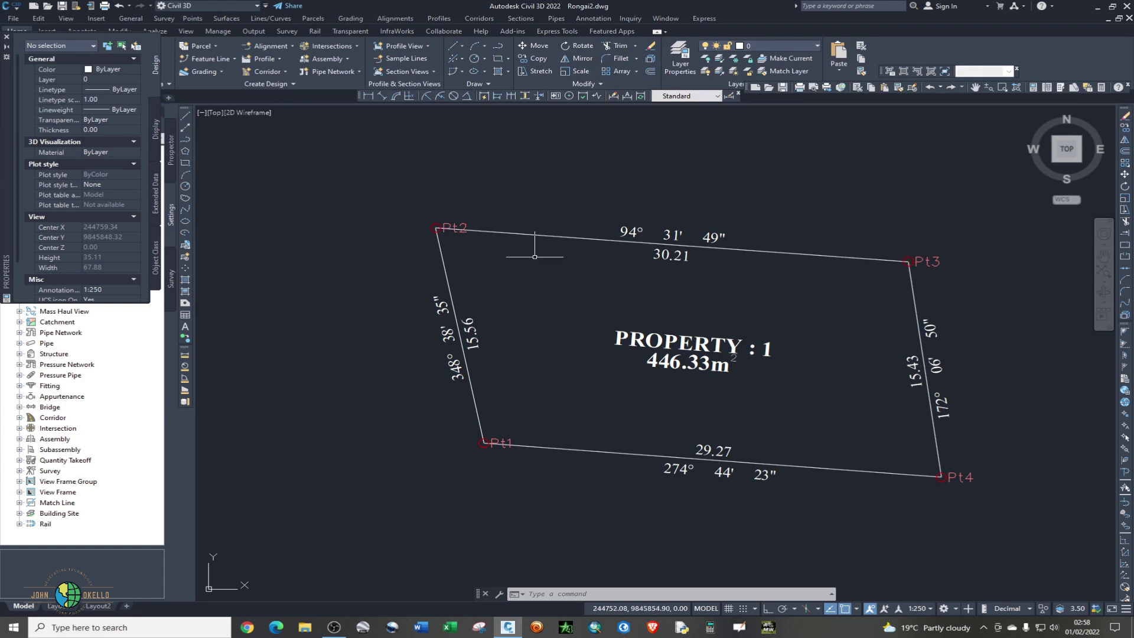
- Close the Properties palette and review points 34–37 in the List Points table
{"action": "left_click", "coordinate": [7, 37]}
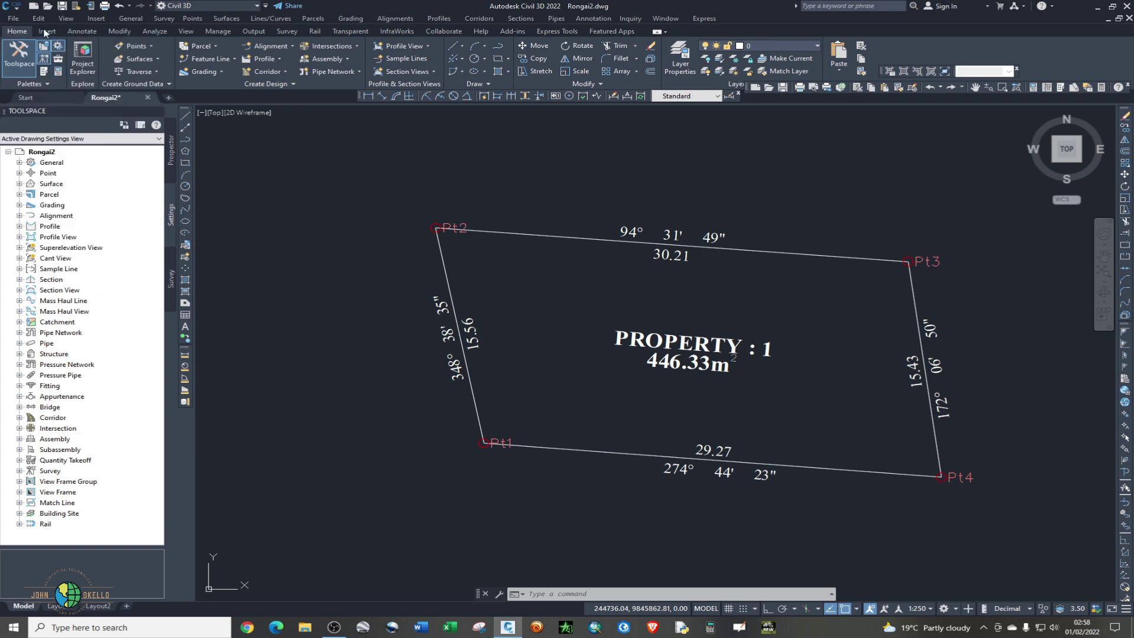
{"action": "left_click", "coordinate": [186, 19]}
{"action": "left_click", "coordinate": [187, 19]}
{"action": "left_click", "coordinate": [190, 22]}
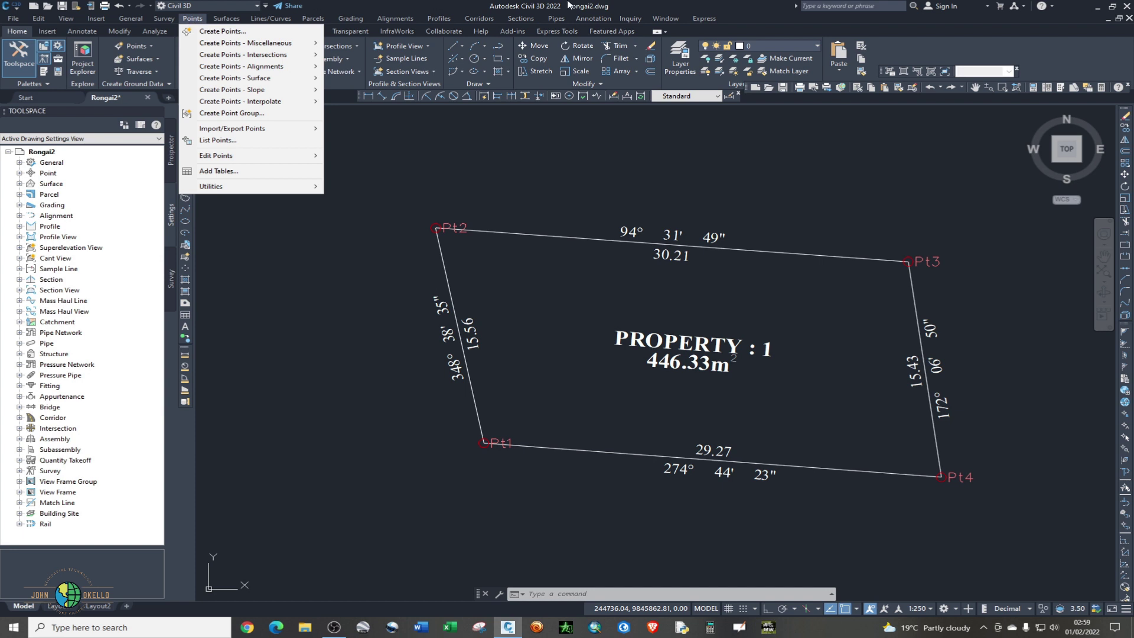
{"action": "mouse_move", "coordinate": [227, 19]}
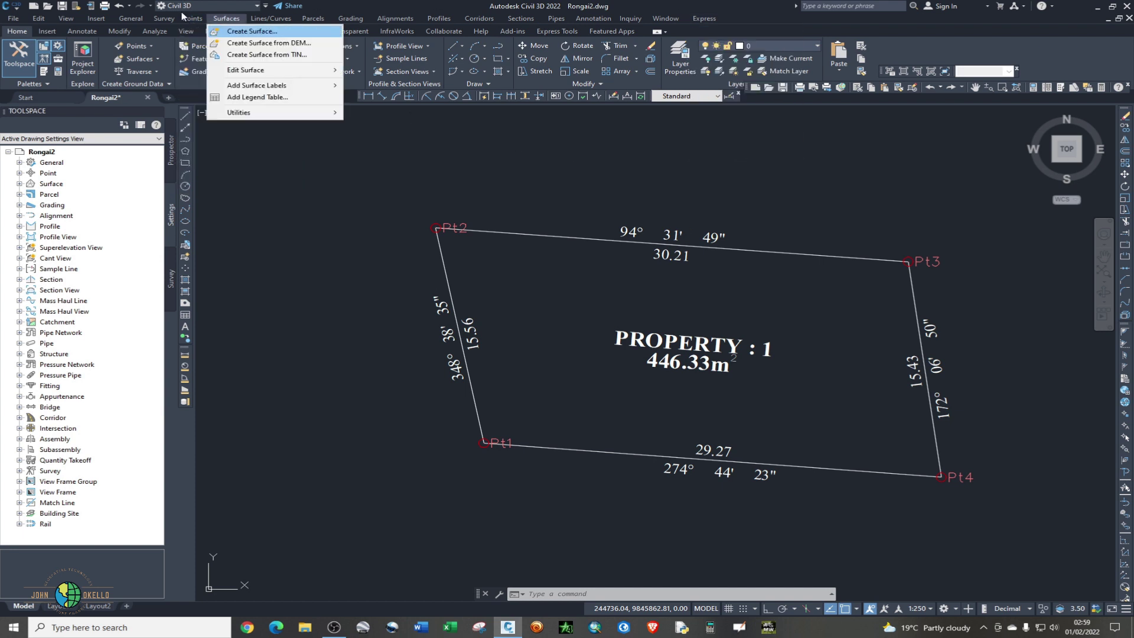
{"action": "mouse_move", "coordinate": [190, 18]}
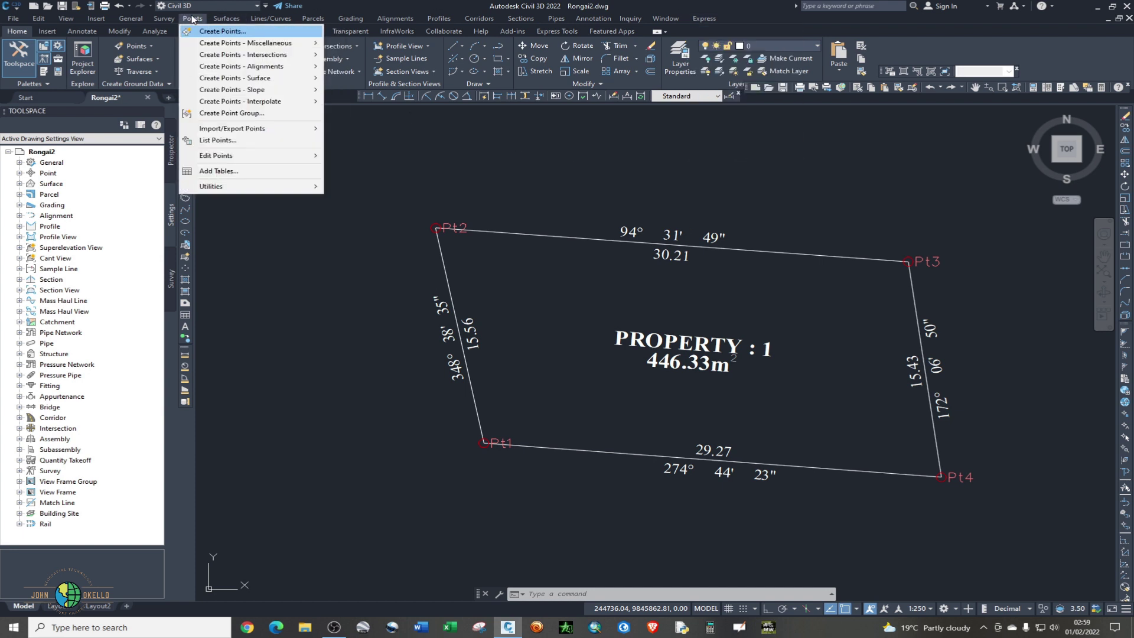
{"action": "left_click", "coordinate": [228, 143]}
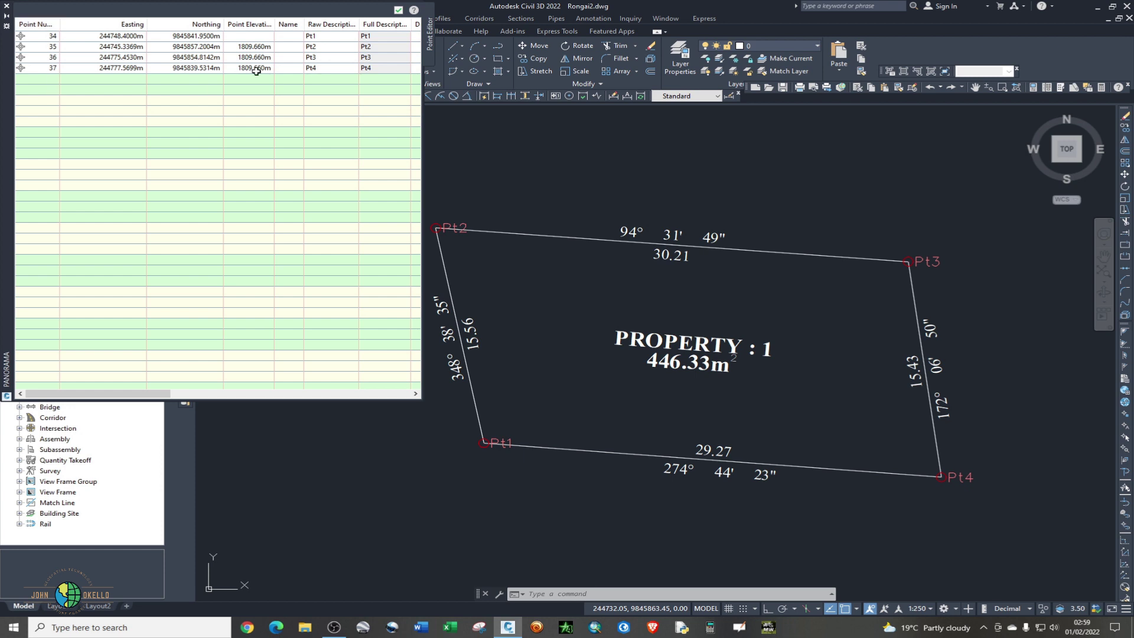
{"action": "left_click", "coordinate": [7, 9]}
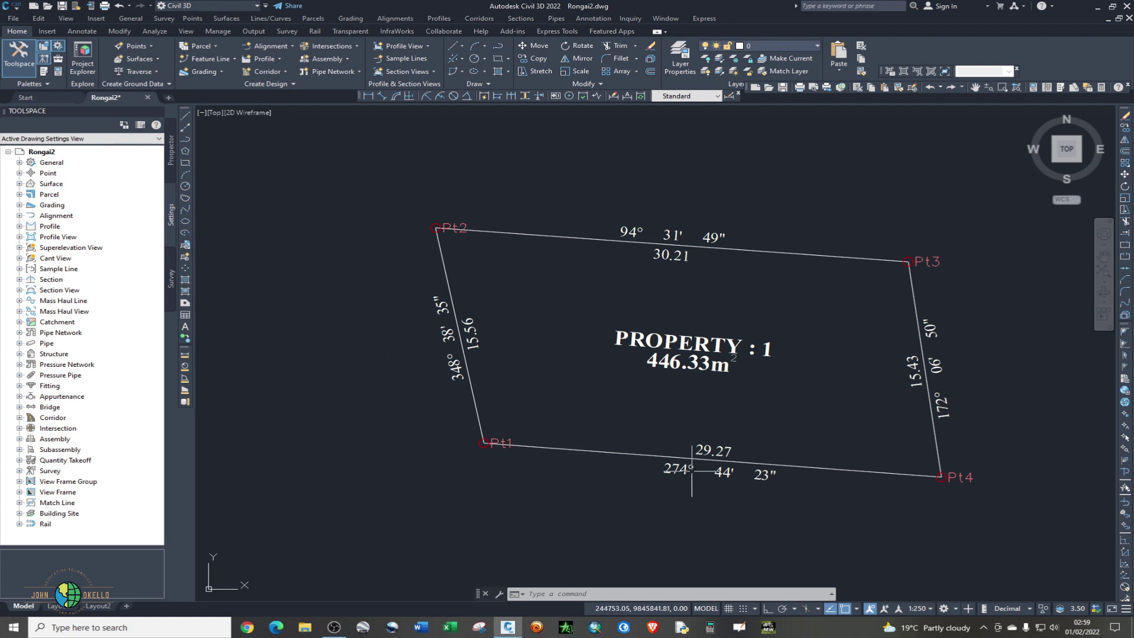
- Open the Export Points dialog from Points > Import/Export Points
{"action": "left_click", "coordinate": [194, 18]}
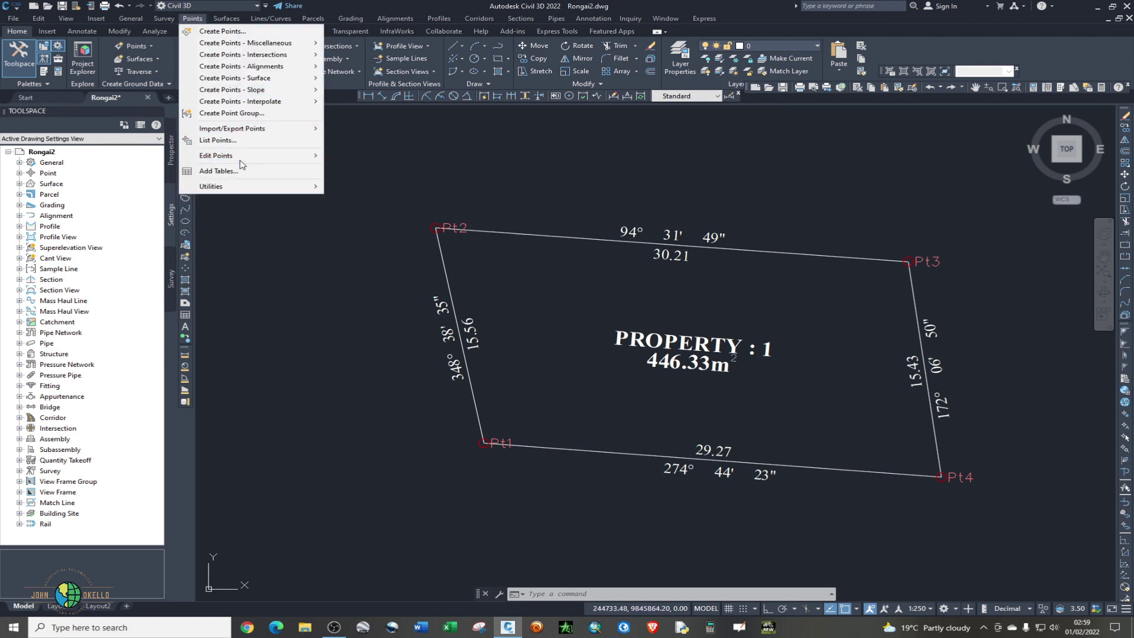
{"action": "mouse_move", "coordinate": [225, 133]}
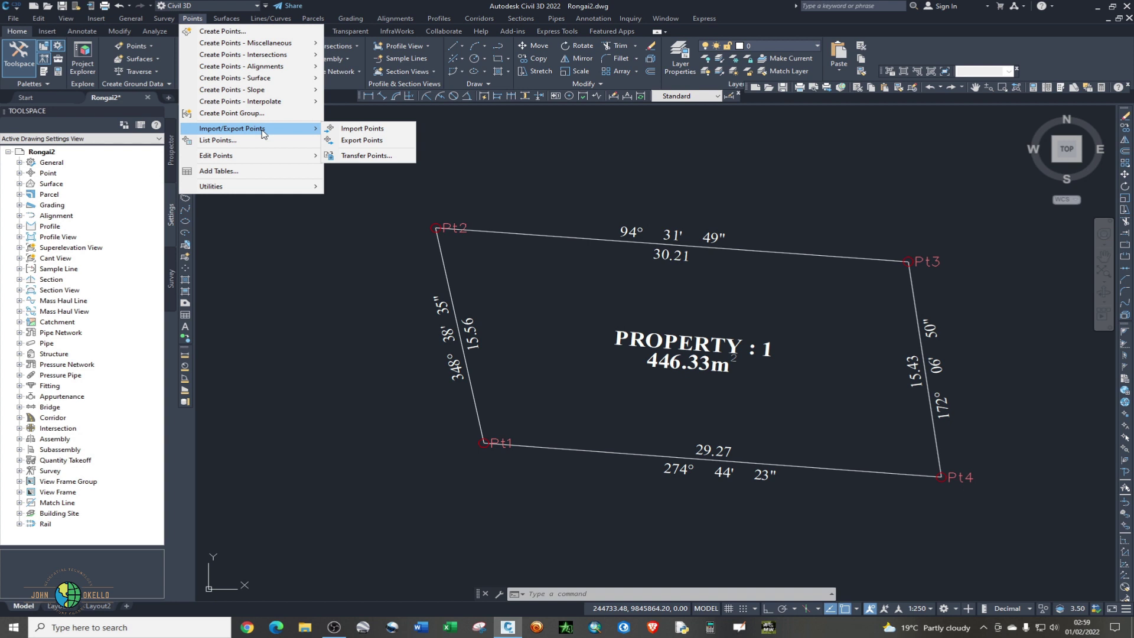
{"action": "left_click", "coordinate": [364, 141]}
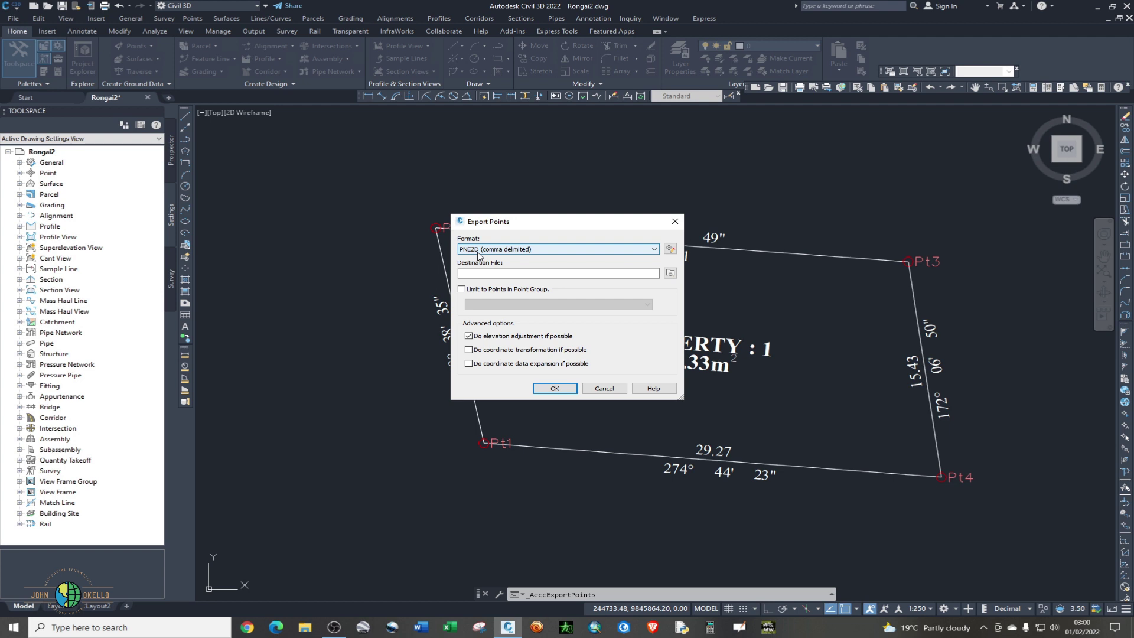
{"action": "left_click", "coordinate": [642, 253]}
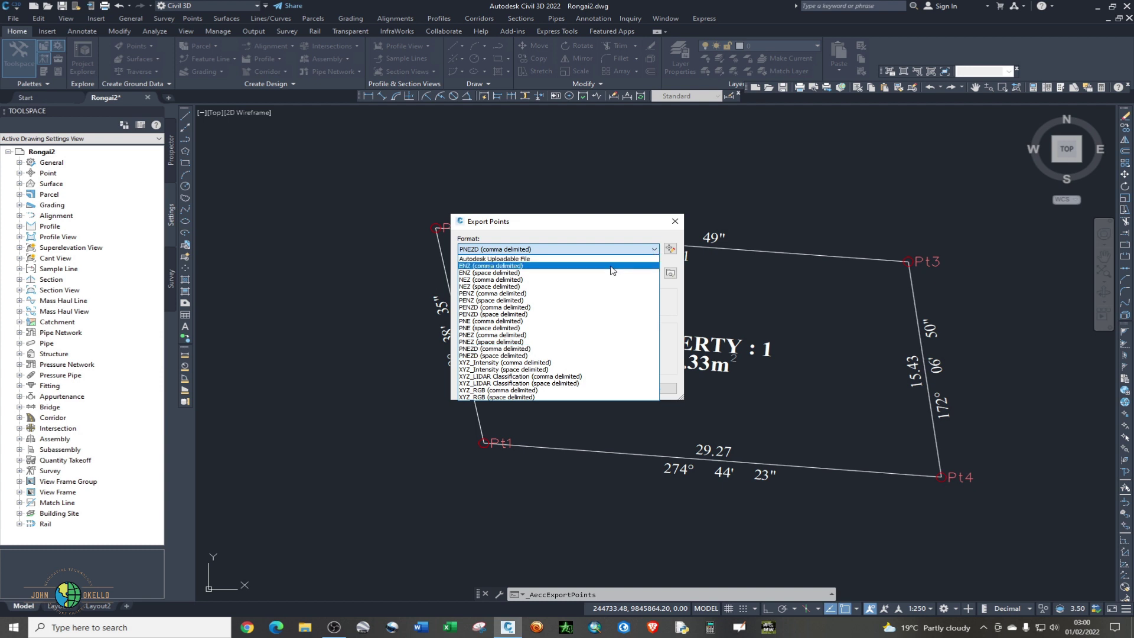
{"action": "left_click", "coordinate": [652, 248]}
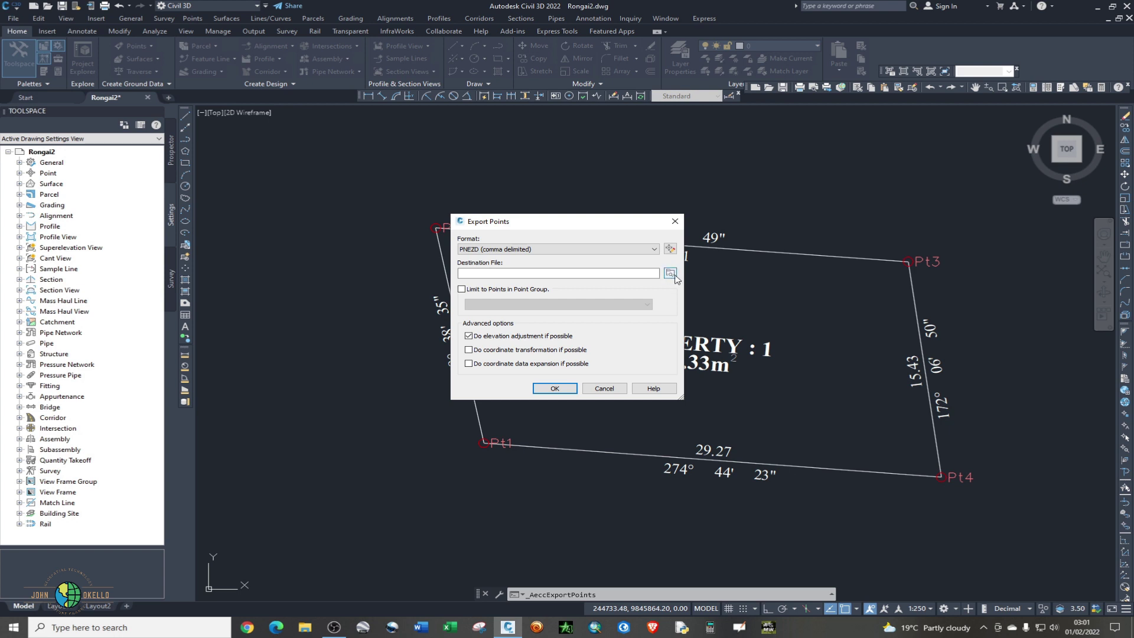
- Set the export destination to Theoretical Points.csv in the Desktop's Data Civil 3d folder
{"action": "left_click", "coordinate": [672, 274]}
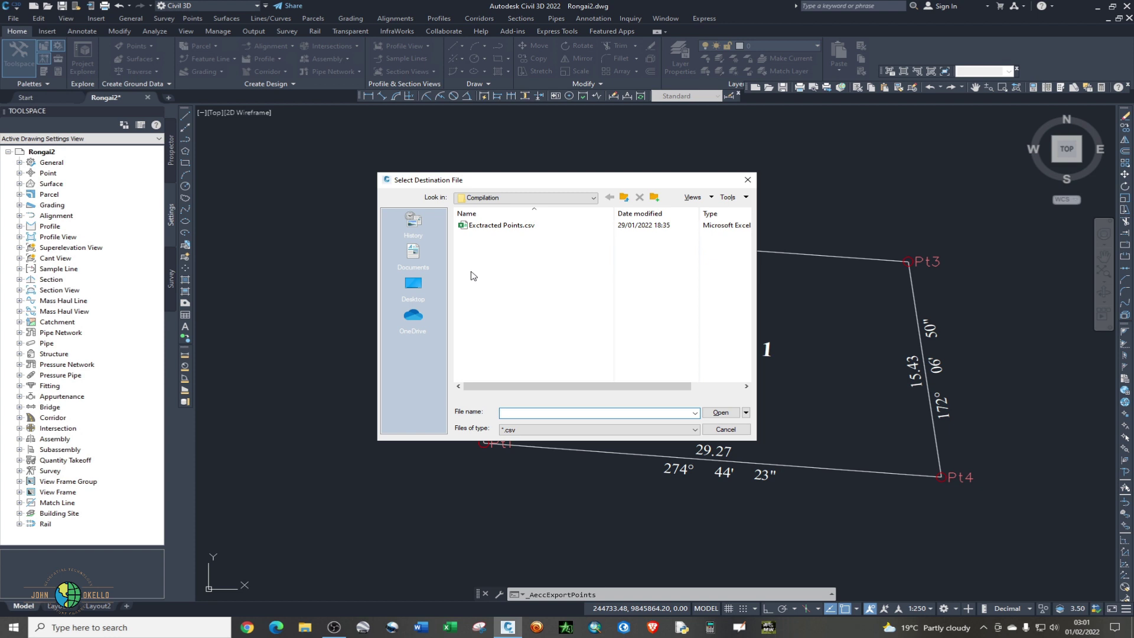
{"action": "left_click", "coordinate": [413, 287]}
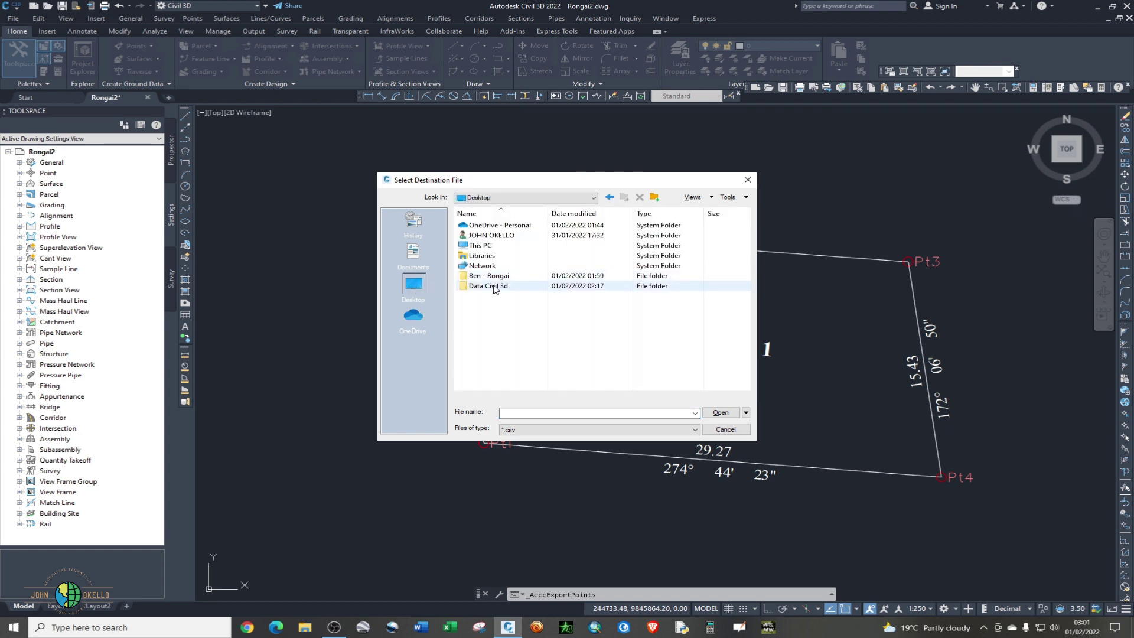
{"action": "double_click", "coordinate": [495, 287]}
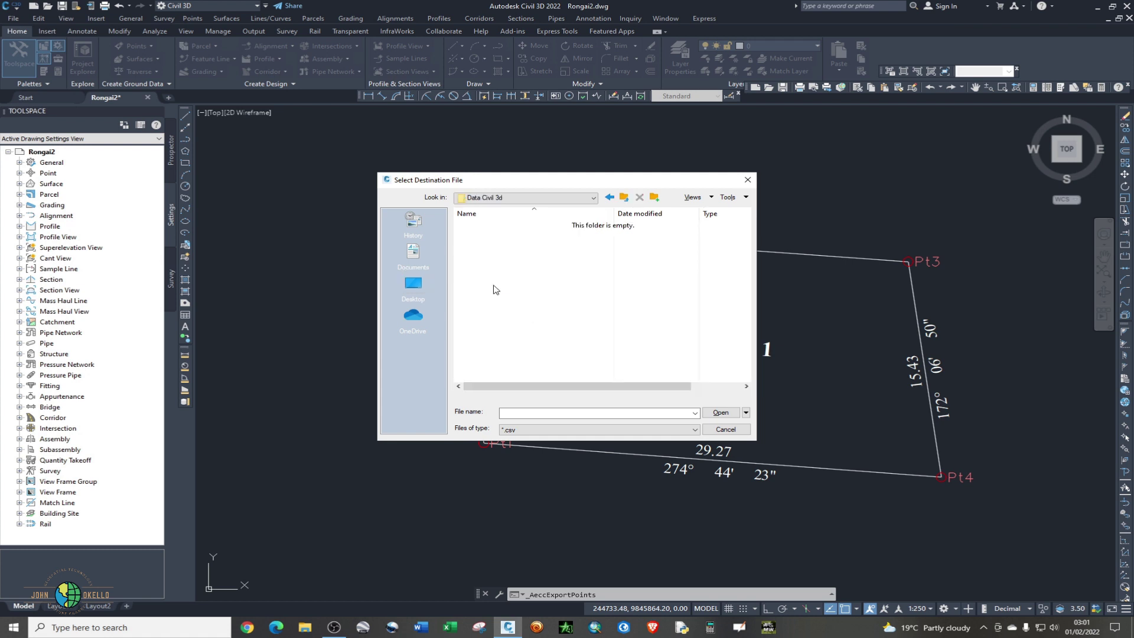
{"action": "left_click", "coordinate": [519, 412]}
{"action": "type", "text": "Theoretical Points"}
{"action": "left_click", "coordinate": [720, 416]}
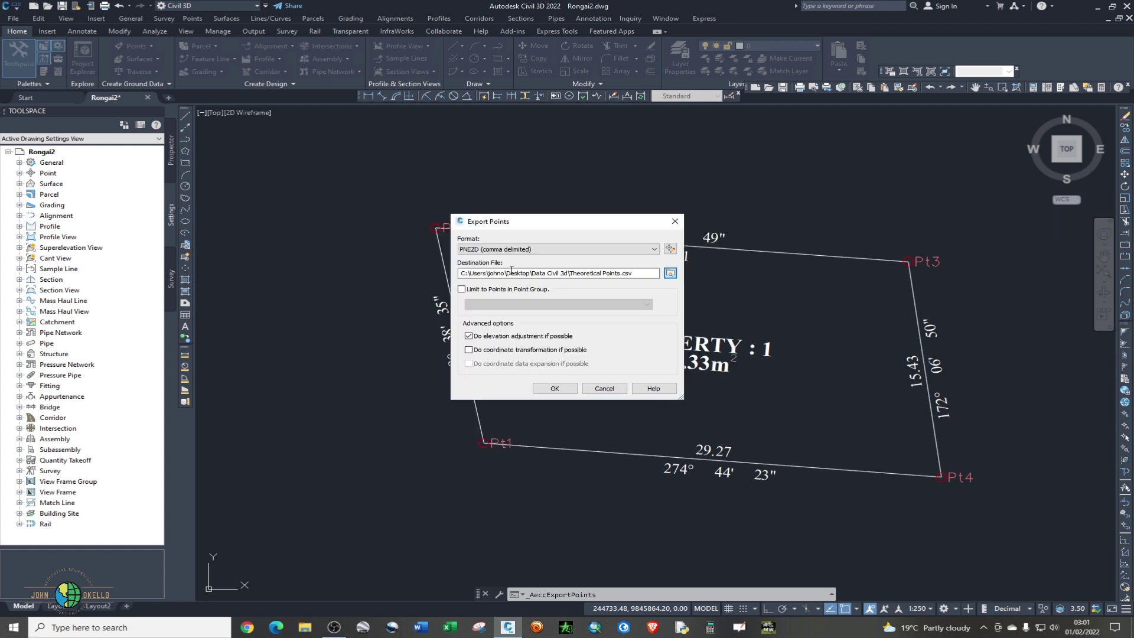
- Run the export and open Theoretical Points.csv from the Data Civil 3d folder
{"action": "left_click", "coordinate": [544, 387]}
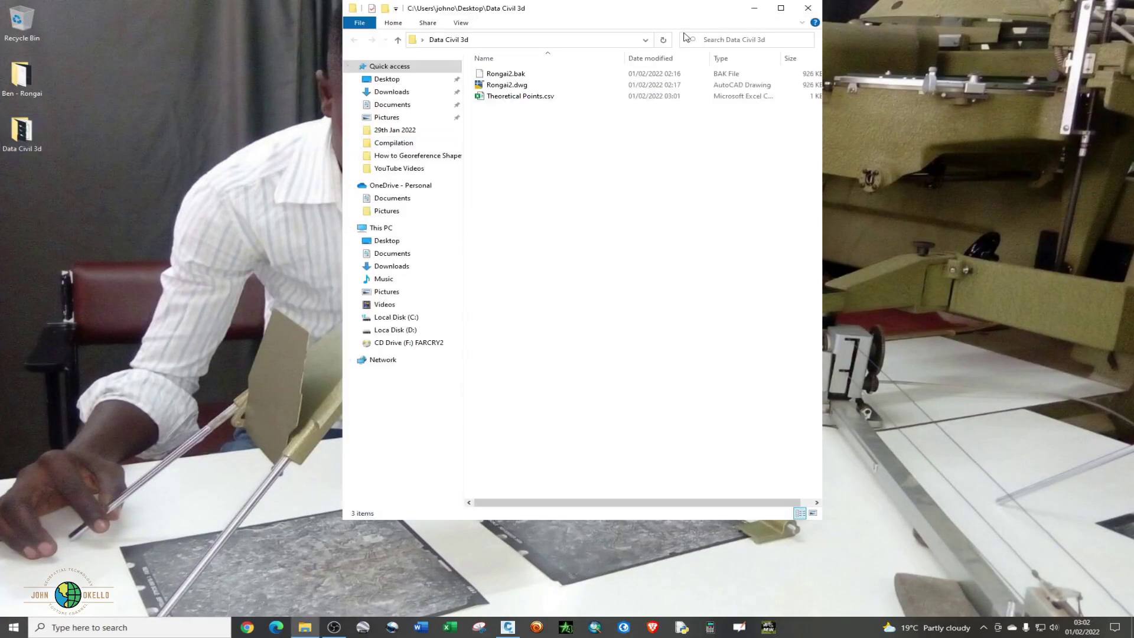
{"action": "double_click", "coordinate": [569, 102]}
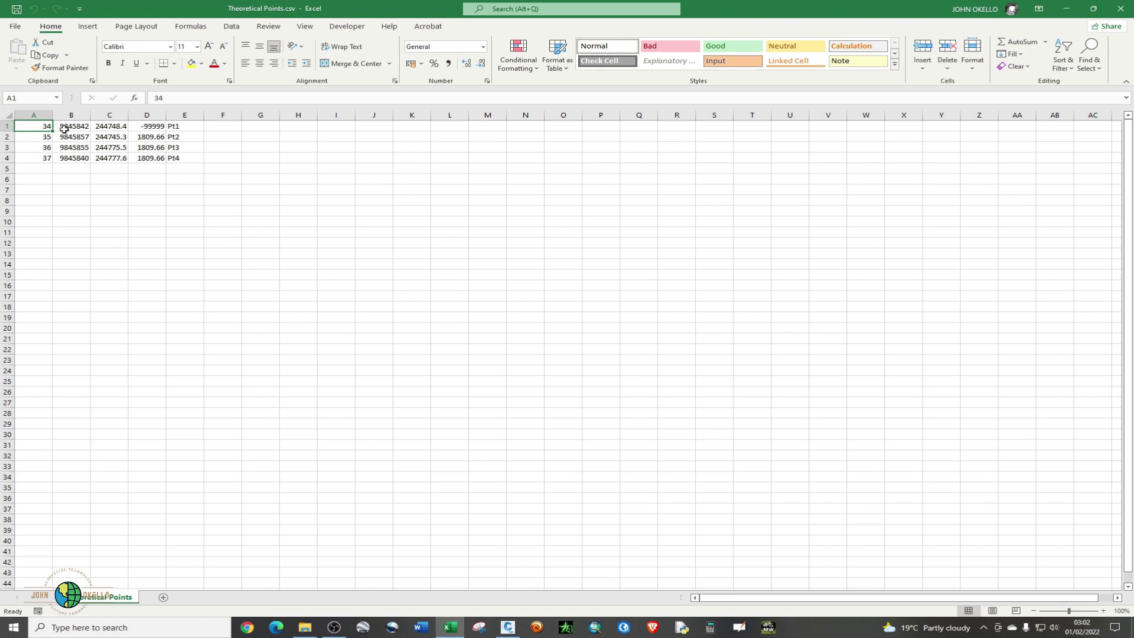
- Replace the -99999 elevation in D1 with 0 and fill the 0 down through D4
{"action": "left_click", "coordinate": [149, 127]}
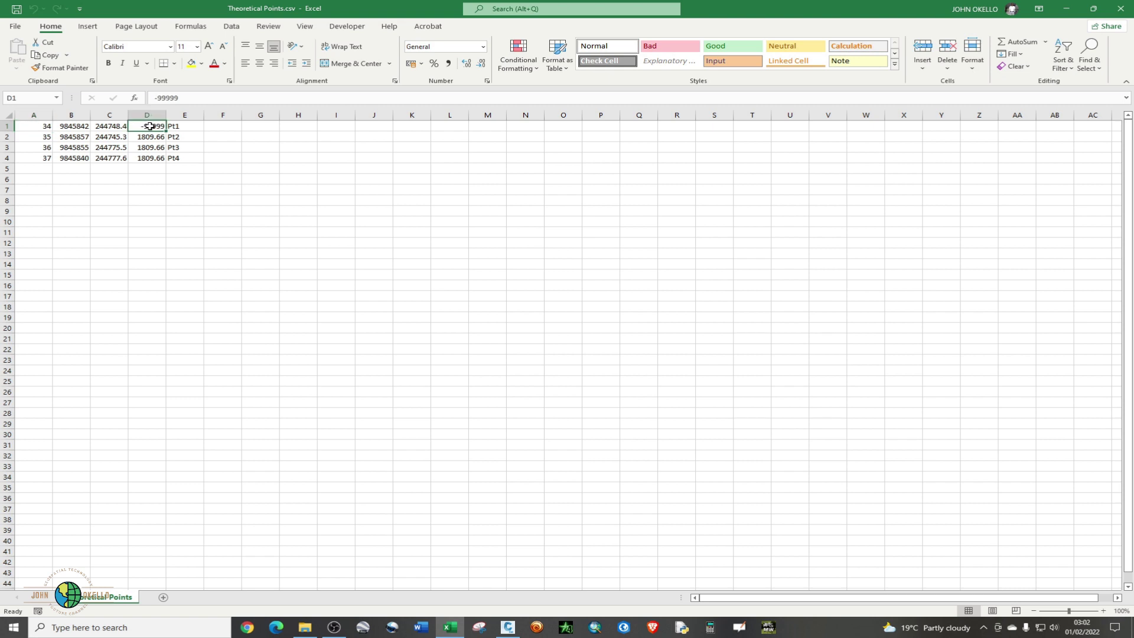
{"action": "type", "text": "0"}
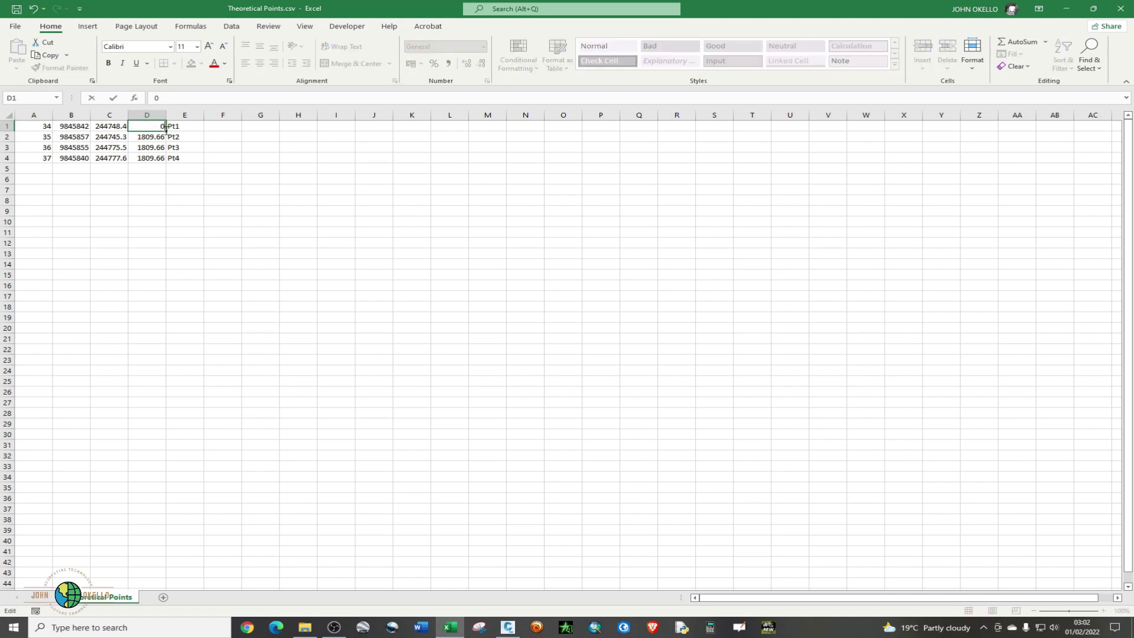
{"action": "double_click", "coordinate": [165, 126]}
{"action": "left_click", "coordinate": [213, 165]}
{"action": "left_click", "coordinate": [161, 127]}
{"action": "double_click", "coordinate": [165, 130]}
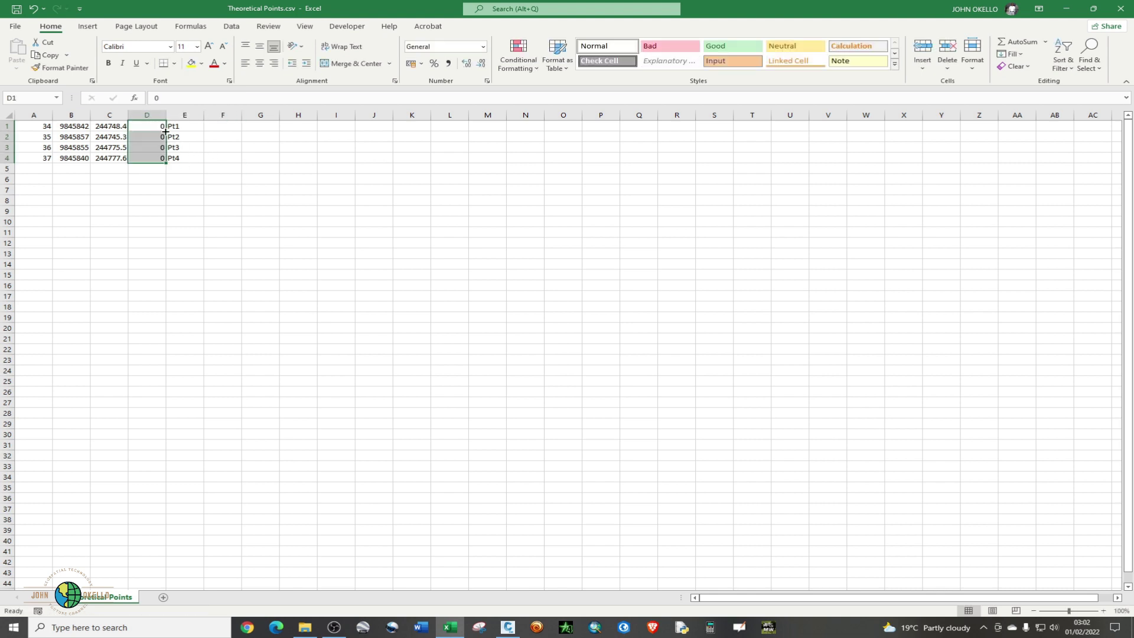
{"action": "left_click", "coordinate": [249, 198]}
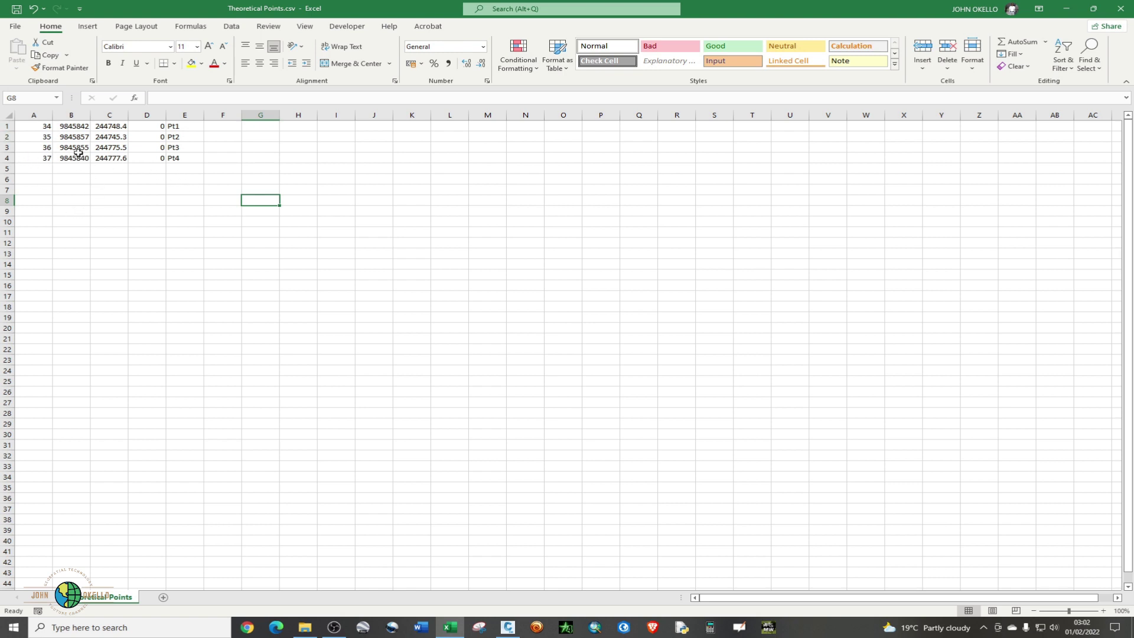
- Insert a blank top row, enter the heading 'Points' in A1, and select the A1:E5 block
{"action": "left_click", "coordinate": [7, 126]}
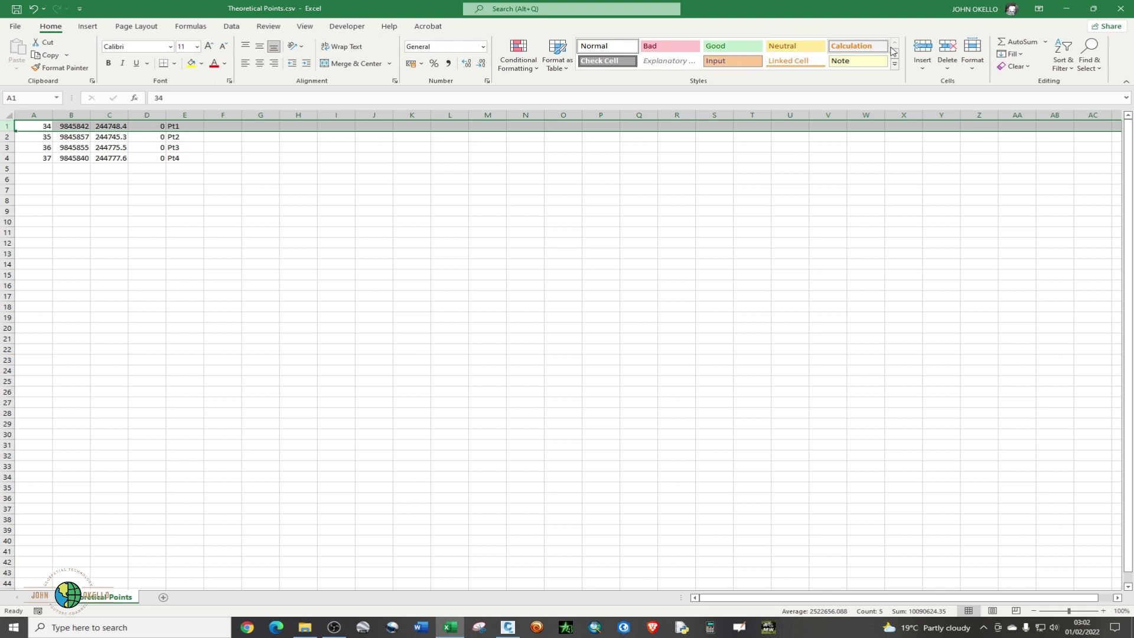
{"action": "left_click", "coordinate": [922, 47]}
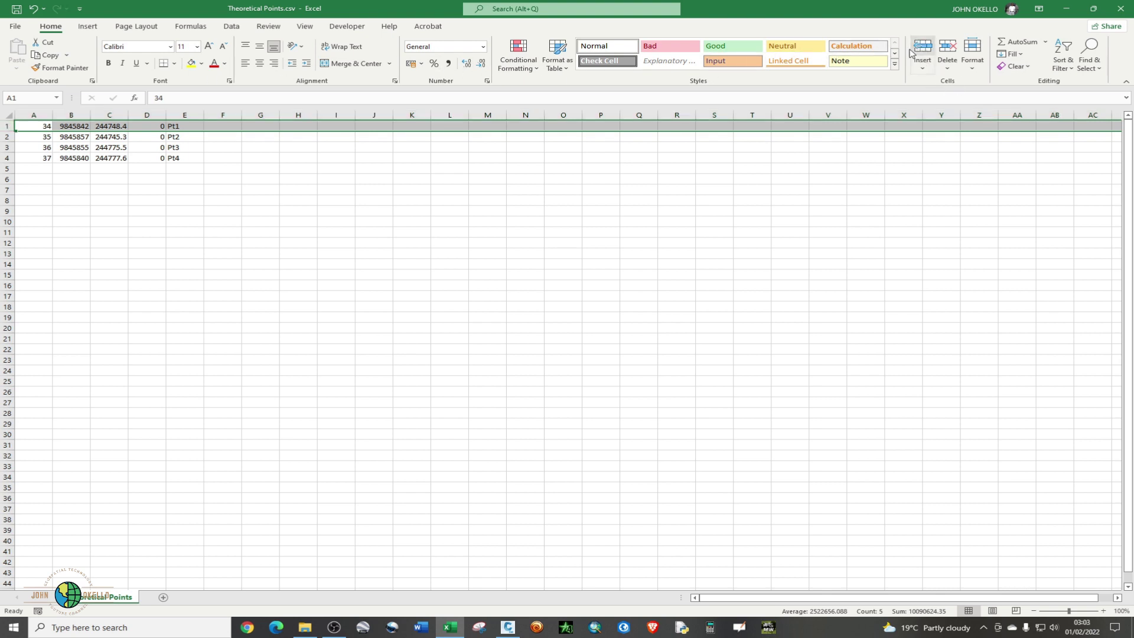
{"action": "left_click", "coordinate": [39, 127]}
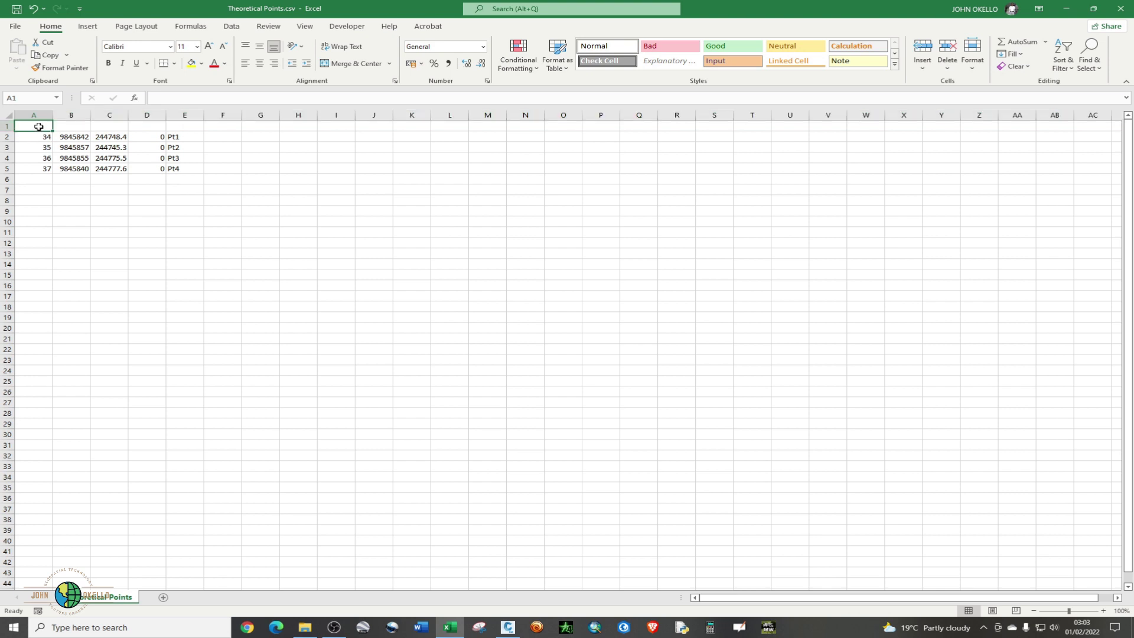
{"action": "type", "text": "Poi"}
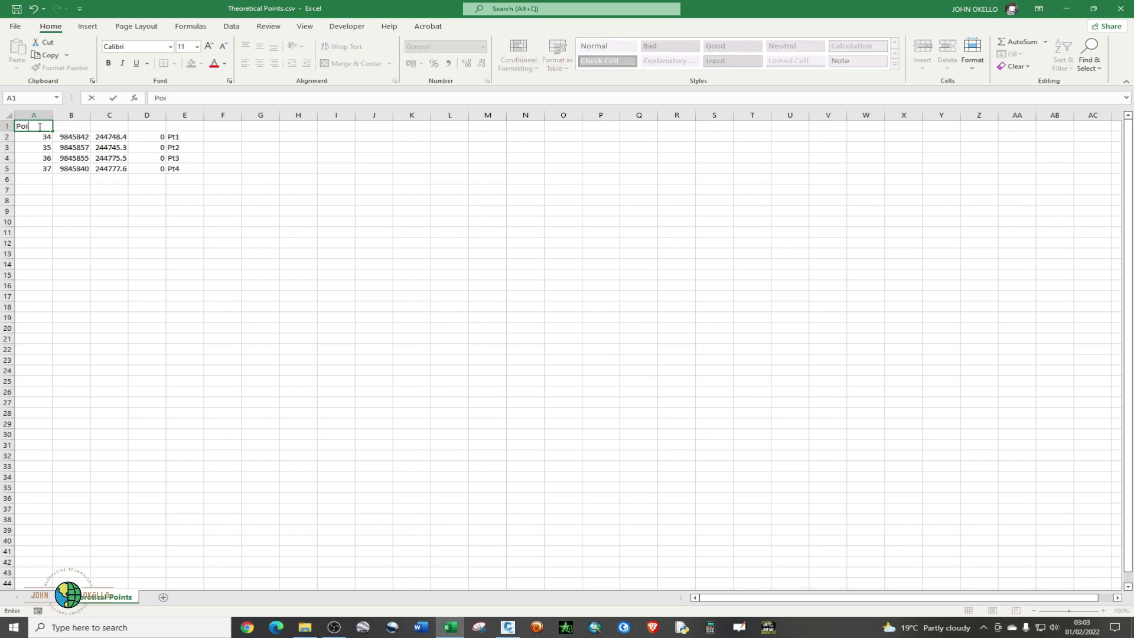
{"action": "type", "text": "nts"}
{"action": "left_click", "coordinate": [73, 265]}
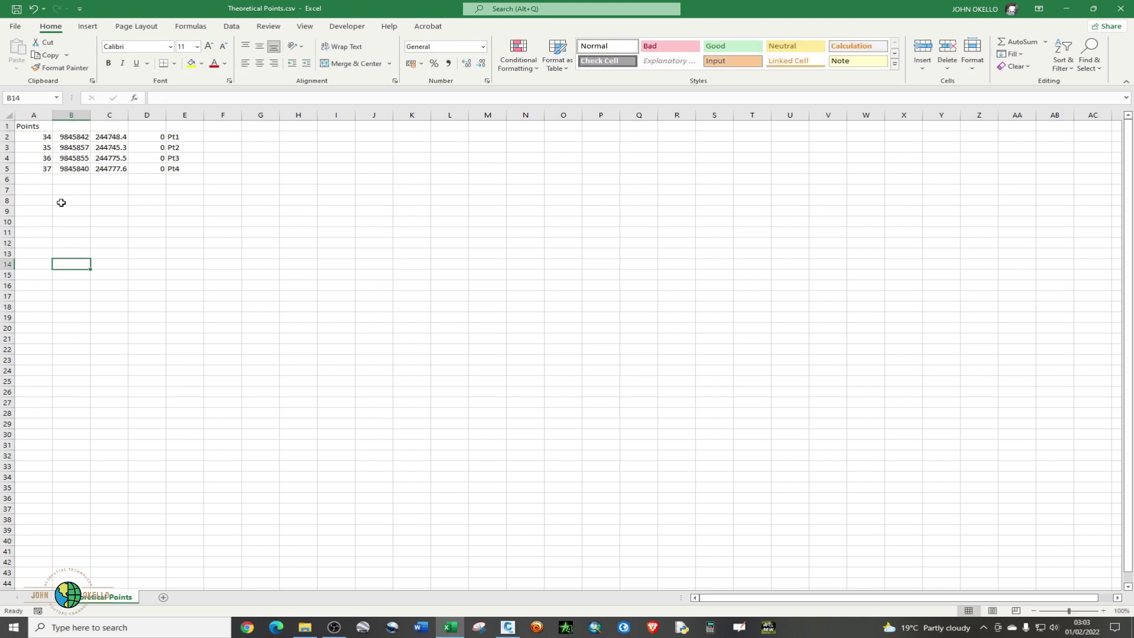
{"action": "left_click", "coordinate": [43, 128]}
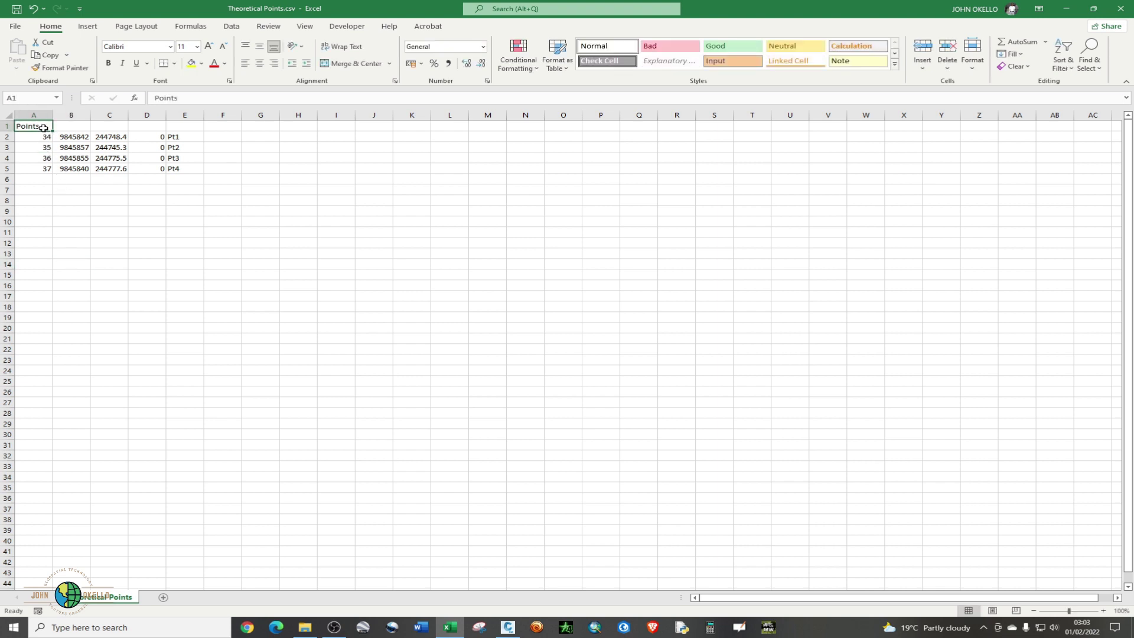
{"action": "right_click", "coordinate": [44, 129]}
{"action": "left_click", "coordinate": [251, 220]}
{"action": "key", "text": "ctrl+a"}
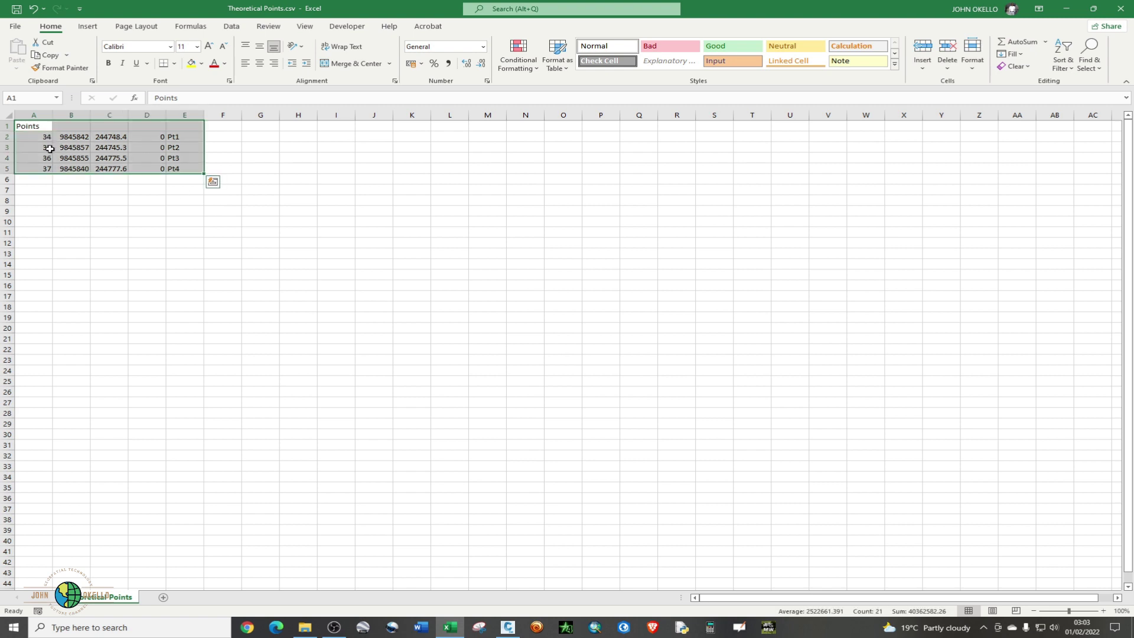
- Centre all contents of the point table and make the first row bold
{"action": "left_click", "coordinate": [261, 65]}
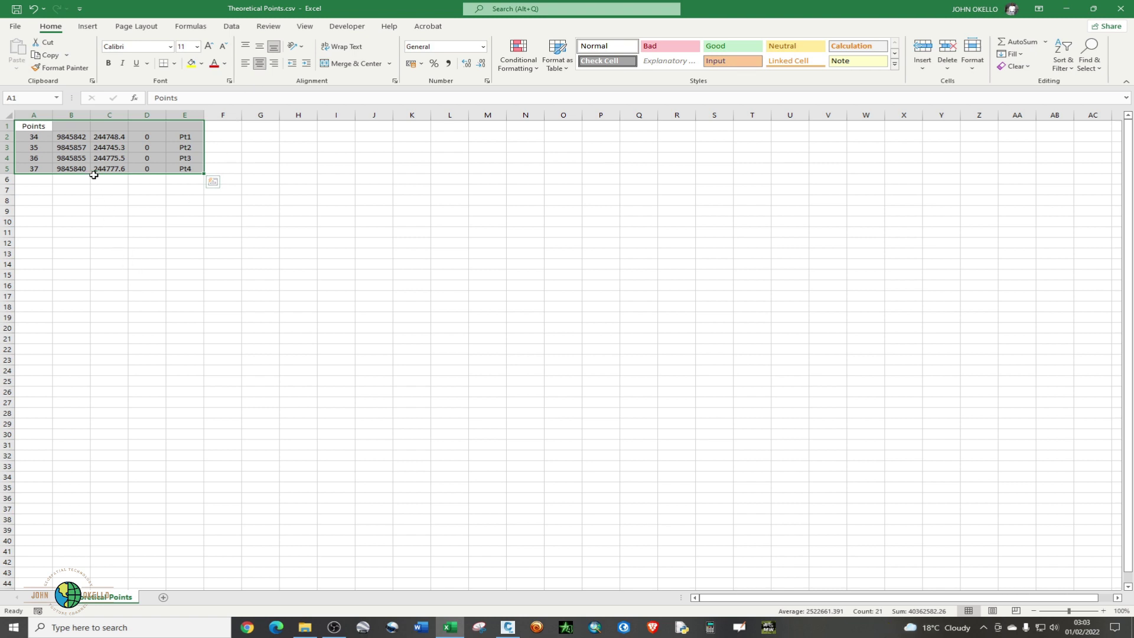
{"action": "left_click", "coordinate": [5, 126]}
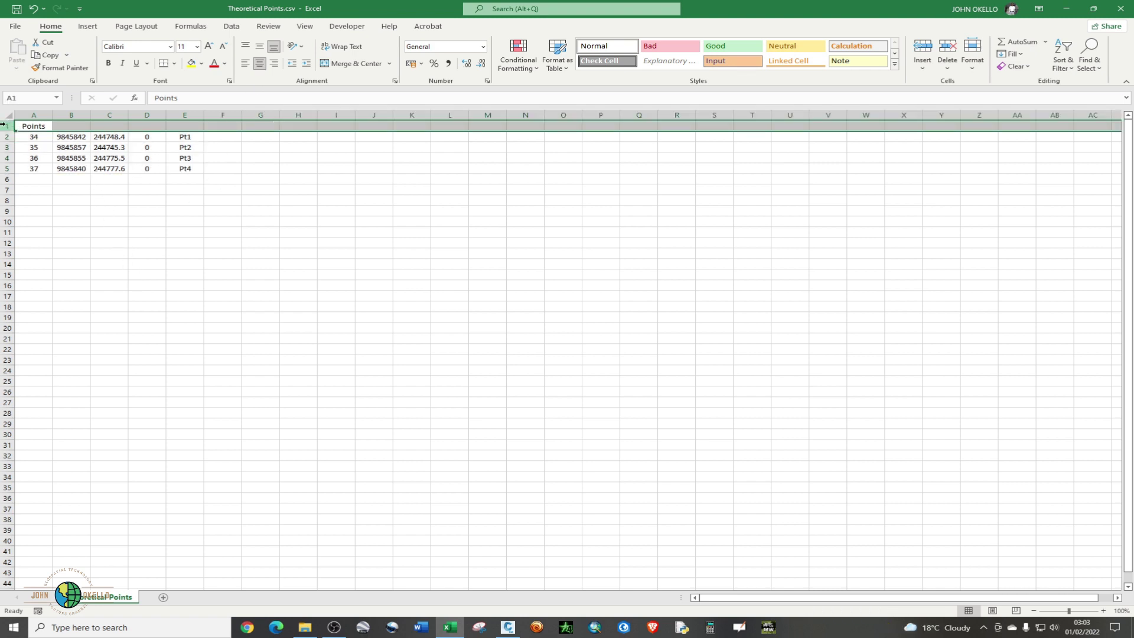
{"action": "left_click", "coordinate": [108, 64]}
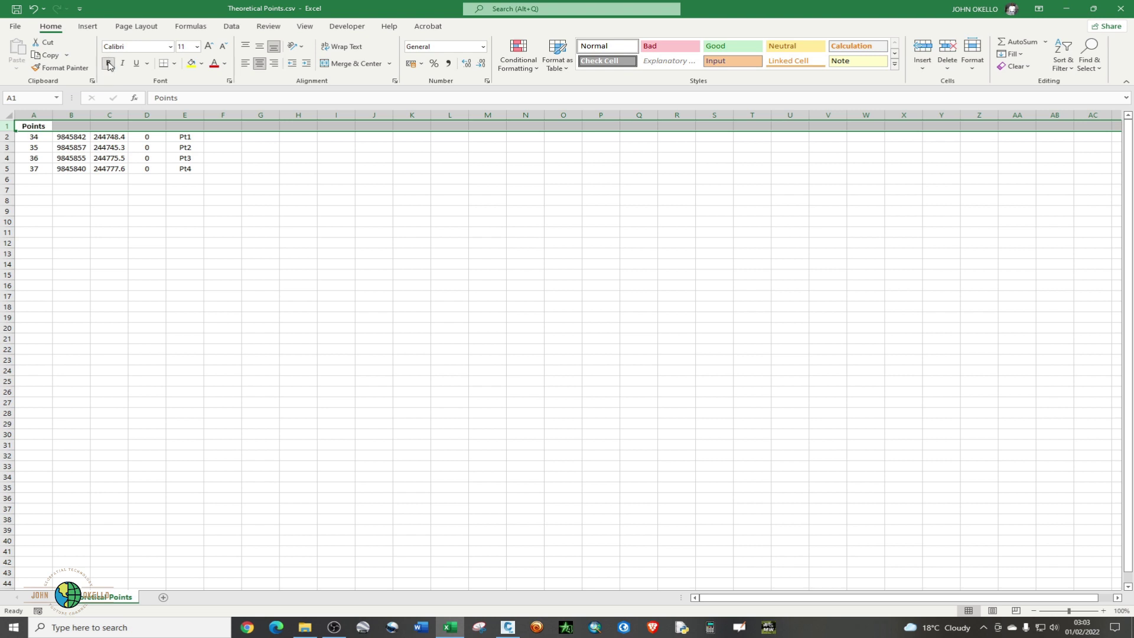
{"action": "left_click", "coordinate": [146, 231]}
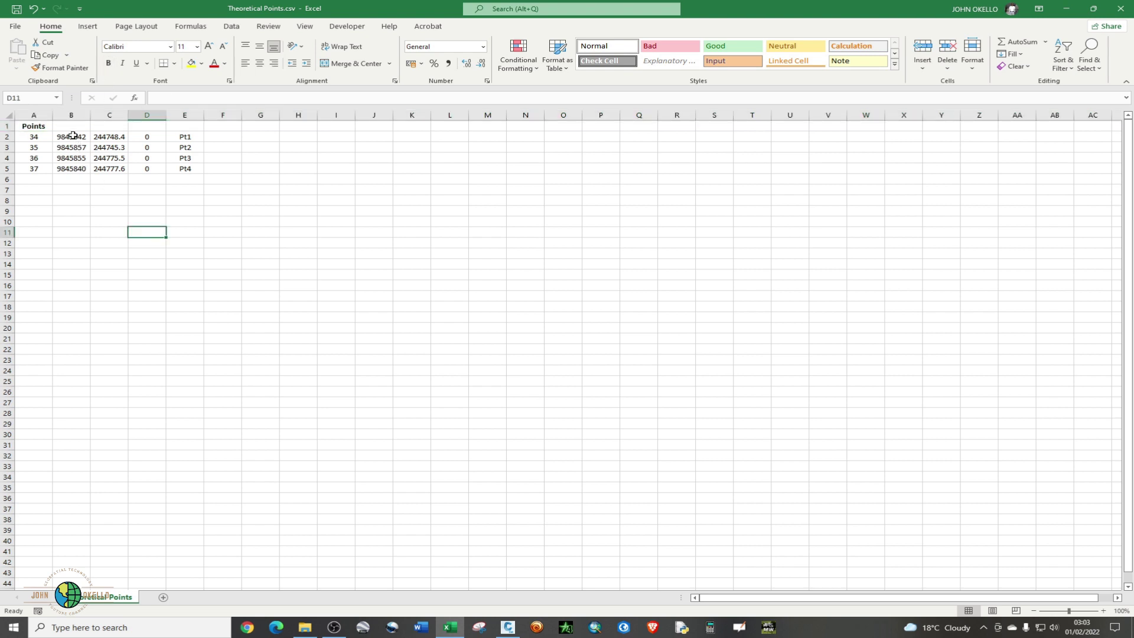
- Widen columns B and C so the full northings and eastings show
{"action": "left_click_drag", "start_coordinate": [91, 114], "coordinate": [102, 115]}
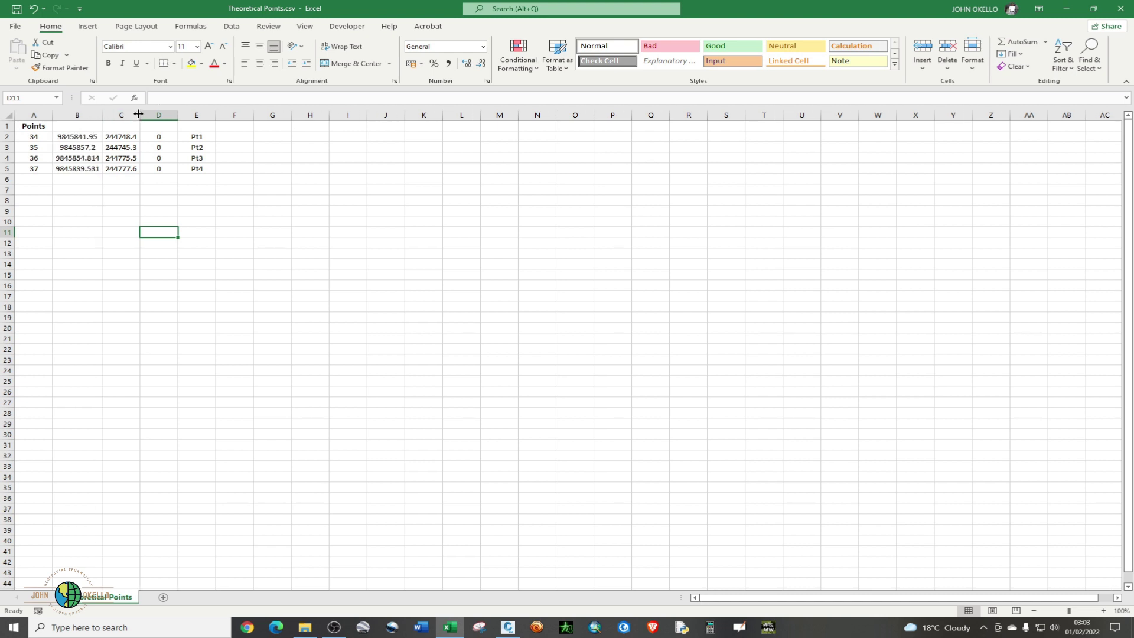
{"action": "left_click_drag", "start_coordinate": [141, 114], "coordinate": [152, 115]}
{"action": "left_click", "coordinate": [158, 115]}
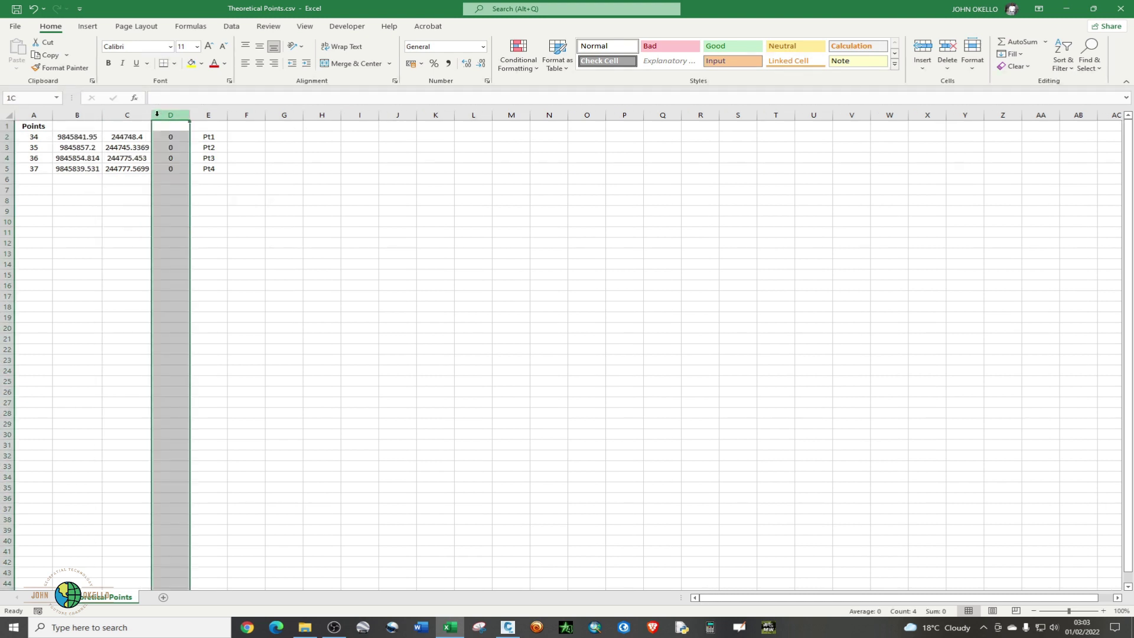
{"action": "left_click", "coordinate": [229, 210]}
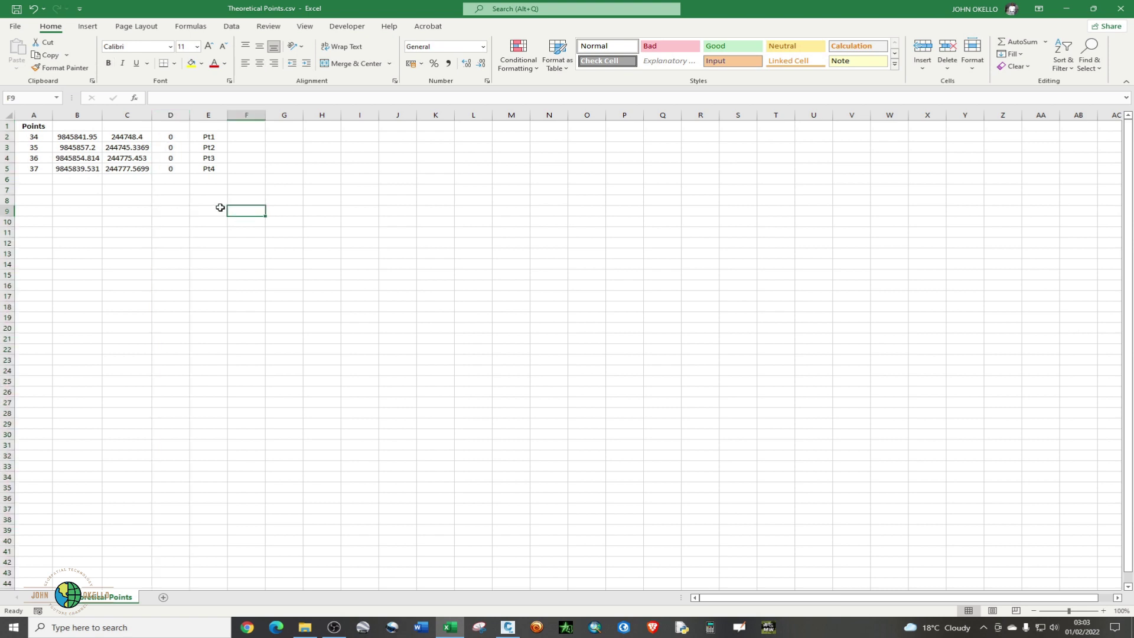
{"action": "left_click", "coordinate": [84, 127]}
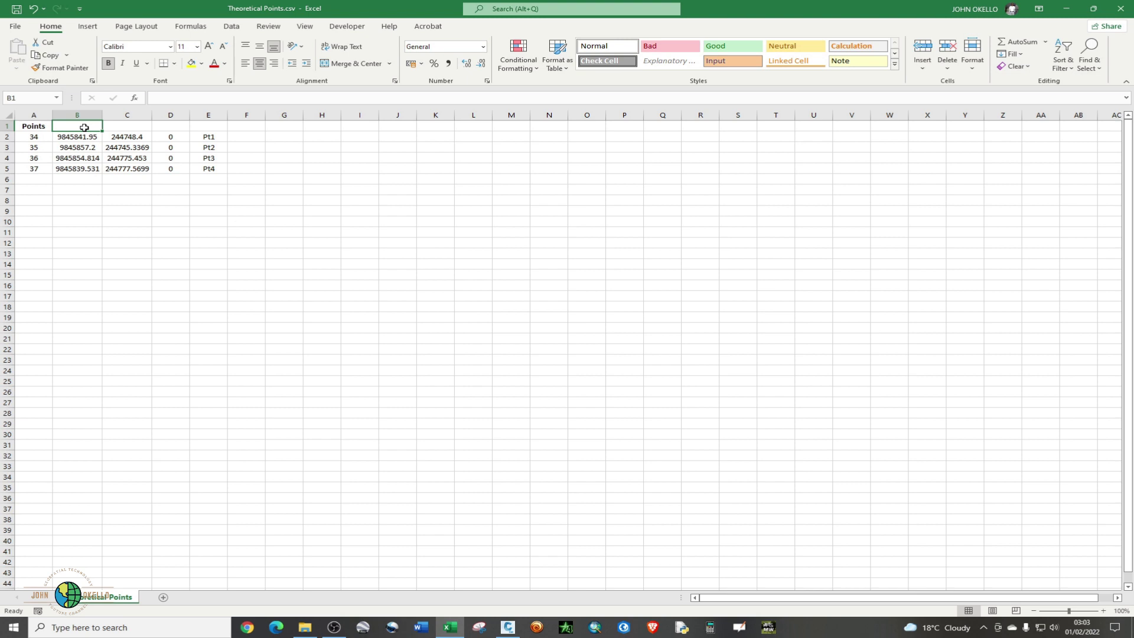
{"action": "left_click", "coordinate": [283, 148]}
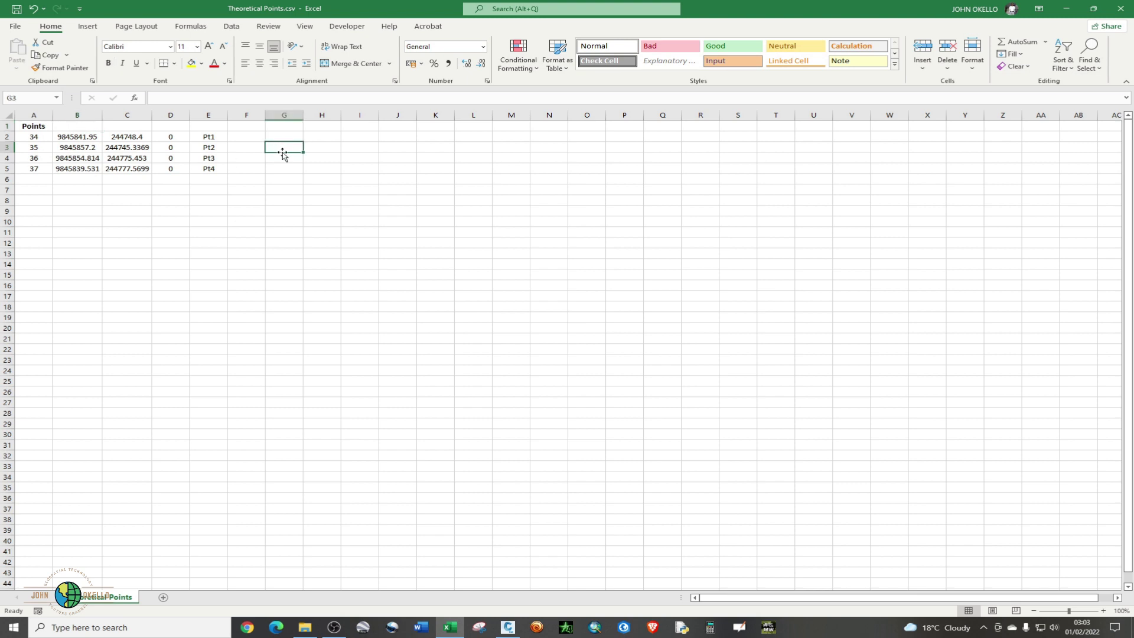
- Type PNEZD in G3 and the headings Northing in B1 and Easting in C1
{"action": "type", "text": "PNEZD"}
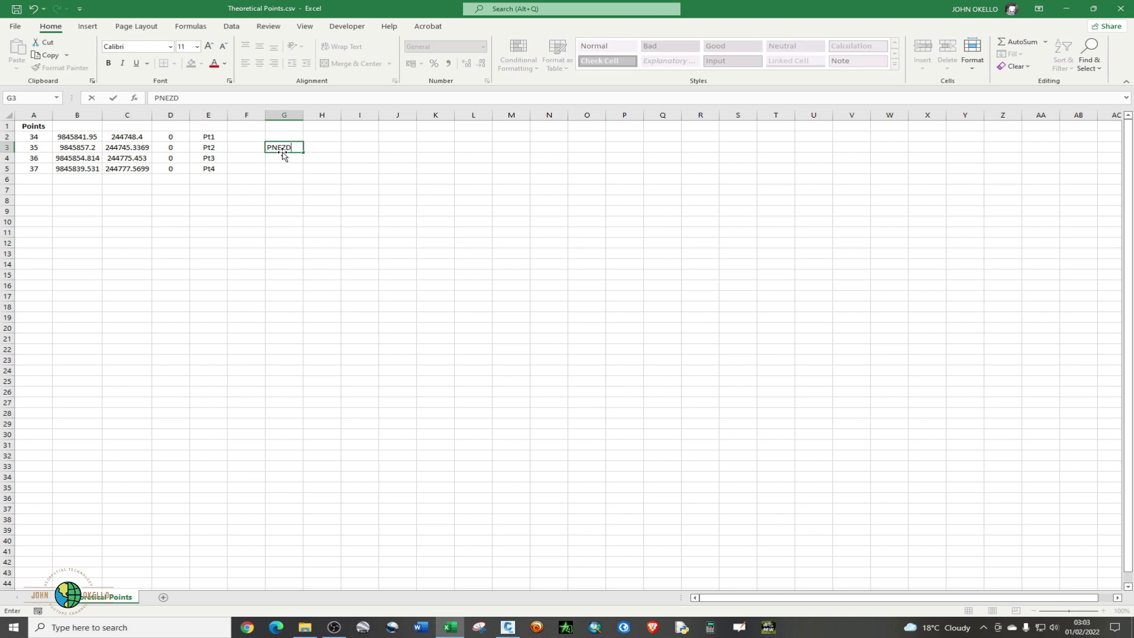
{"action": "left_click", "coordinate": [69, 129]}
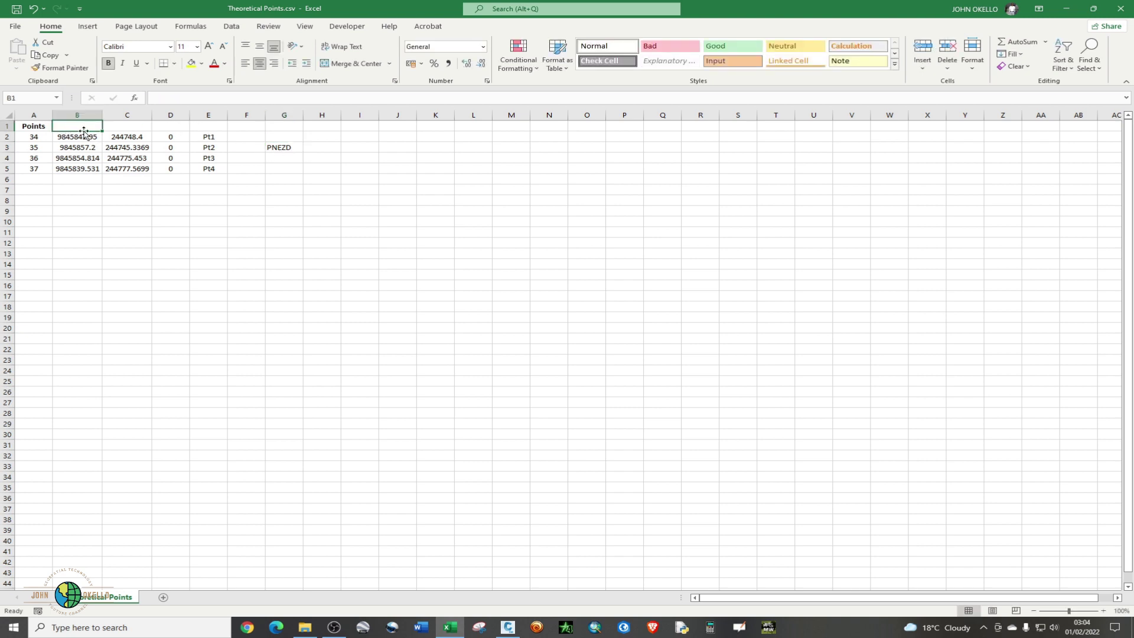
{"action": "type", "text": "No"}
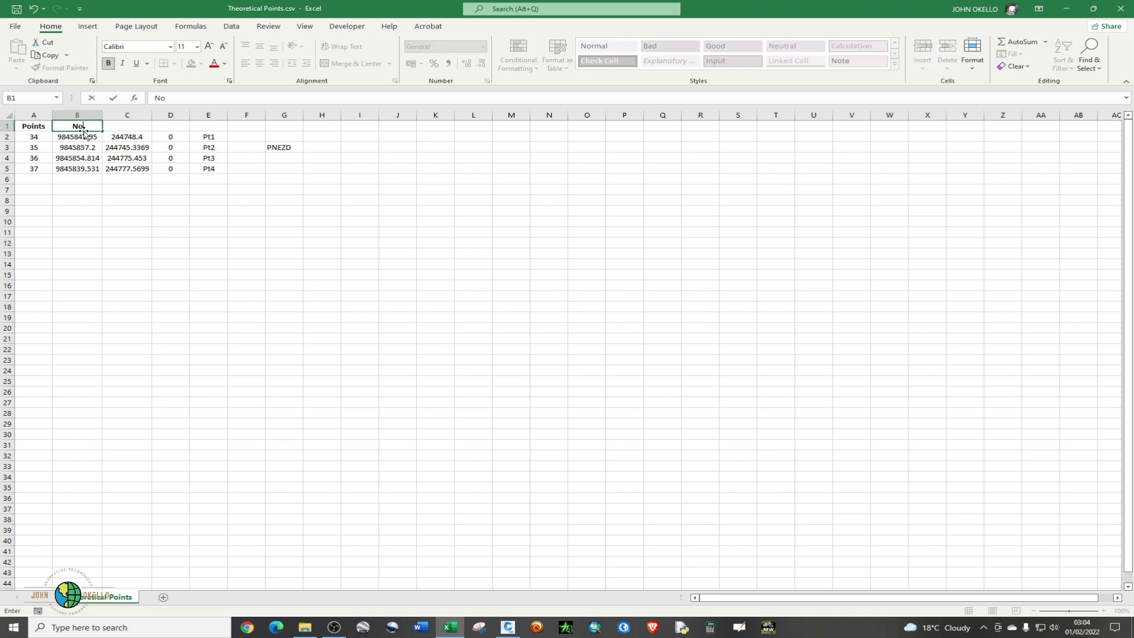
{"action": "type", "text": "rthing"}
{"action": "left_click", "coordinate": [122, 129]}
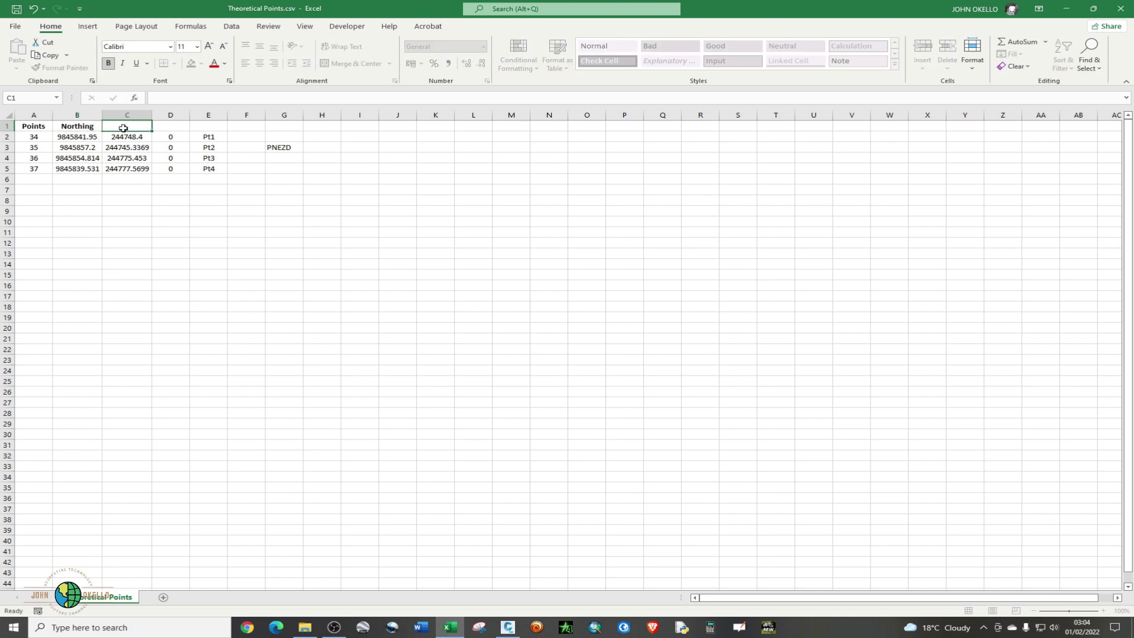
{"action": "type", "text": "Easting"}
{"action": "key", "text": "Tab"}
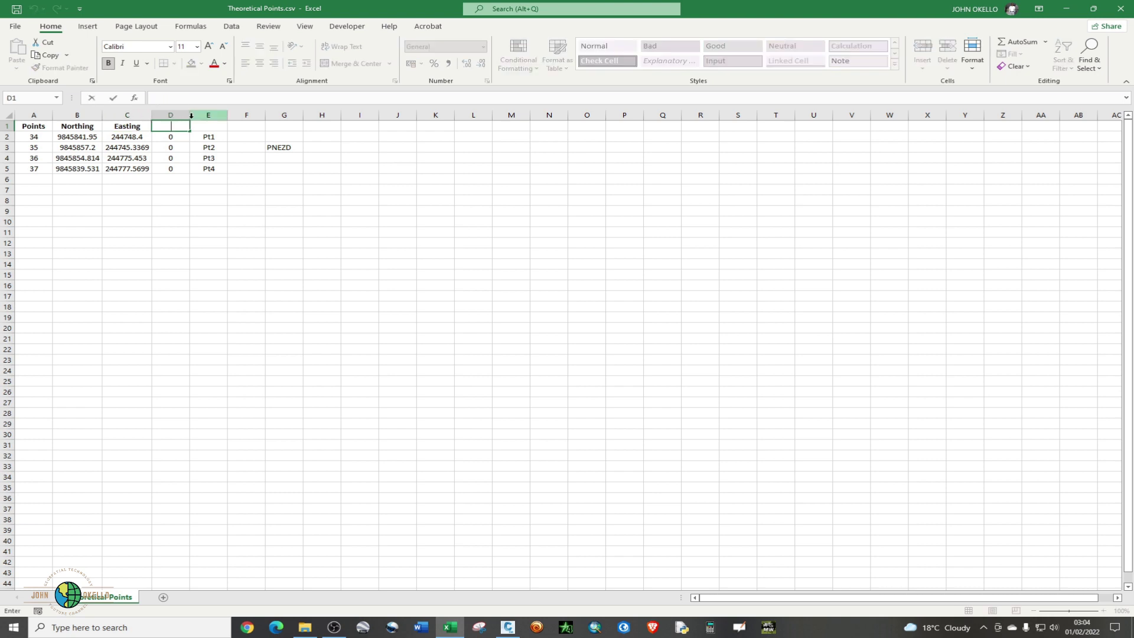
- Widen columns D and E and head them Elevation and Description
{"action": "left_click", "coordinate": [189, 114]}
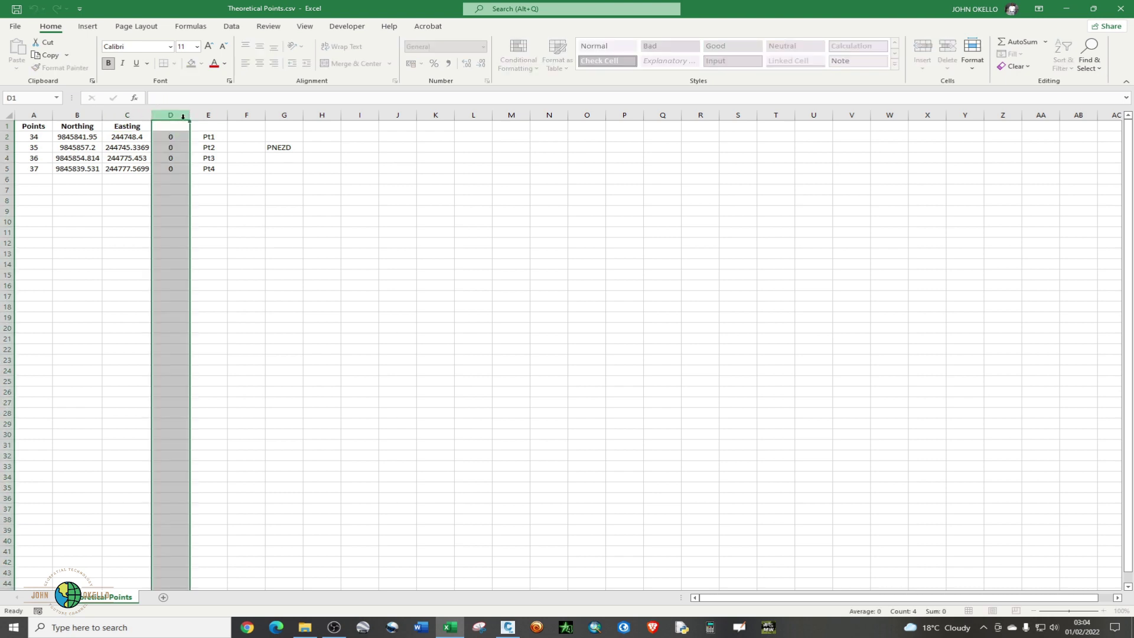
{"action": "left_click", "coordinate": [192, 155]}
{"action": "left_click_drag", "start_coordinate": [188, 119], "coordinate": [197, 120]}
{"action": "left_click", "coordinate": [182, 125]}
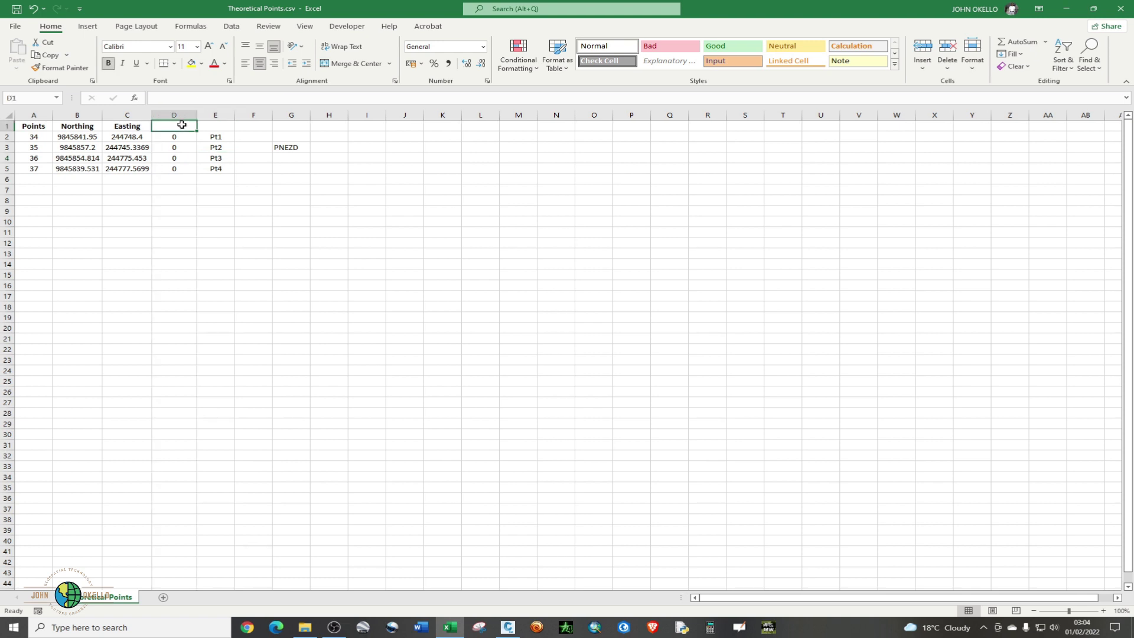
{"action": "type", "text": "Elevation"}
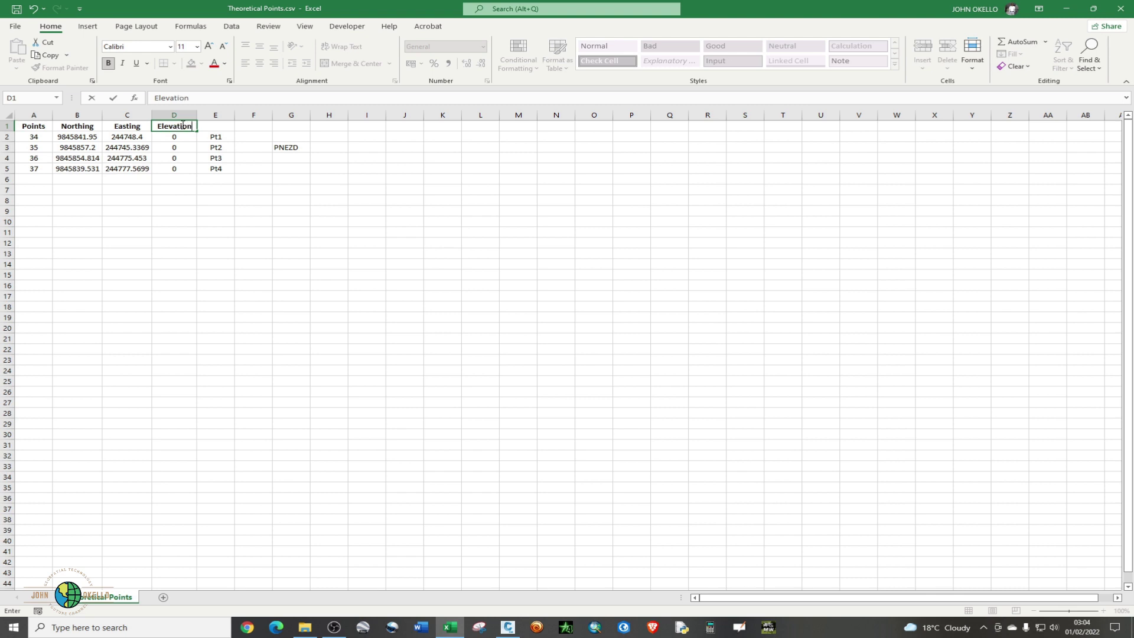
{"action": "left_click", "coordinate": [216, 125]}
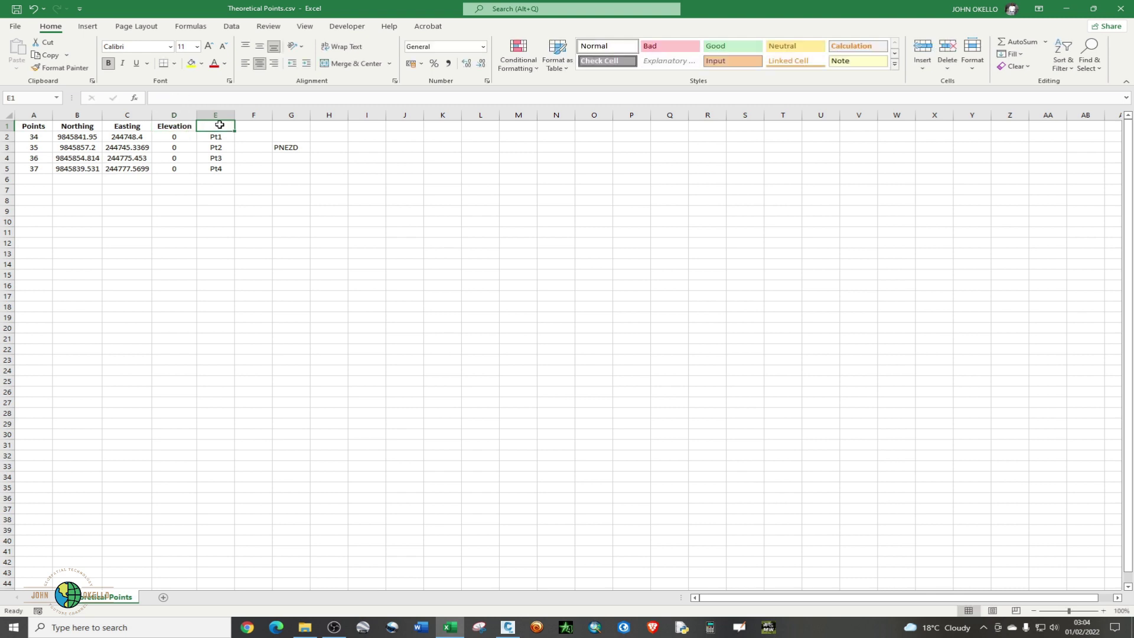
{"action": "left_click_drag", "start_coordinate": [234, 115], "coordinate": [247, 115]}
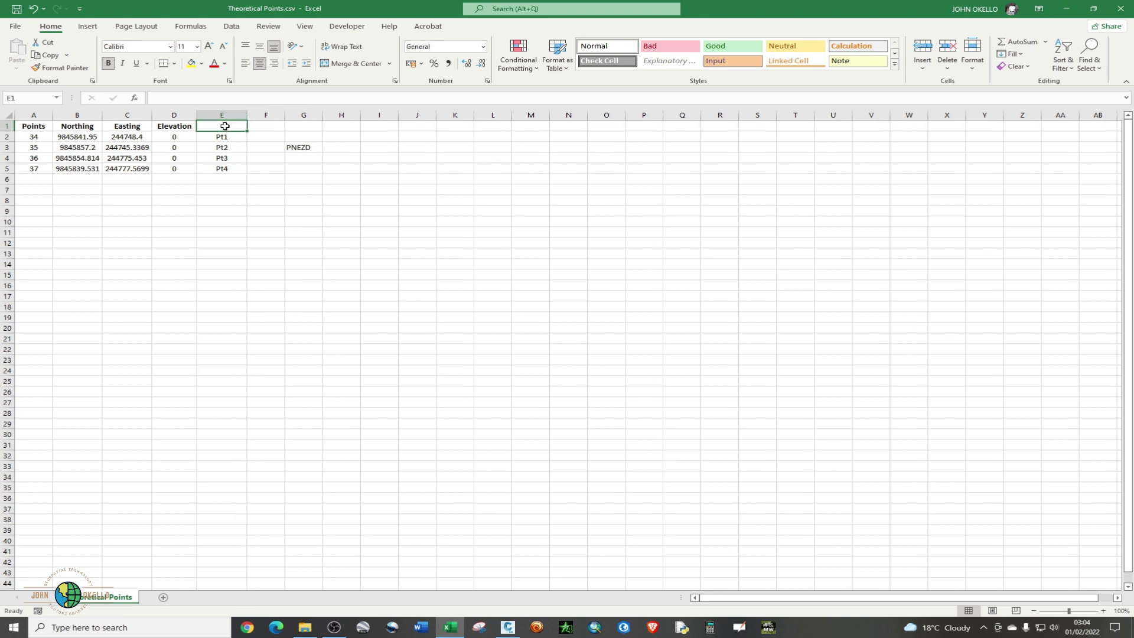
{"action": "type", "text": "D"}
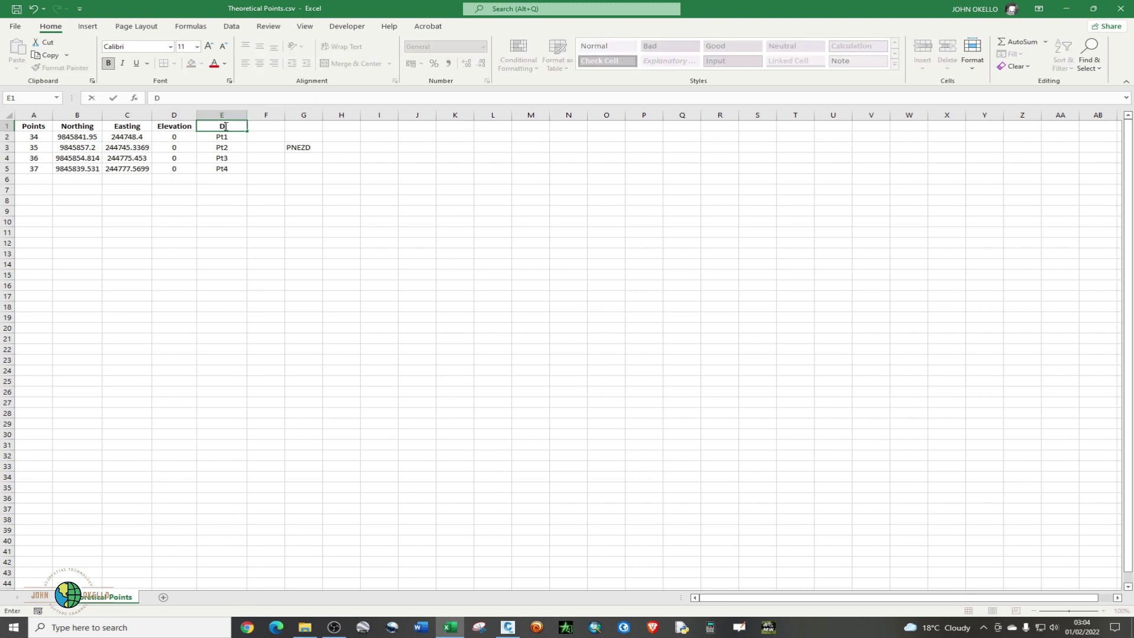
{"action": "type", "text": "escription"}
- Format the Northing and Easting values in B2:C5 as numbers with 2 decimal places
{"action": "left_click", "coordinate": [184, 207]}
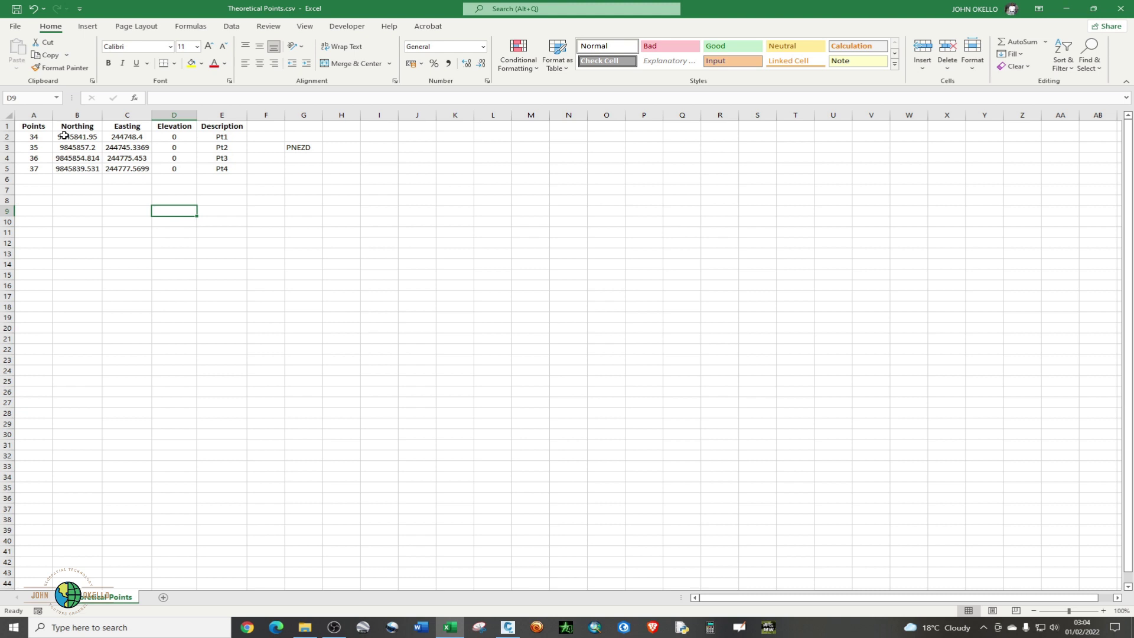
{"action": "left_click_drag", "start_coordinate": [64, 135], "coordinate": [142, 169]}
{"action": "left_click", "coordinate": [142, 169]}
{"action": "left_click_drag", "start_coordinate": [85, 135], "coordinate": [135, 164]}
{"action": "right_click", "coordinate": [137, 165]}
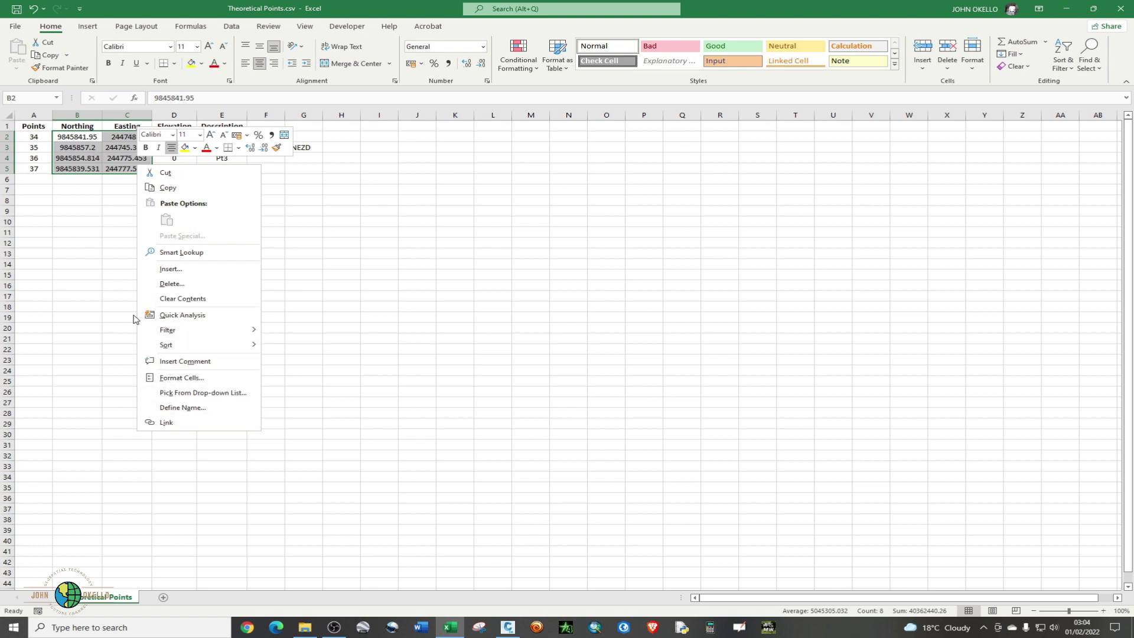
{"action": "left_click", "coordinate": [106, 295]}
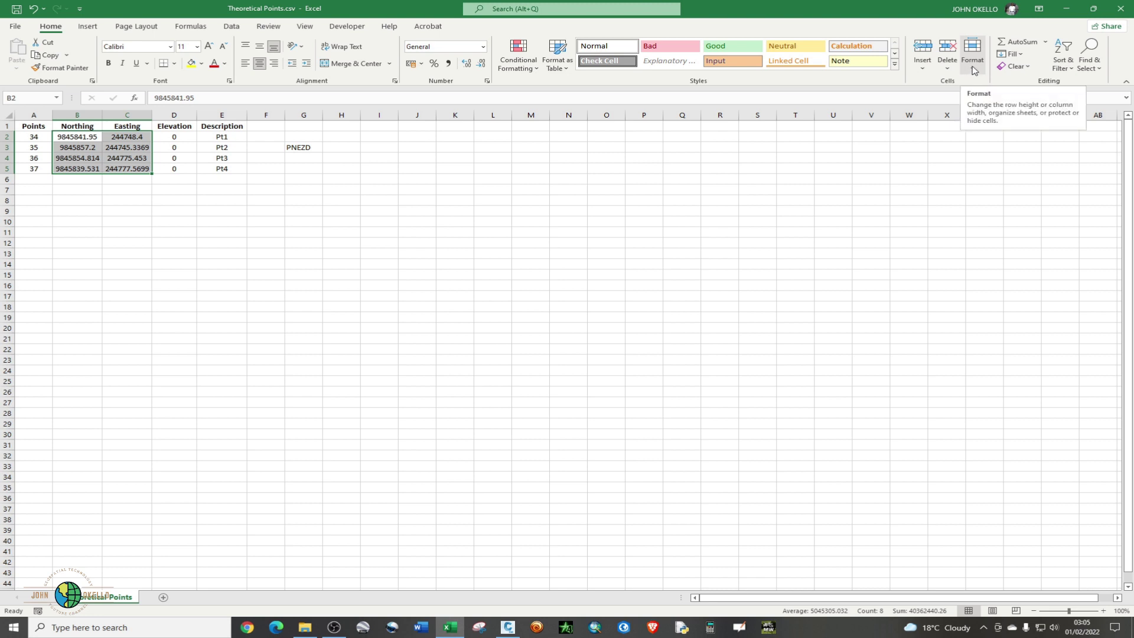
{"action": "left_click", "coordinate": [971, 71]}
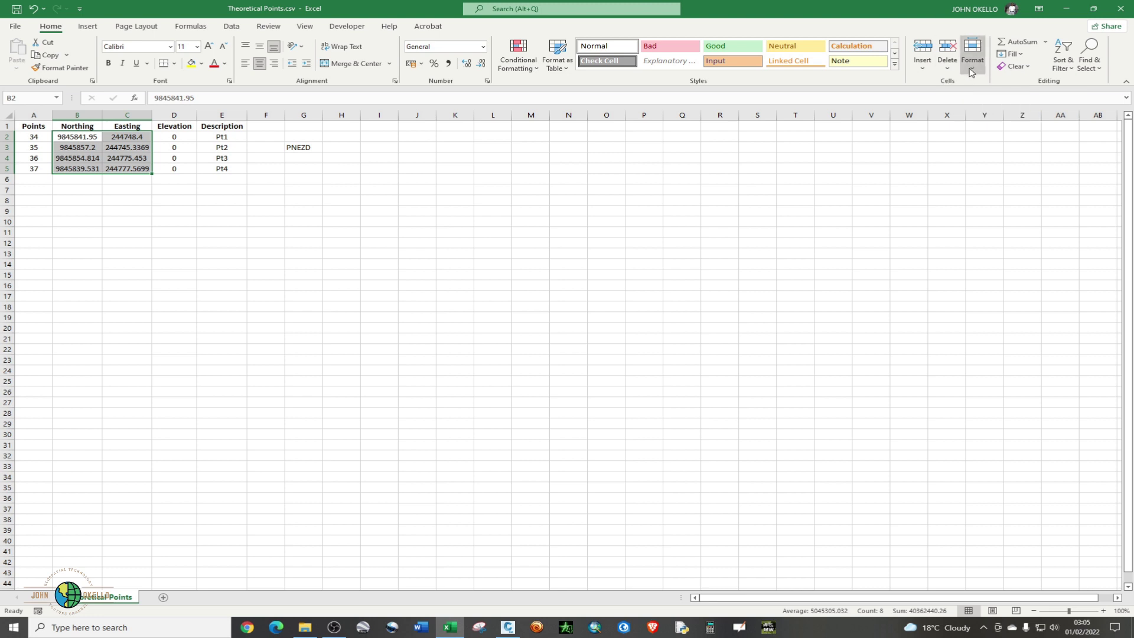
{"action": "mouse_move", "coordinate": [998, 253]}
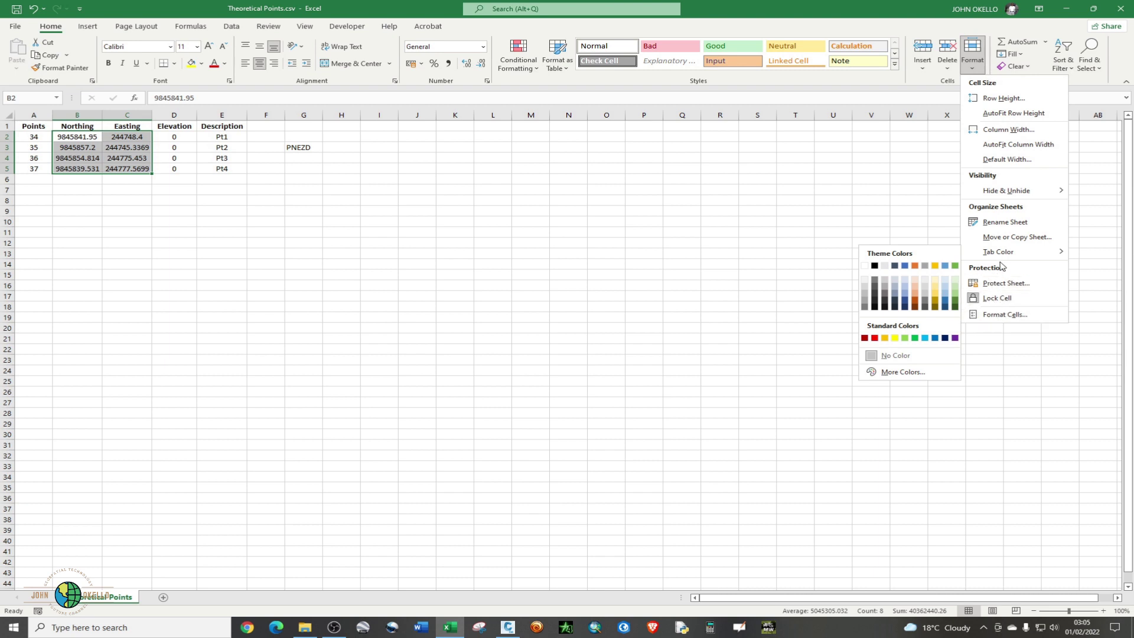
{"action": "left_click", "coordinate": [1004, 315]}
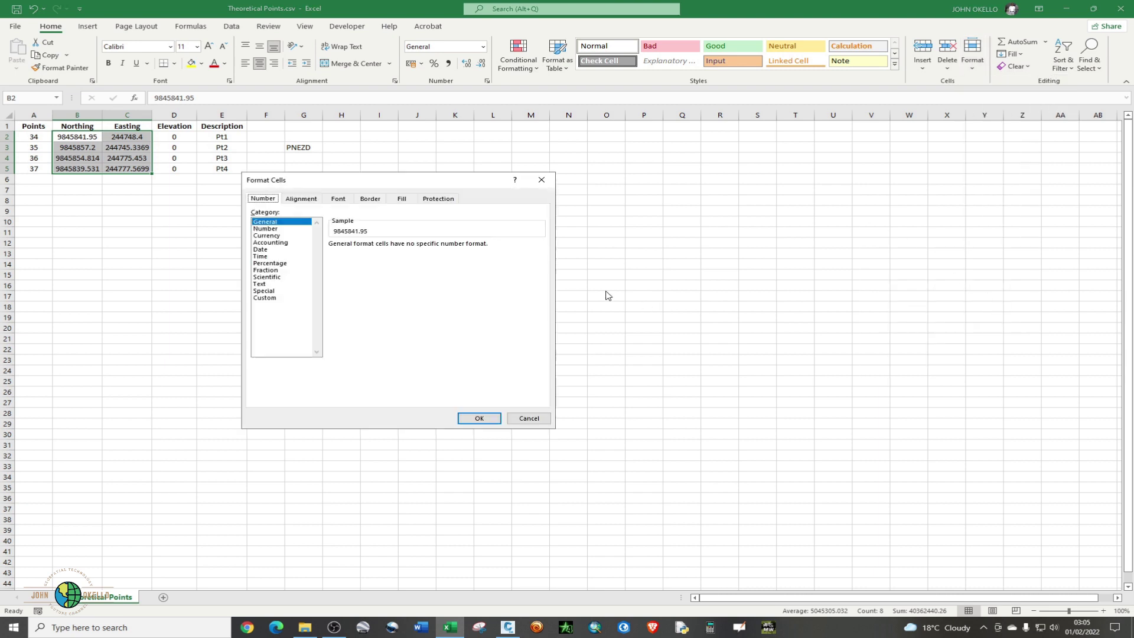
{"action": "left_click", "coordinate": [267, 229]}
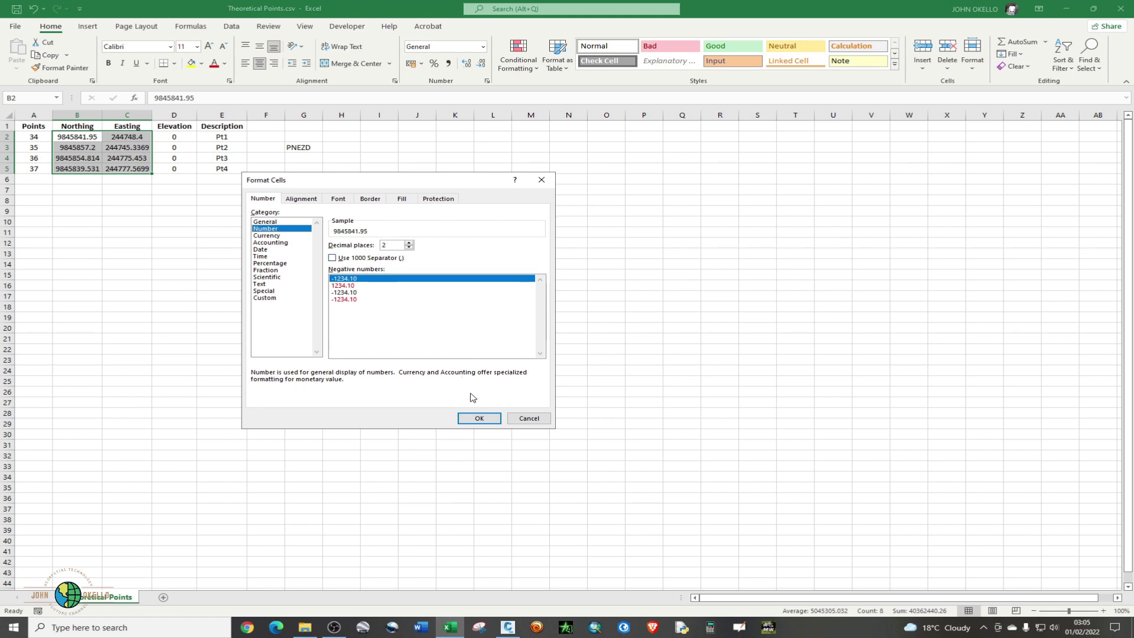
{"action": "left_click", "coordinate": [479, 419]}
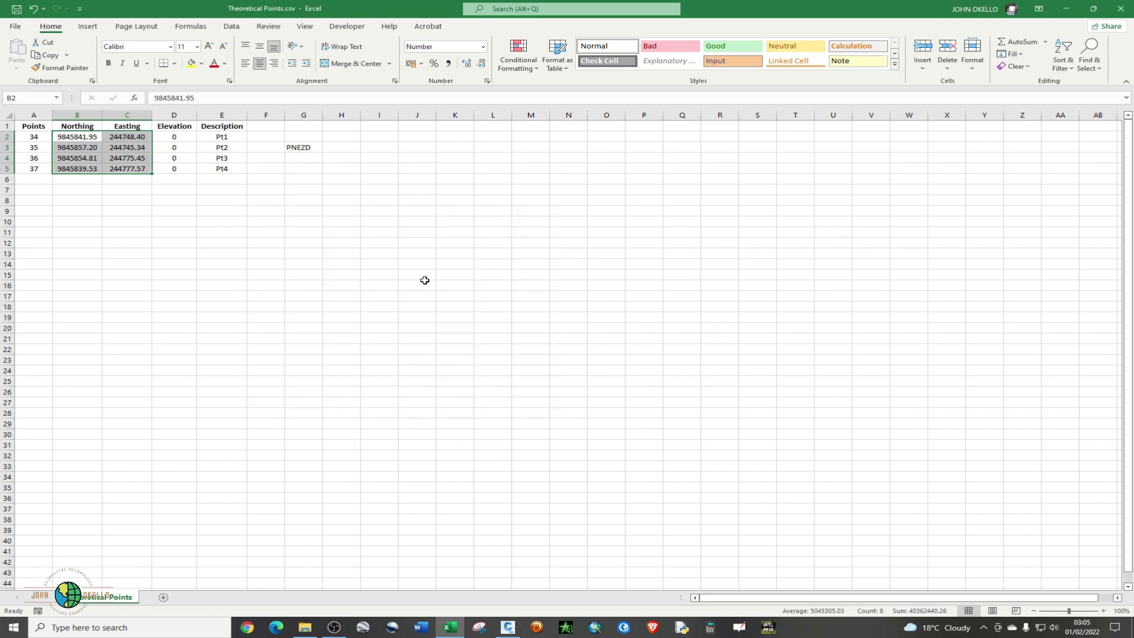
- Delete the leftover PNEZD note from cell G3
{"action": "left_click", "coordinate": [349, 243]}
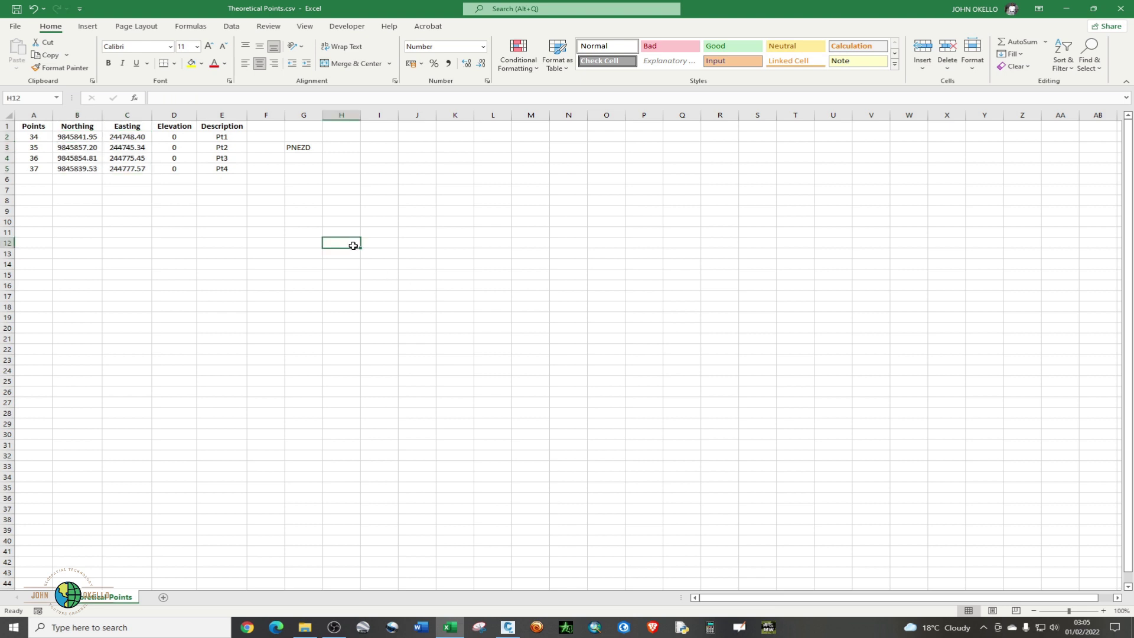
{"action": "left_click", "coordinate": [304, 148]}
{"action": "key", "text": "Delete"}
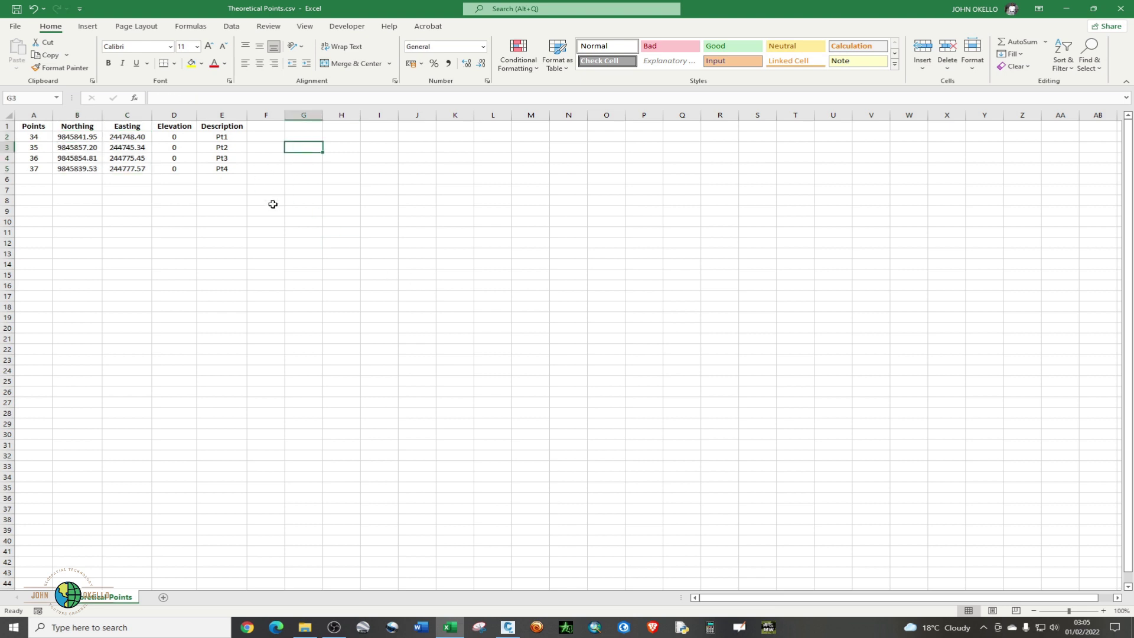
- Shrink Excel to a small restored window at the top left and minimize File Explorer
{"action": "left_click", "coordinate": [274, 203]}
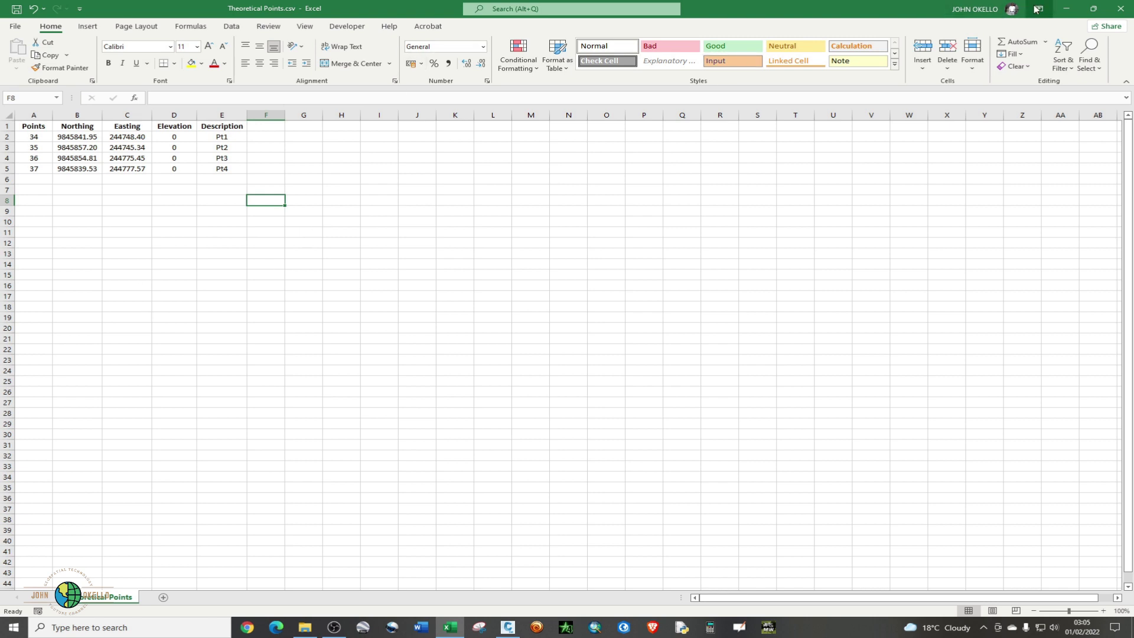
{"action": "left_click", "coordinate": [1093, 9]}
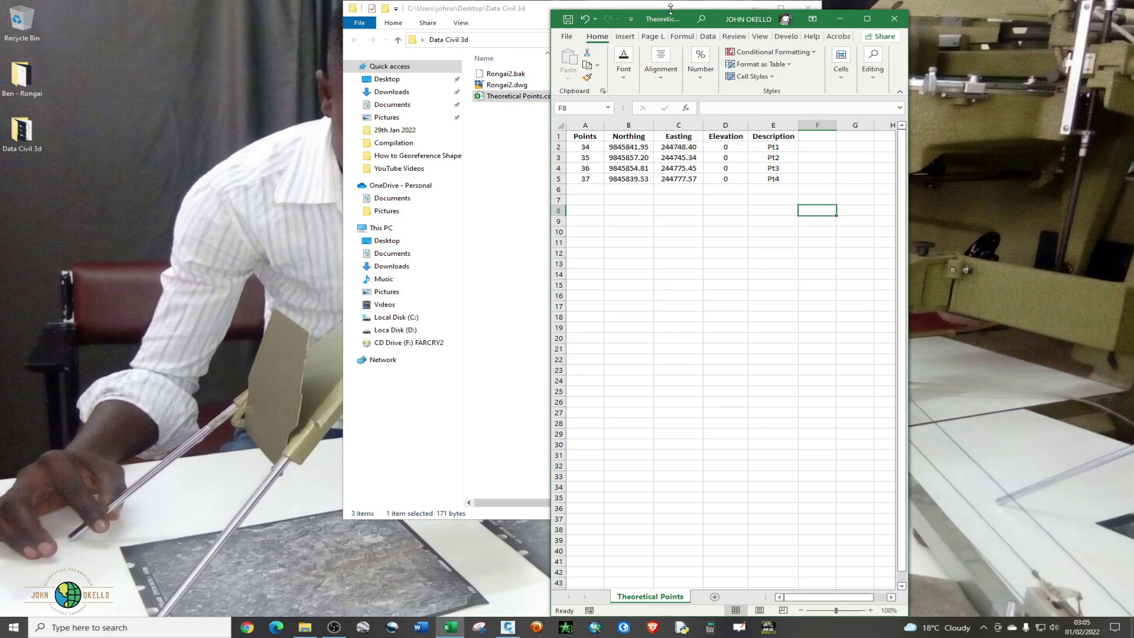
{"action": "left_click_drag", "start_coordinate": [670, 9], "coordinate": [125, 132]}
{"action": "left_click_drag", "start_coordinate": [358, 183], "coordinate": [262, 184]}
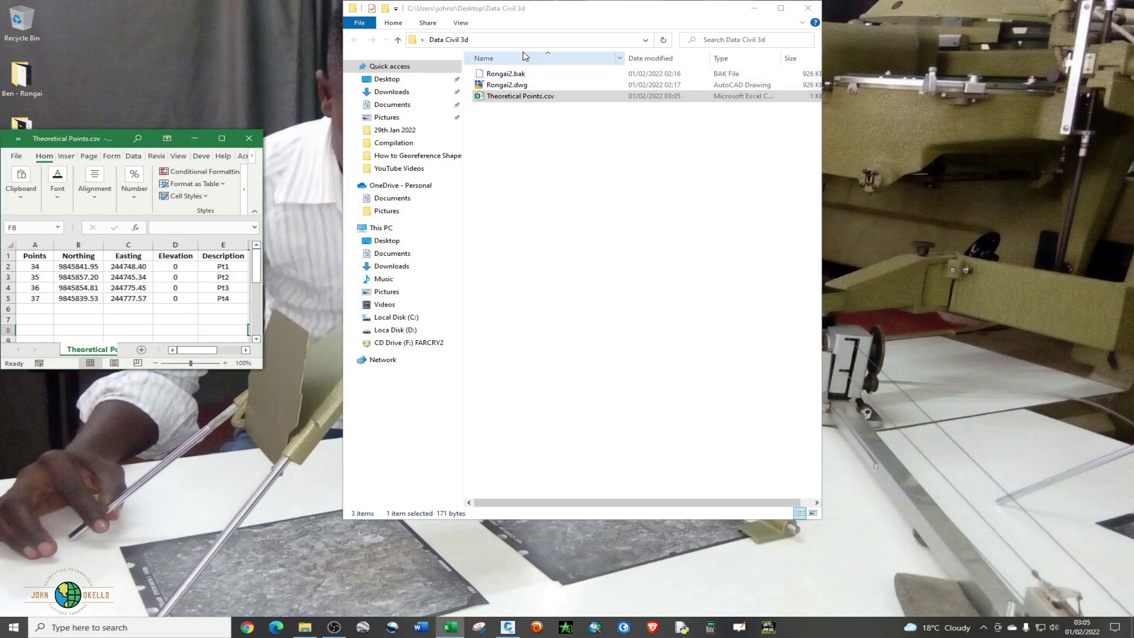
{"action": "left_click", "coordinate": [754, 7]}
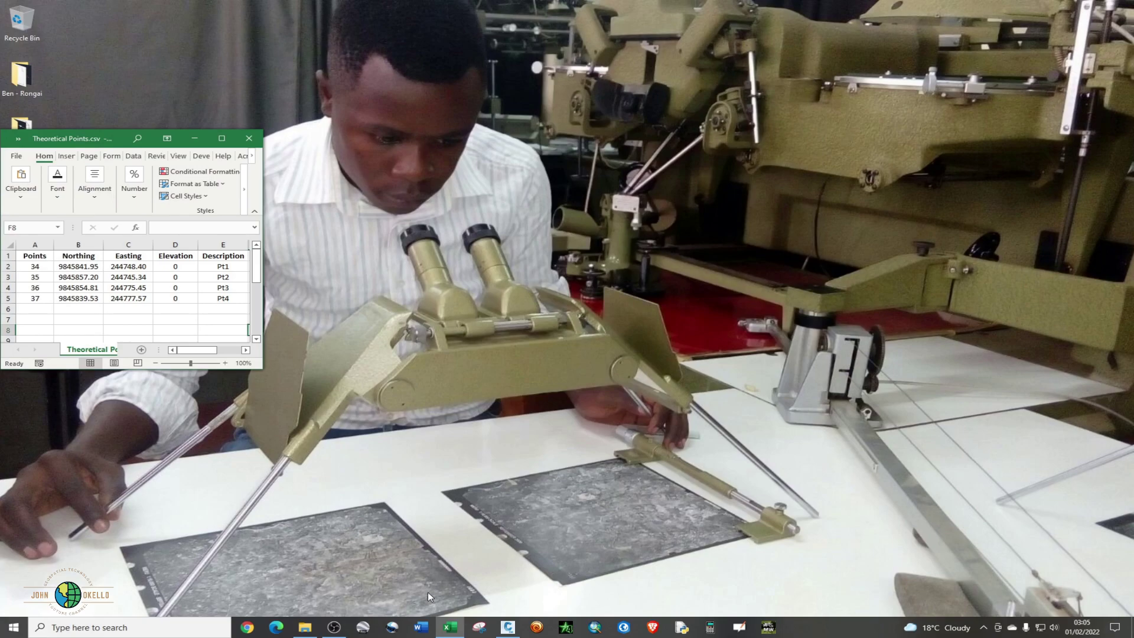
- Restore Civil 3D as a window widened leftward, then resize Excel and move it to the screen top
{"action": "left_click", "coordinate": [508, 627]}
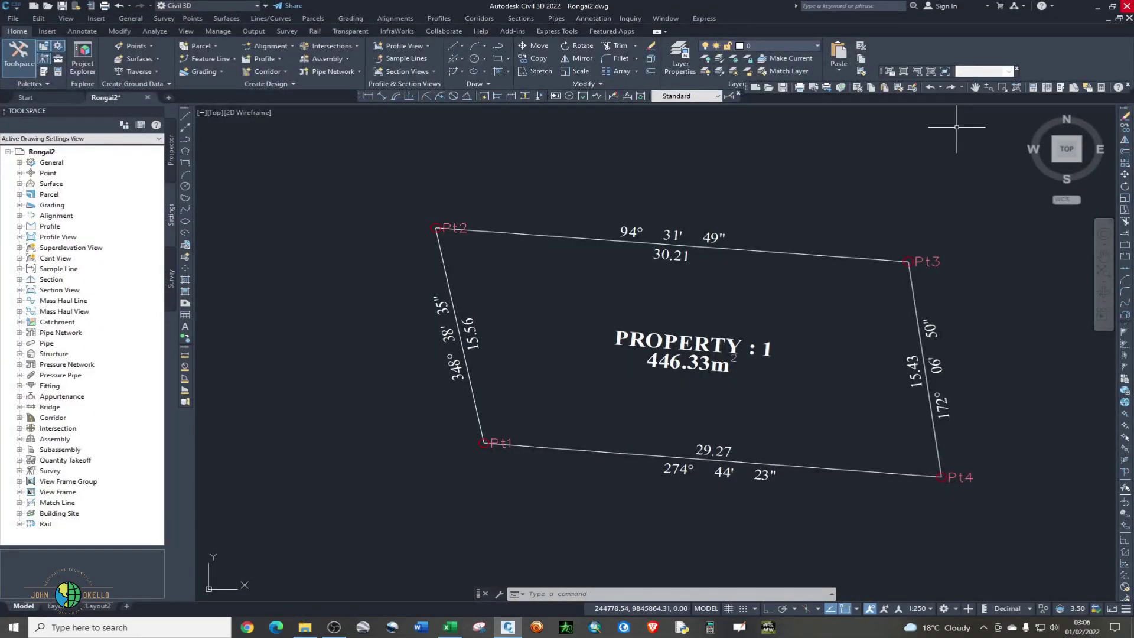
{"action": "left_click", "coordinate": [1112, 5]}
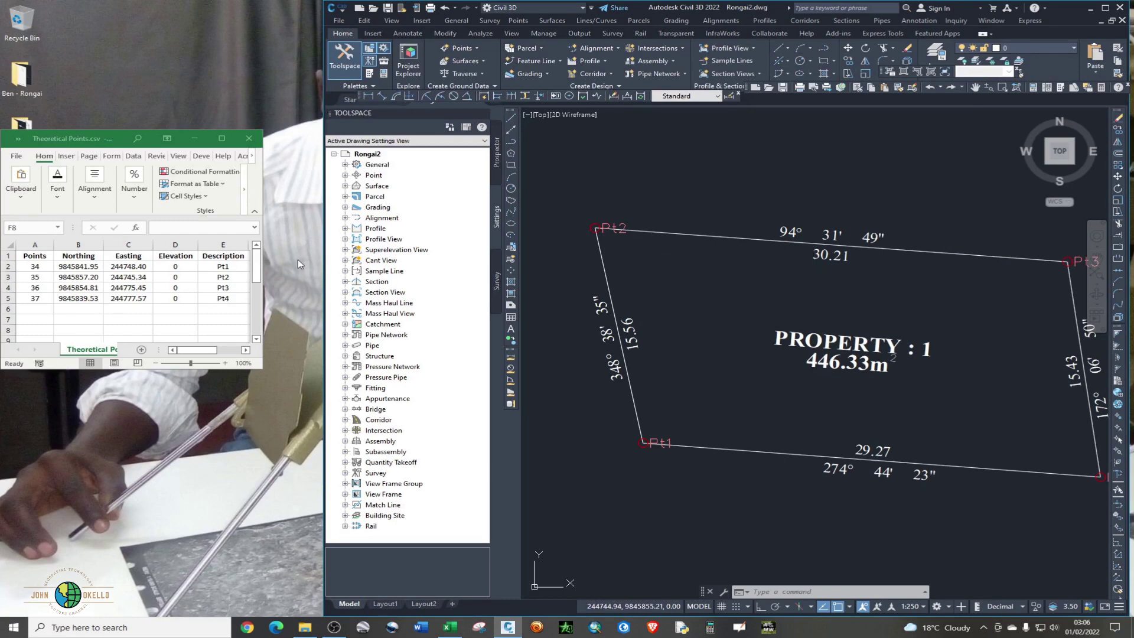
{"action": "left_click_drag", "start_coordinate": [325, 282], "coordinate": [271, 281]}
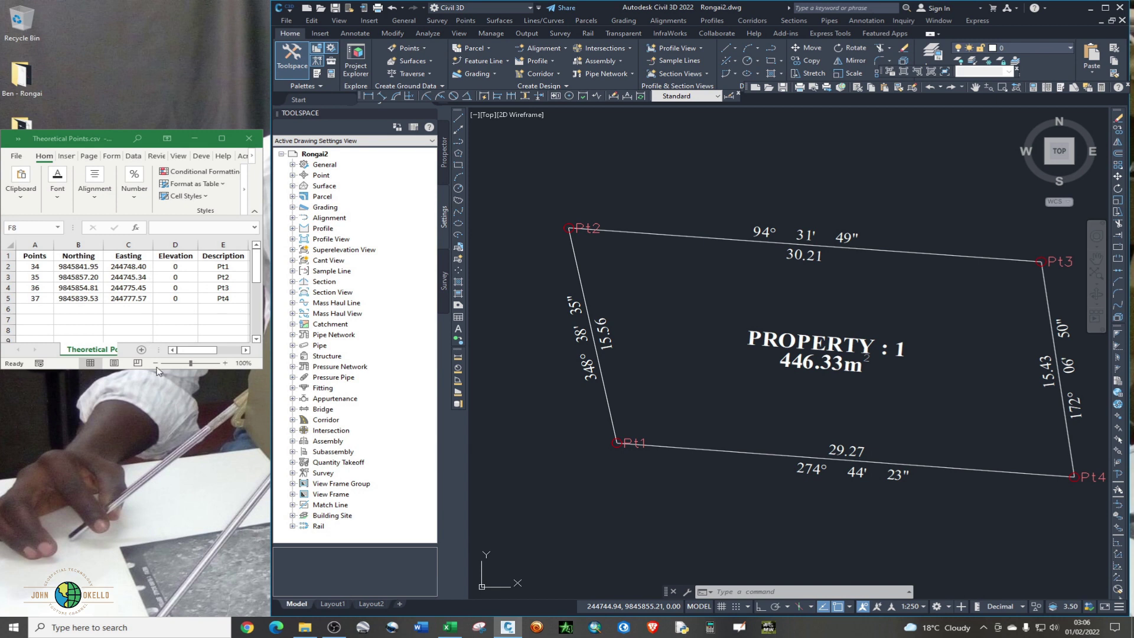
{"action": "left_click_drag", "start_coordinate": [151, 370], "coordinate": [148, 442]}
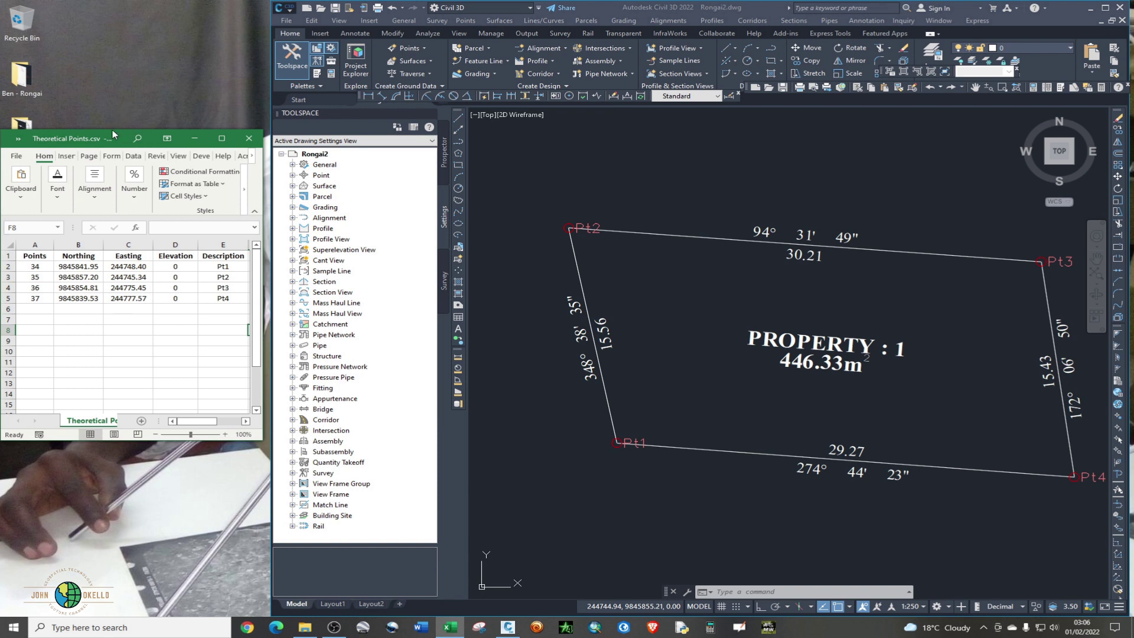
{"action": "left_click_drag", "start_coordinate": [112, 131], "coordinate": [114, 5]}
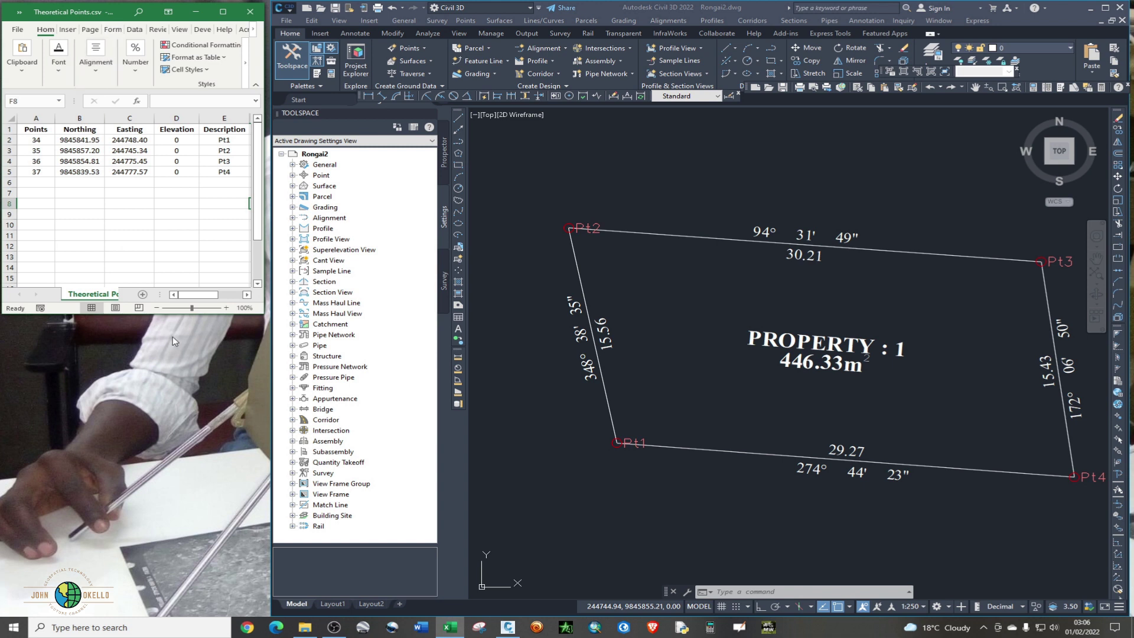
- Launch the fx-82ES emulator, move it below Excel, and make Excel slightly shorter
{"action": "left_click", "coordinate": [711, 626]}
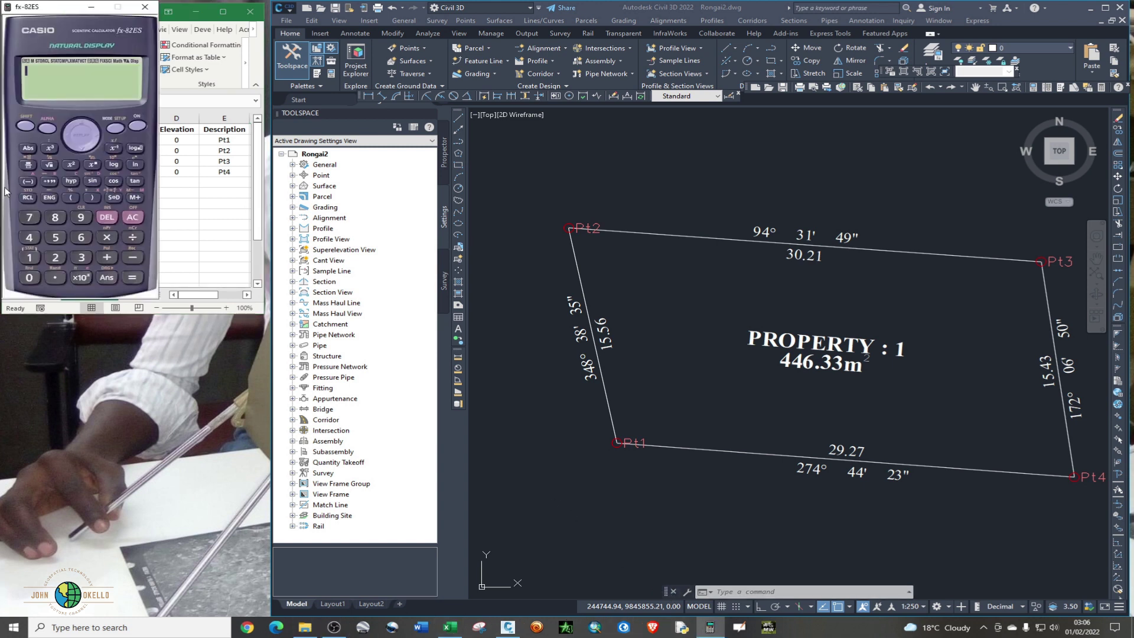
{"action": "left_click_drag", "start_coordinate": [57, 11], "coordinate": [65, 320]}
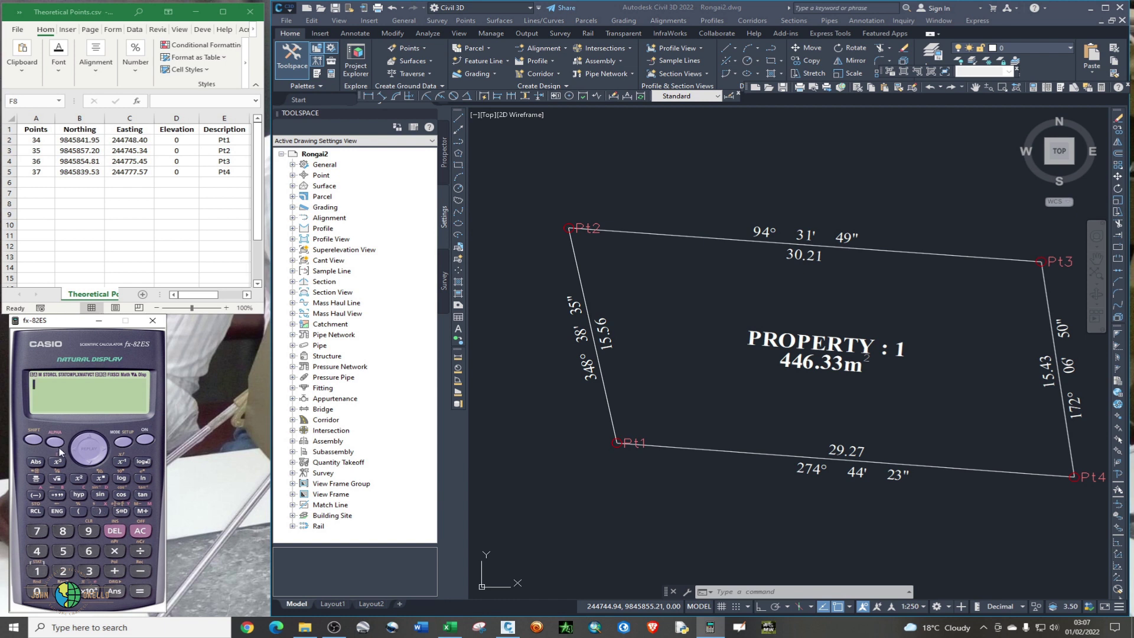
{"action": "right_click", "coordinate": [59, 322]}
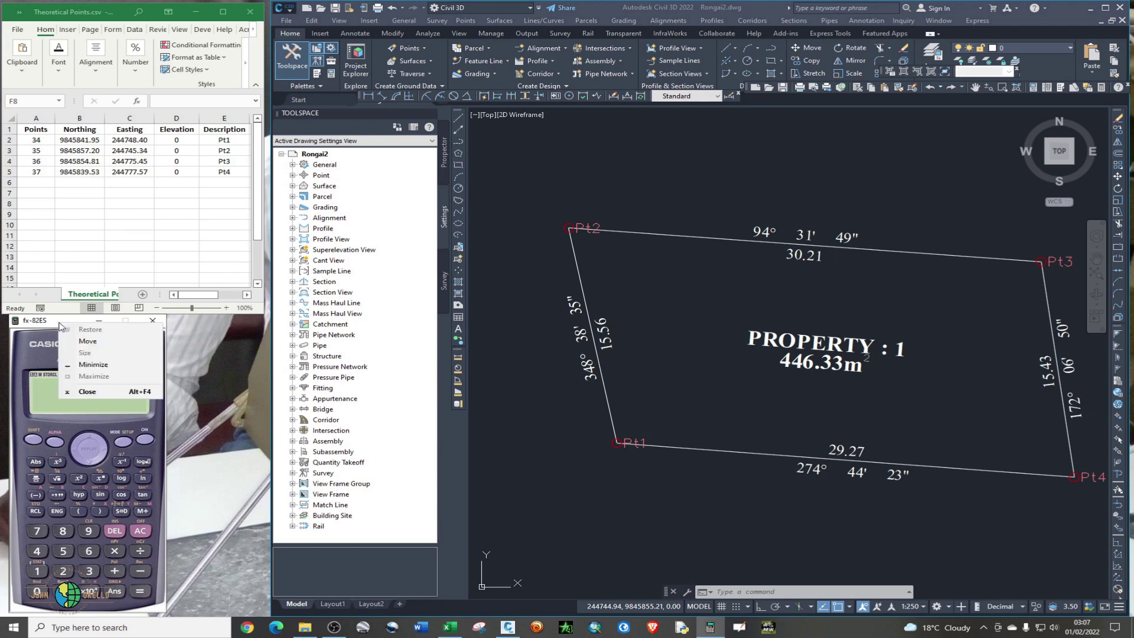
{"action": "left_click", "coordinate": [169, 372]}
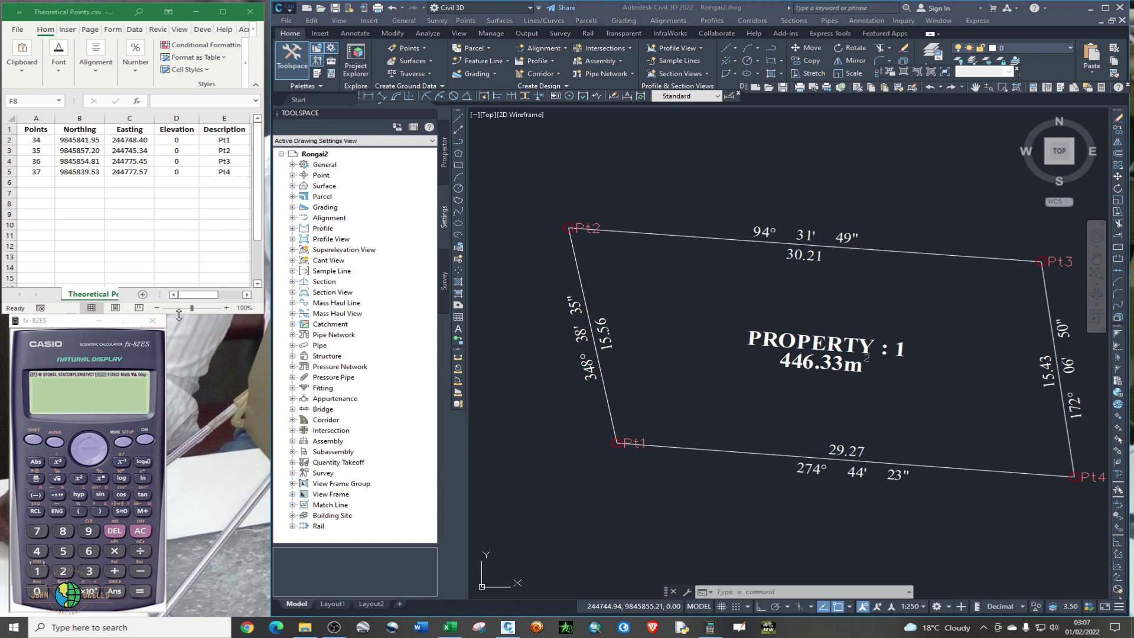
{"action": "left_click_drag", "start_coordinate": [179, 315], "coordinate": [177, 308]}
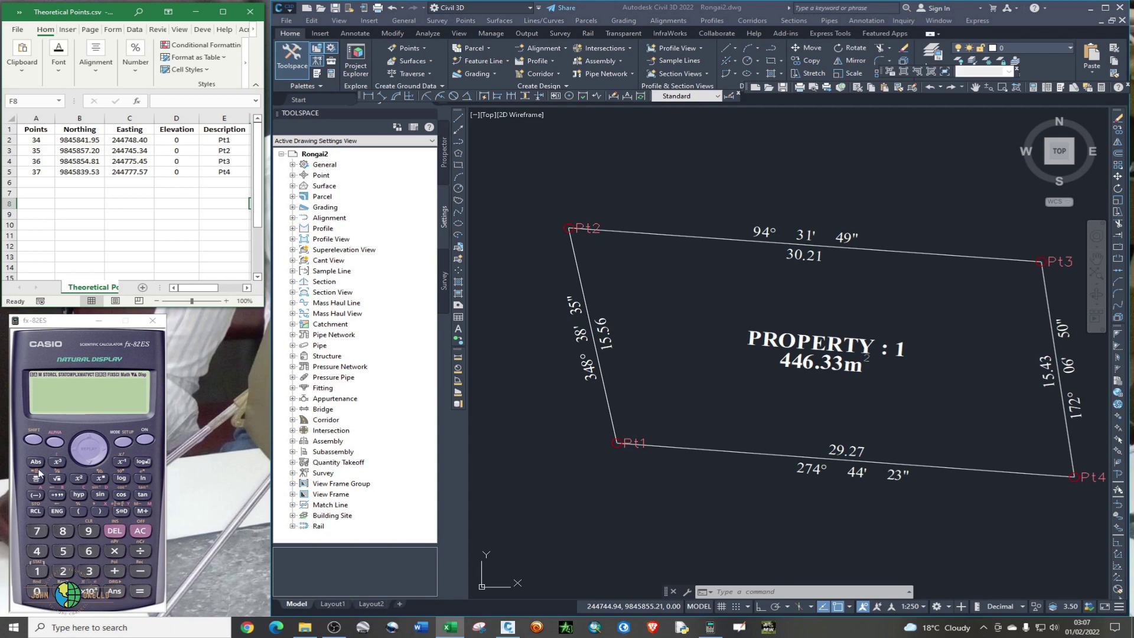
- Start Pol( and key in the northing difference (9845857.20-9845841.95 on the calculator
{"action": "left_click", "coordinate": [32, 440]}
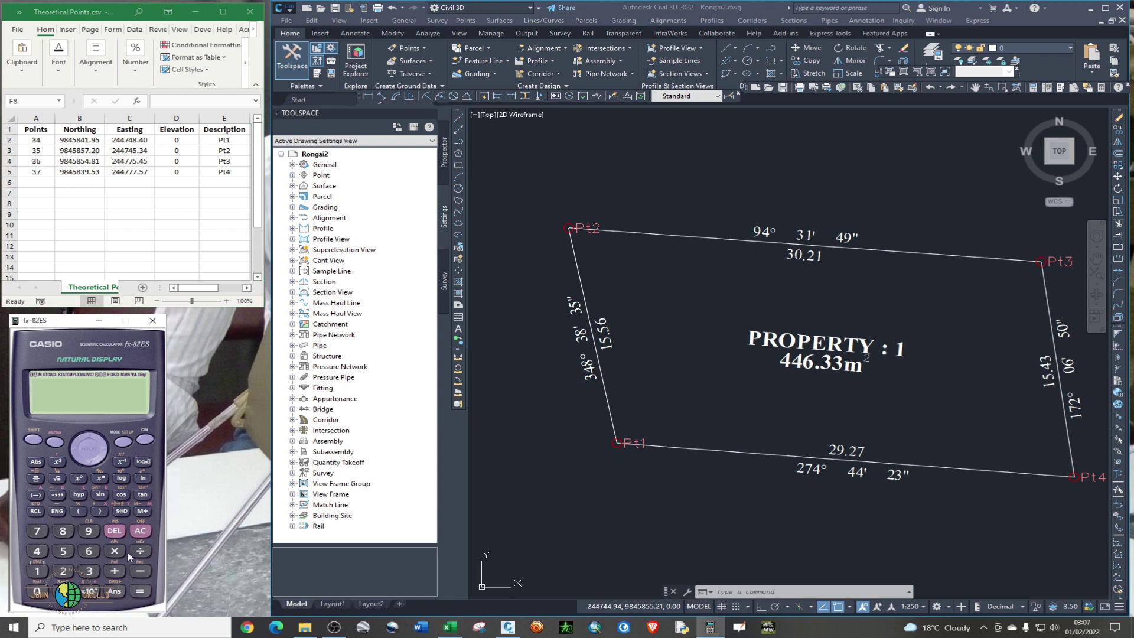
{"action": "left_click", "coordinate": [115, 571]}
{"action": "left_click", "coordinate": [75, 513]}
{"action": "type", "text": "98"}
{"action": "left_click", "coordinate": [52, 554]}
{"action": "left_click", "coordinate": [57, 554]}
{"action": "type", "text": "857"}
{"action": "type", "text": ".20"}
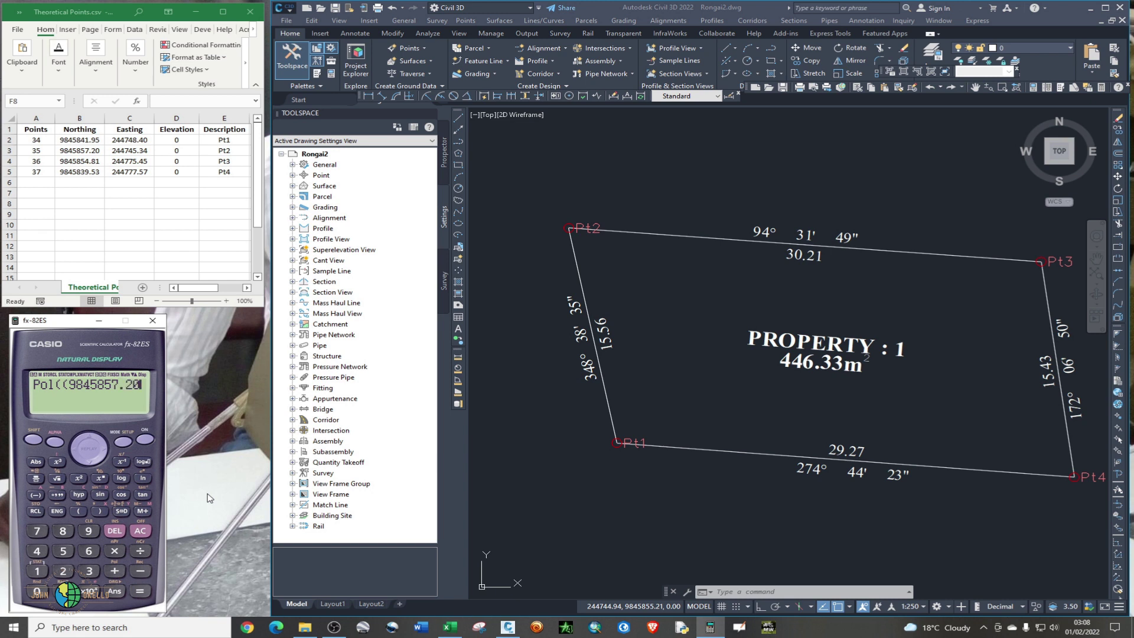
{"action": "type", "text": "-"}
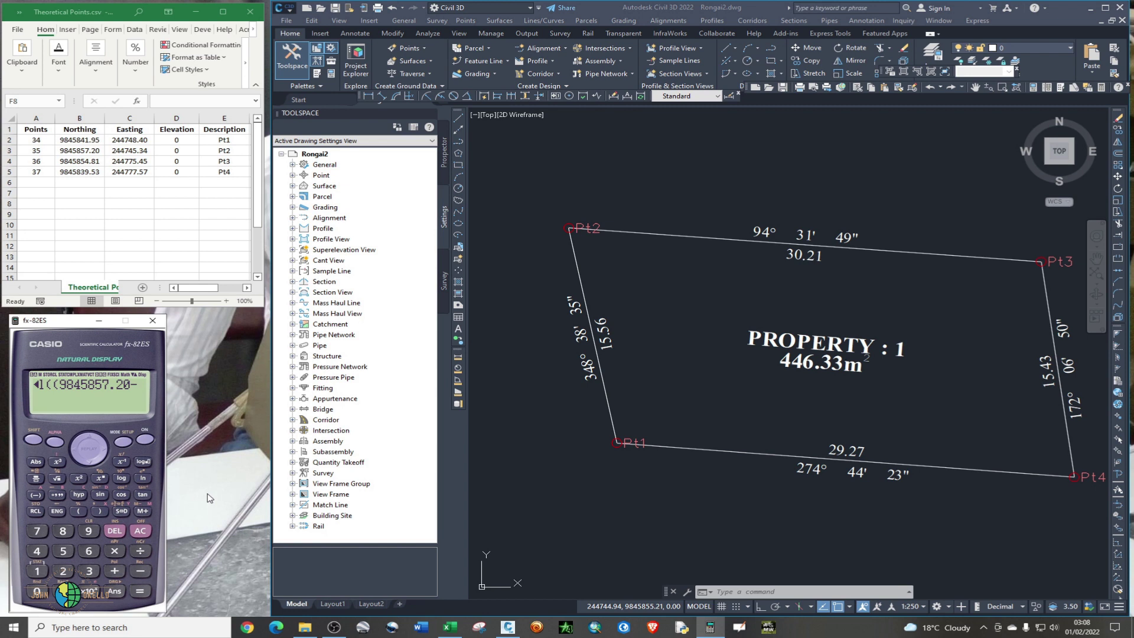
{"action": "type", "text": "98"}
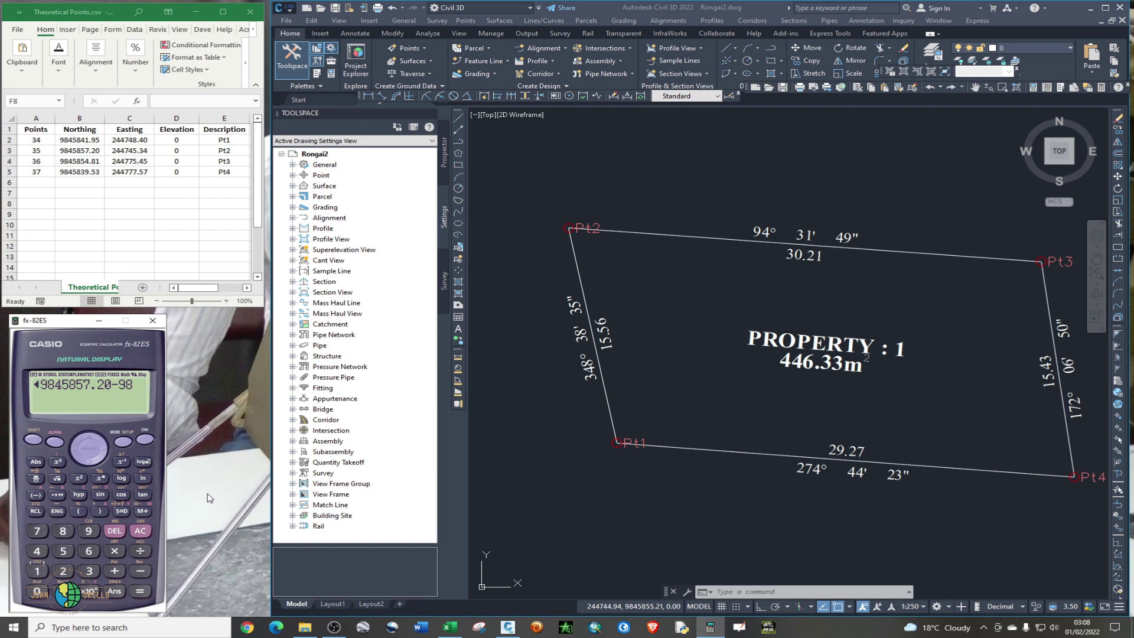
{"action": "type", "text": "45"}
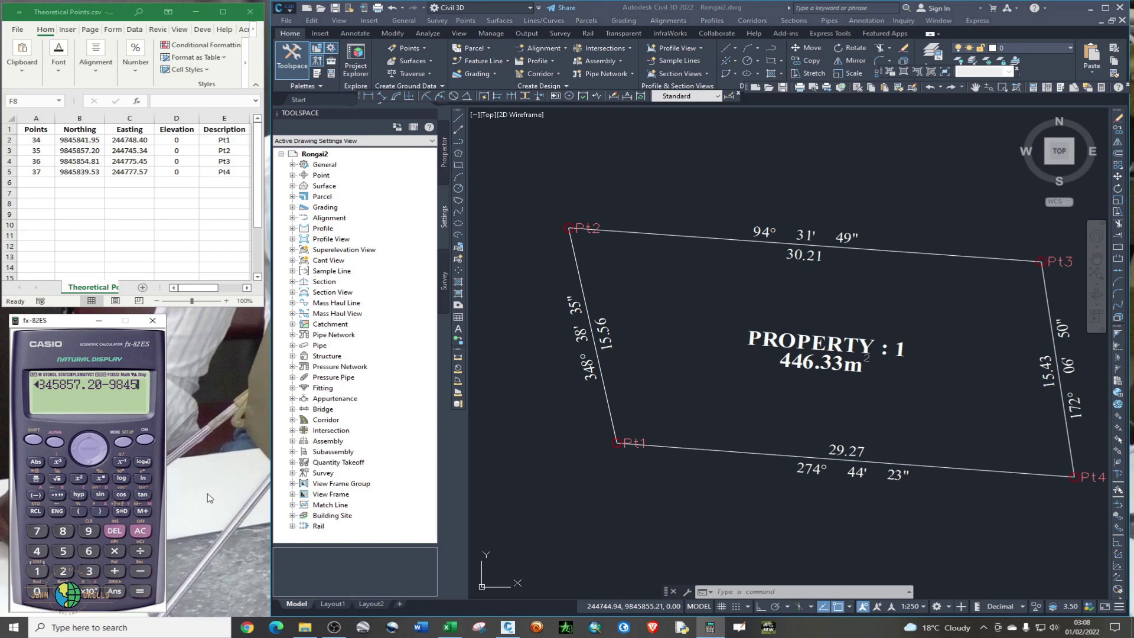
{"action": "type", "text": "841"}
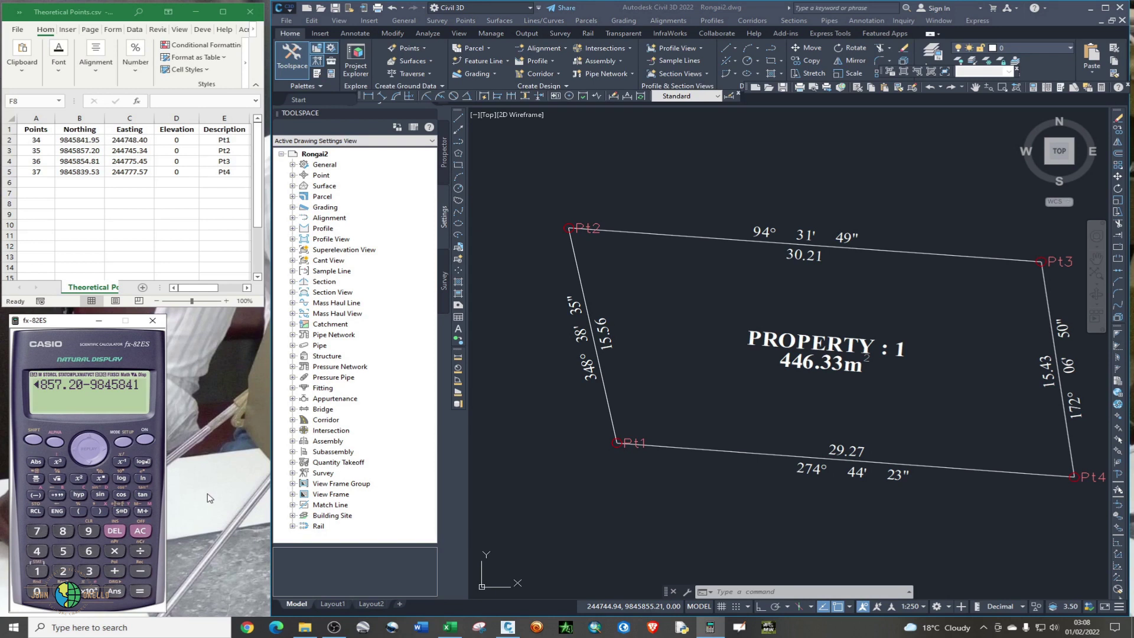
{"action": "type", "text": ".95"}
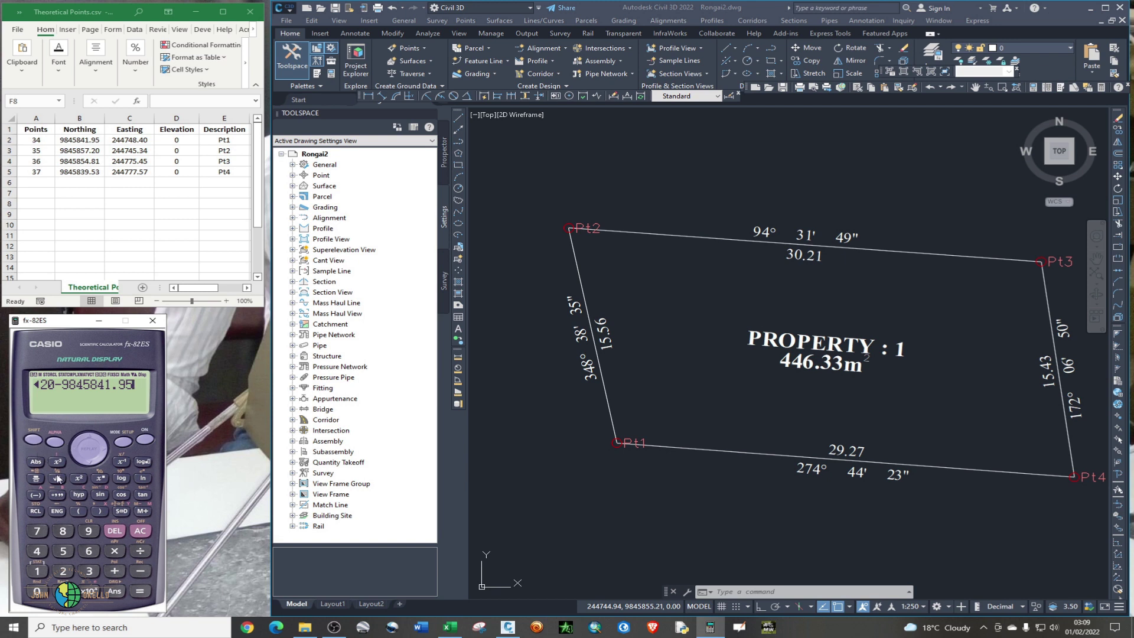
- Close the northing bracket after fixing a misplaced comma, then add ',(' for the easting argument
{"action": "left_click", "coordinate": [98, 512]}
{"action": "left_click", "coordinate": [129, 530]}
{"action": "left_click", "coordinate": [102, 511]}
{"action": "left_click", "coordinate": [102, 511]}
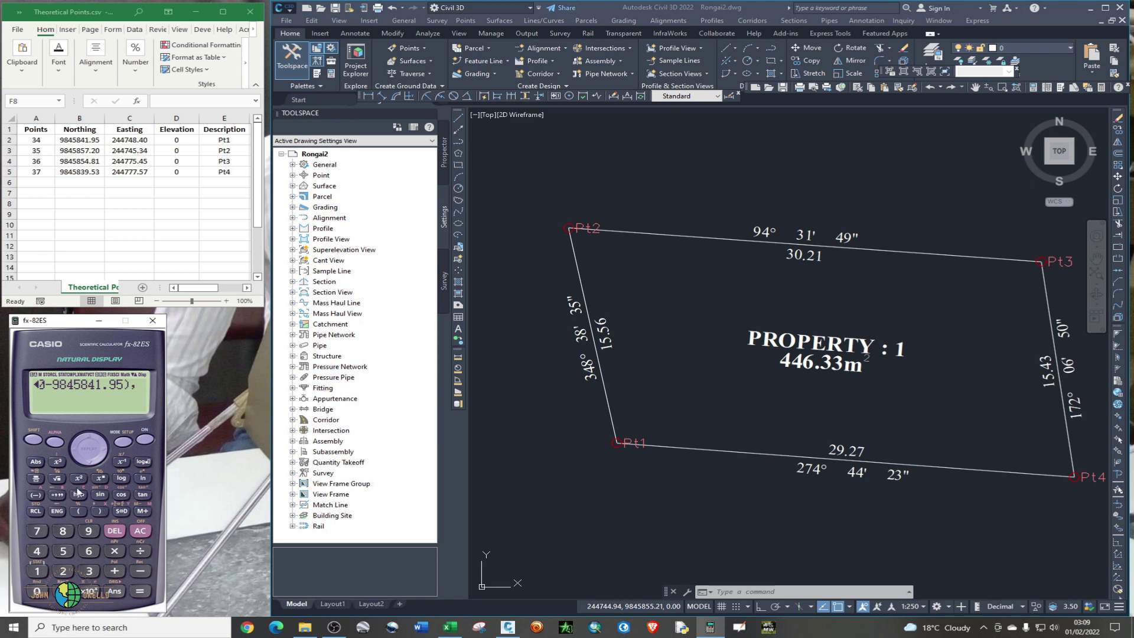
{"action": "left_click", "coordinate": [77, 512]}
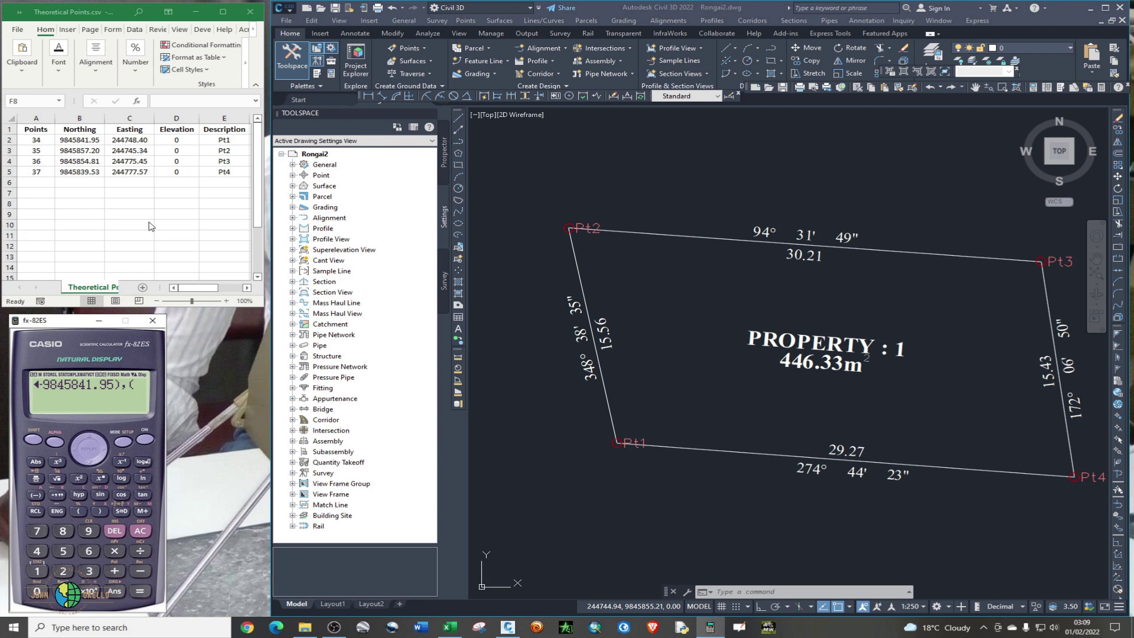
- Key in the easting difference 244745.34-244748.40 and close both brackets to complete the Pol expression
{"action": "type", "text": "244"}
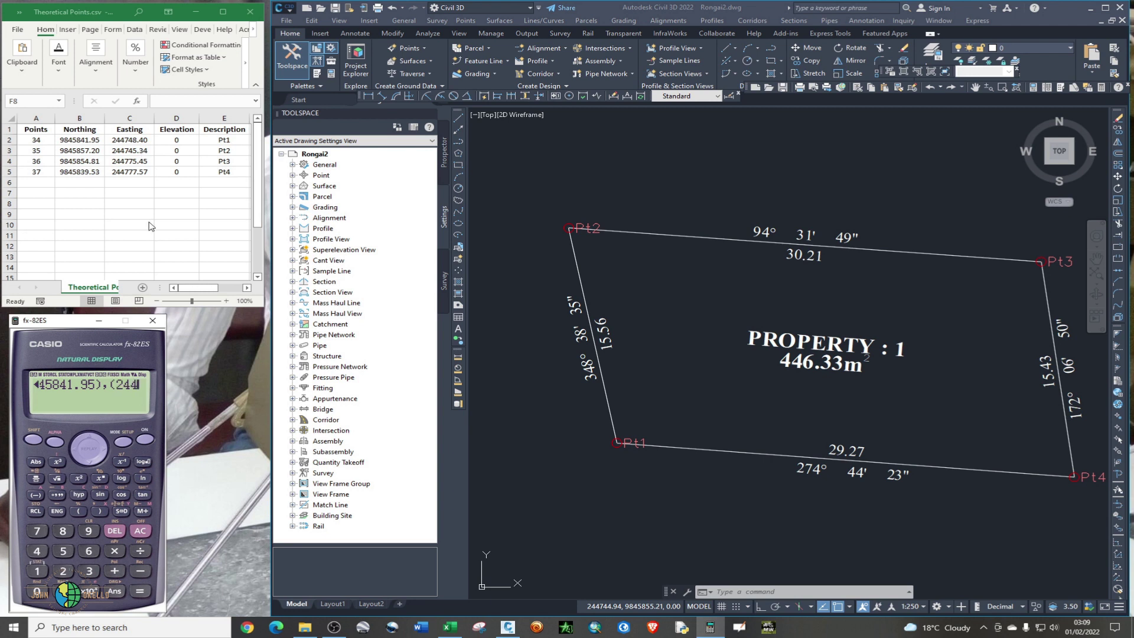
{"action": "type", "text": "745"}
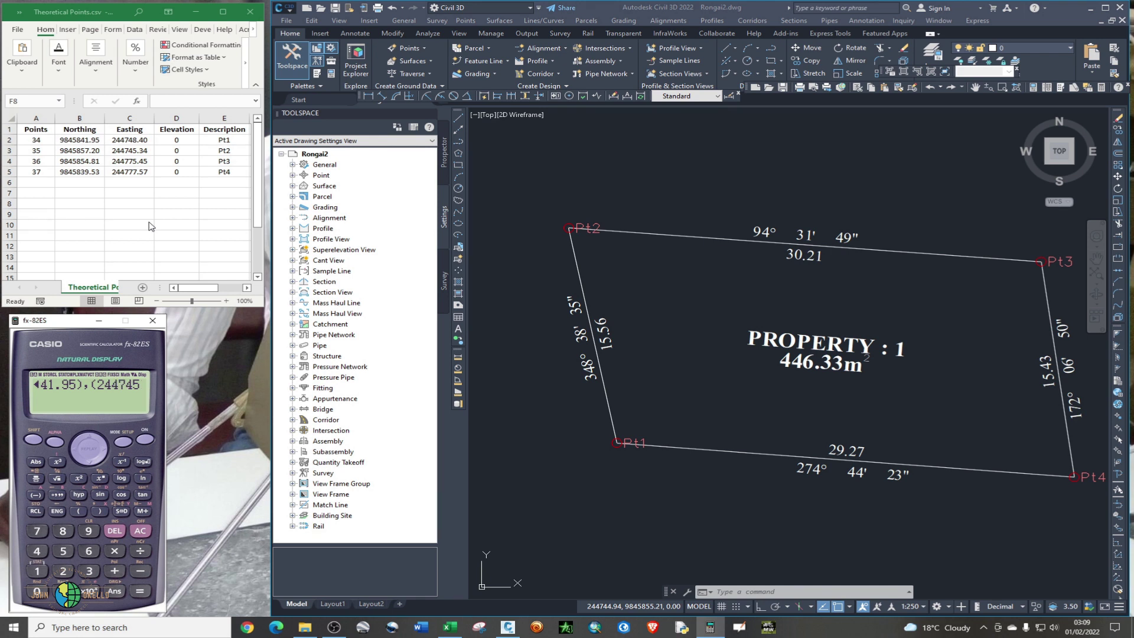
{"action": "type", "text": ".34-"}
{"action": "type", "text": "244"}
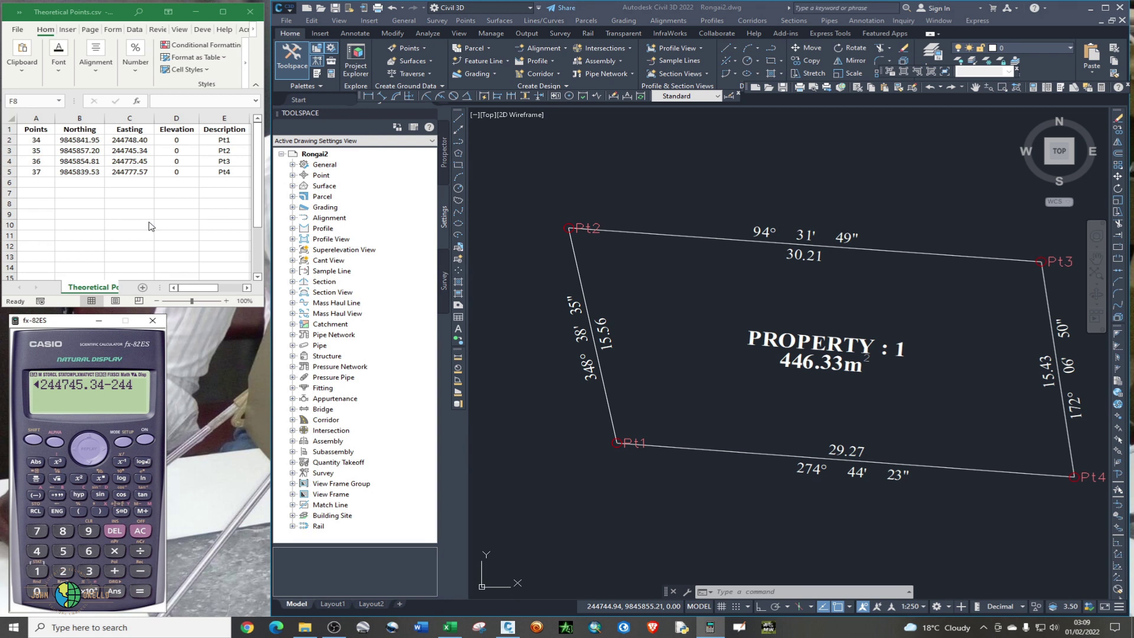
{"action": "type", "text": "748"}
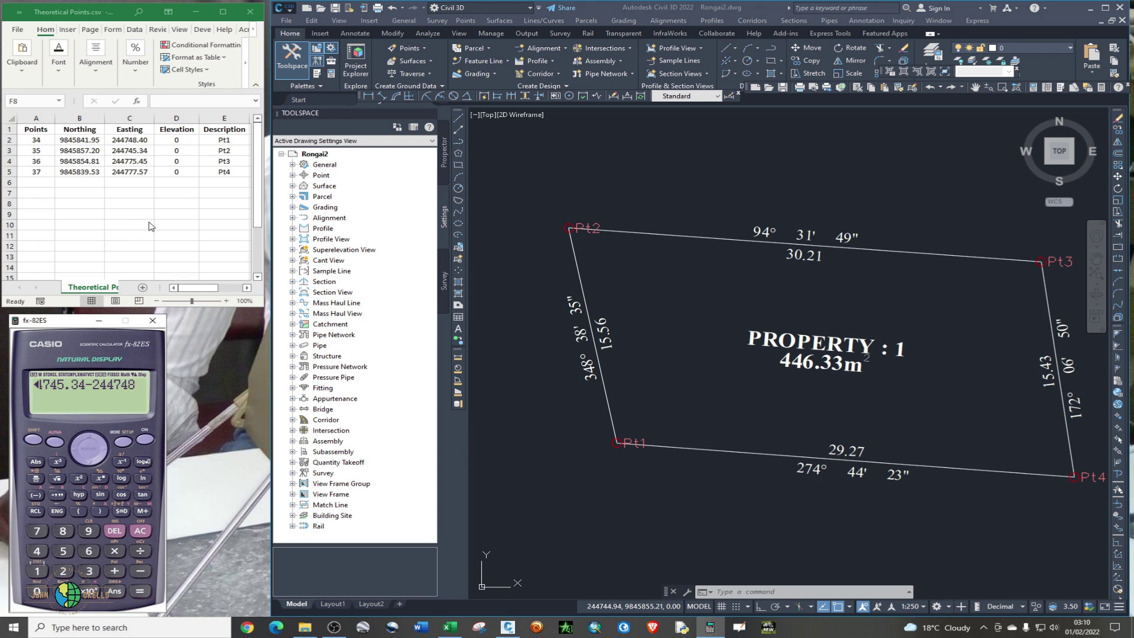
{"action": "type", "text": ".40"}
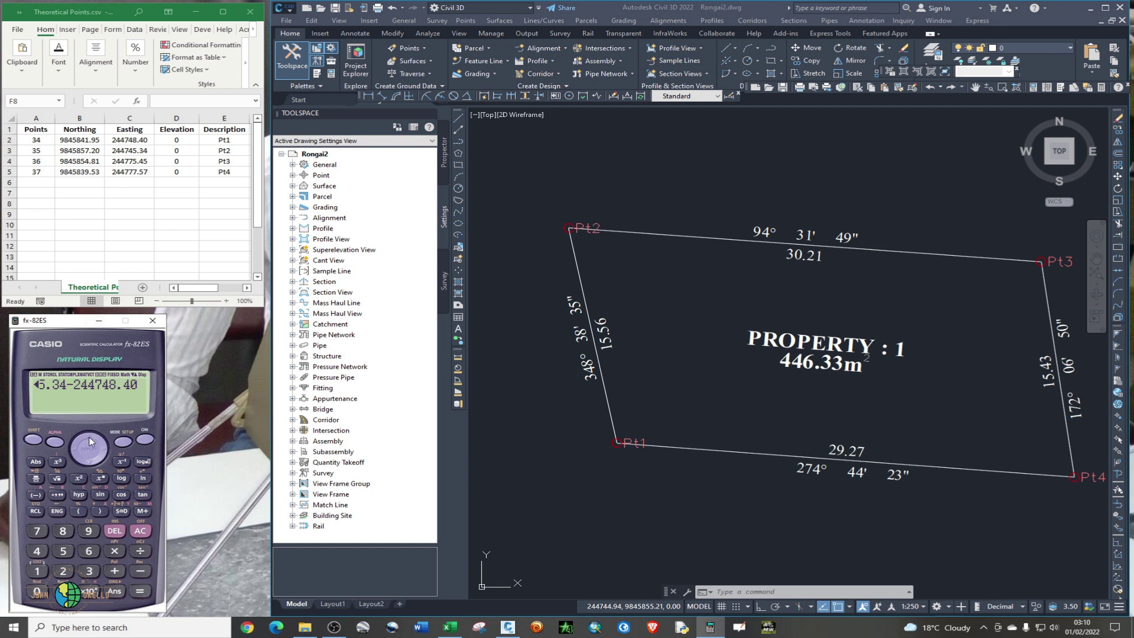
{"action": "left_click", "coordinate": [100, 512]}
{"action": "left_click", "coordinate": [99, 511]}
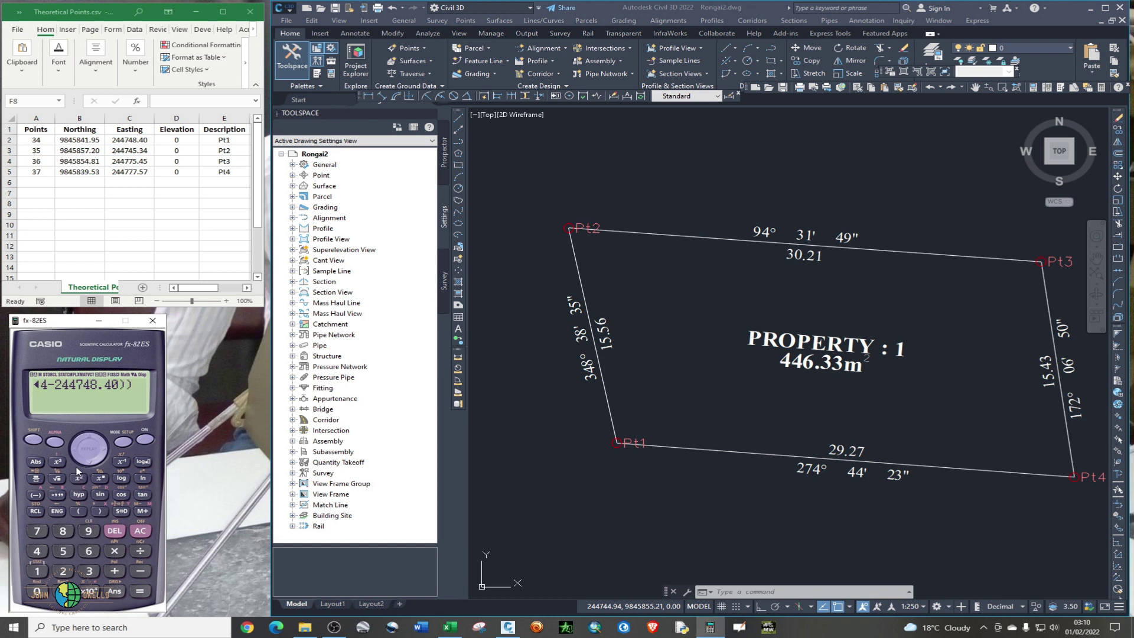
- Evaluate the Pt1–Pt2 Pol( conversion, reading r = 15.55397377 and θ = -11.34605388
{"action": "left_click", "coordinate": [141, 593]}
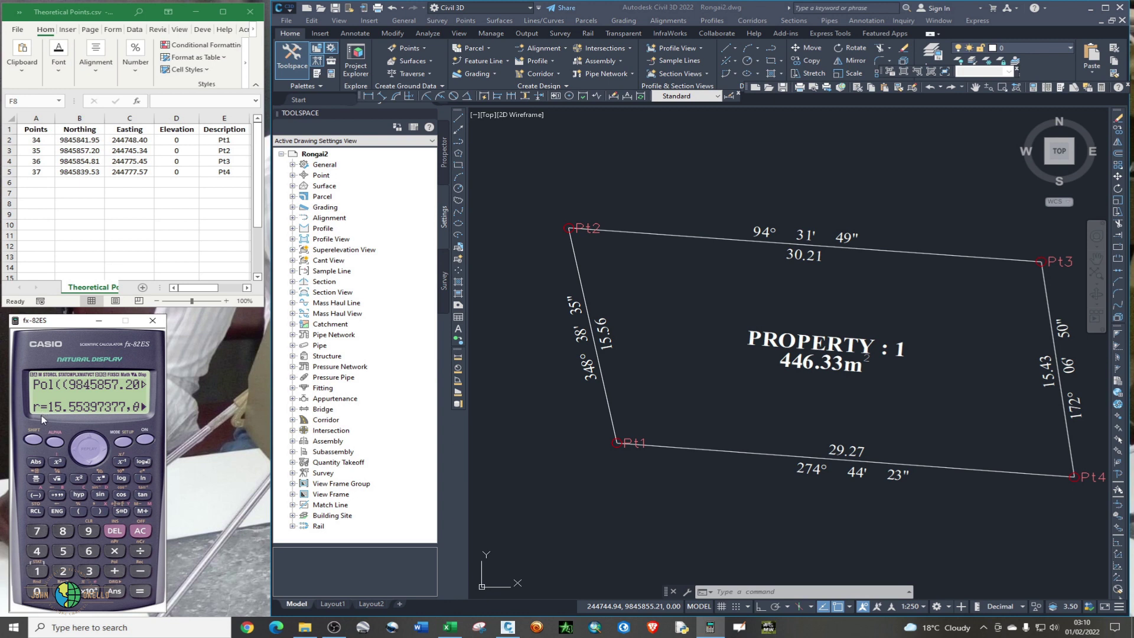
{"action": "key", "text": "Right"}
{"action": "key", "text": "Right"}
{"action": "key", "text": "Right"}
{"action": "key", "text": "Right"}
{"action": "key", "text": "Right"}
{"action": "key", "text": "Right"}
{"action": "key", "text": "Right"}
{"action": "key", "text": "Right"}
{"action": "key", "text": "Right"}
{"action": "key", "text": "Right"}
{"action": "key", "text": "Right"}
{"action": "key", "text": "Right"}
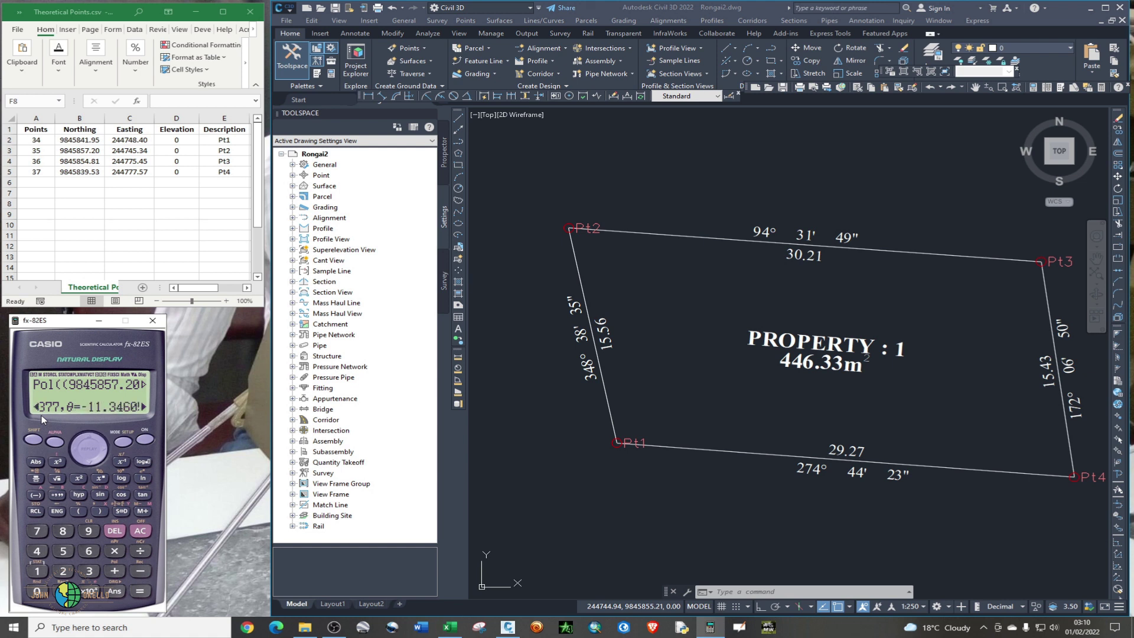
{"action": "key", "text": "Right"}
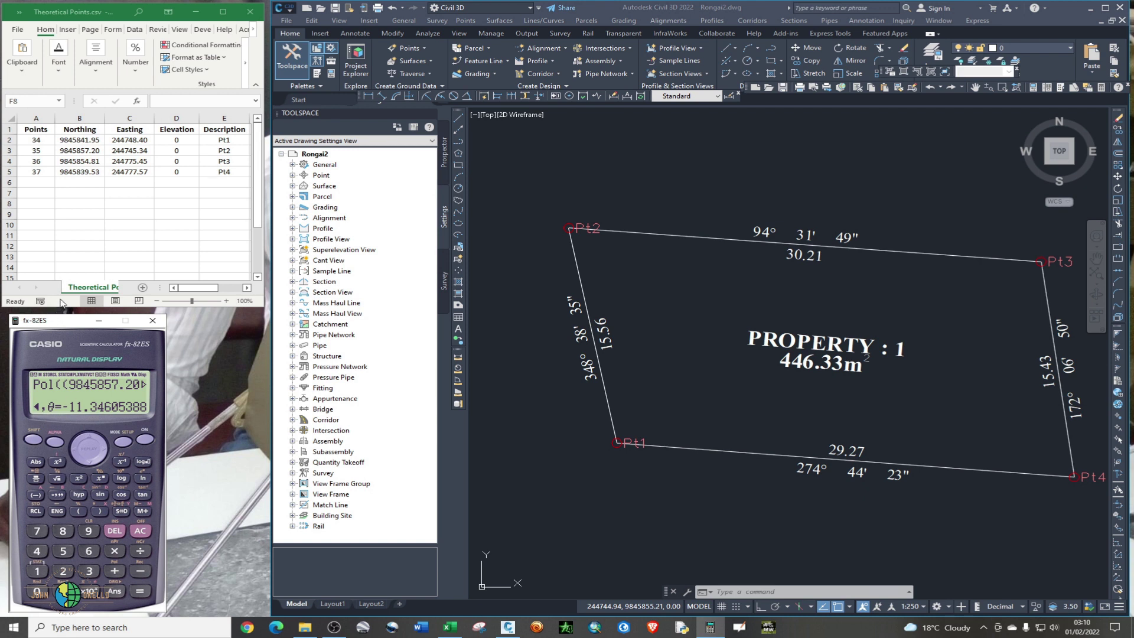
{"action": "left_click", "coordinate": [109, 234]}
- Enter the angle -11.34605388 in cell C10
{"action": "left_click", "coordinate": [112, 226]}
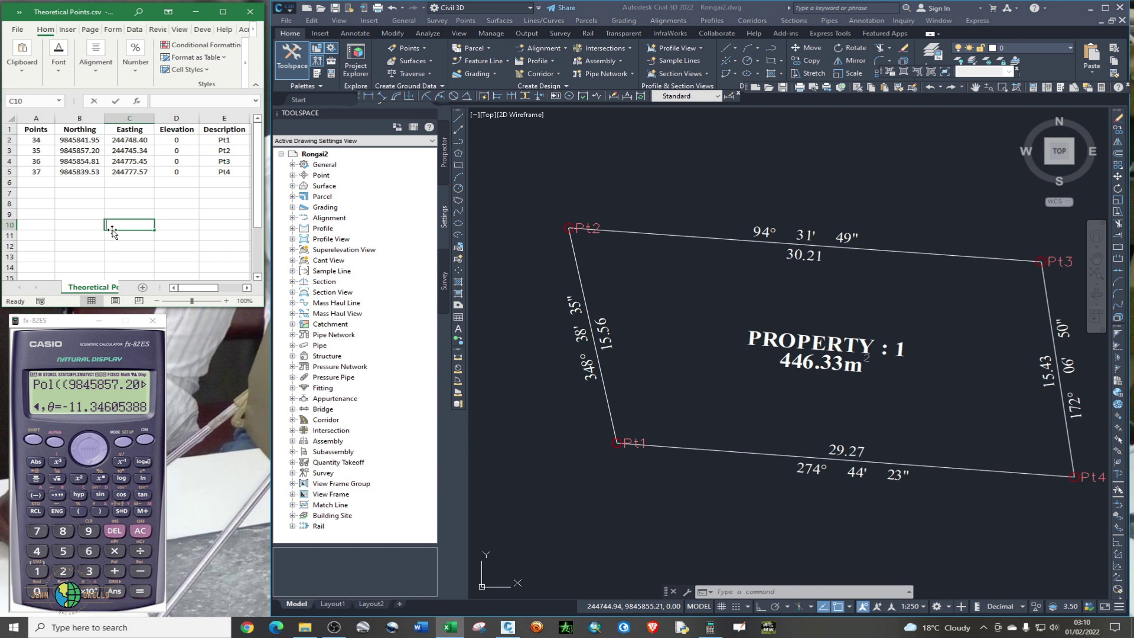
{"action": "type", "text": "-11"}
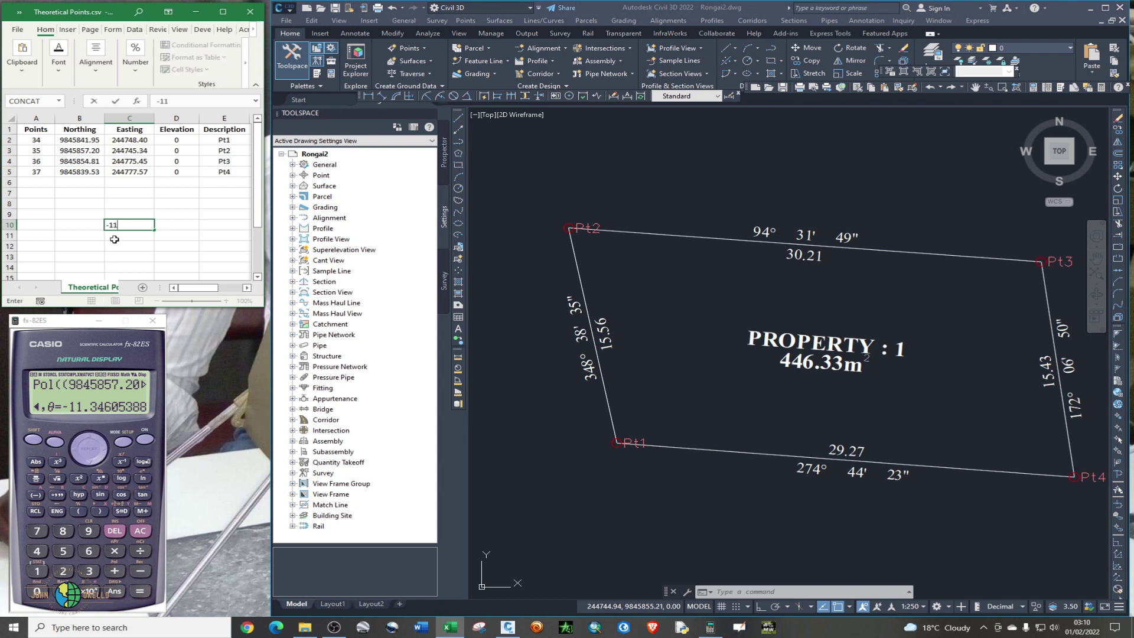
{"action": "type", "text": ".34"}
{"action": "type", "text": "605388"}
{"action": "left_click", "coordinate": [122, 257]}
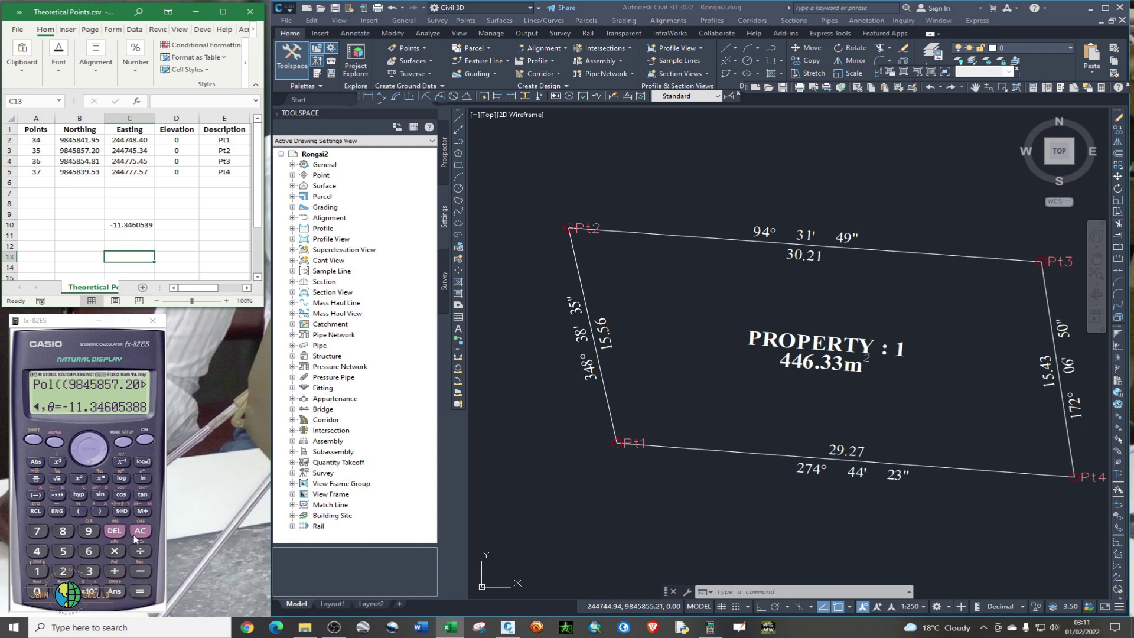
{"action": "left_click", "coordinate": [99, 449]}
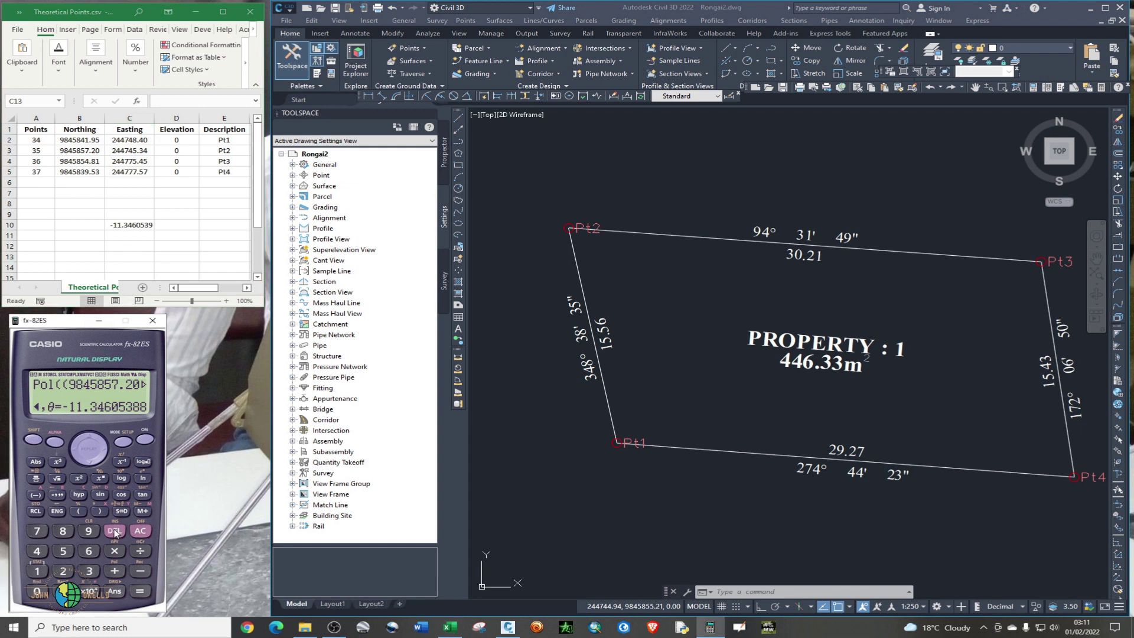
- Label B9 as 'r' and enter the distance 15.55 in C9
{"action": "left_click", "coordinate": [86, 212]}
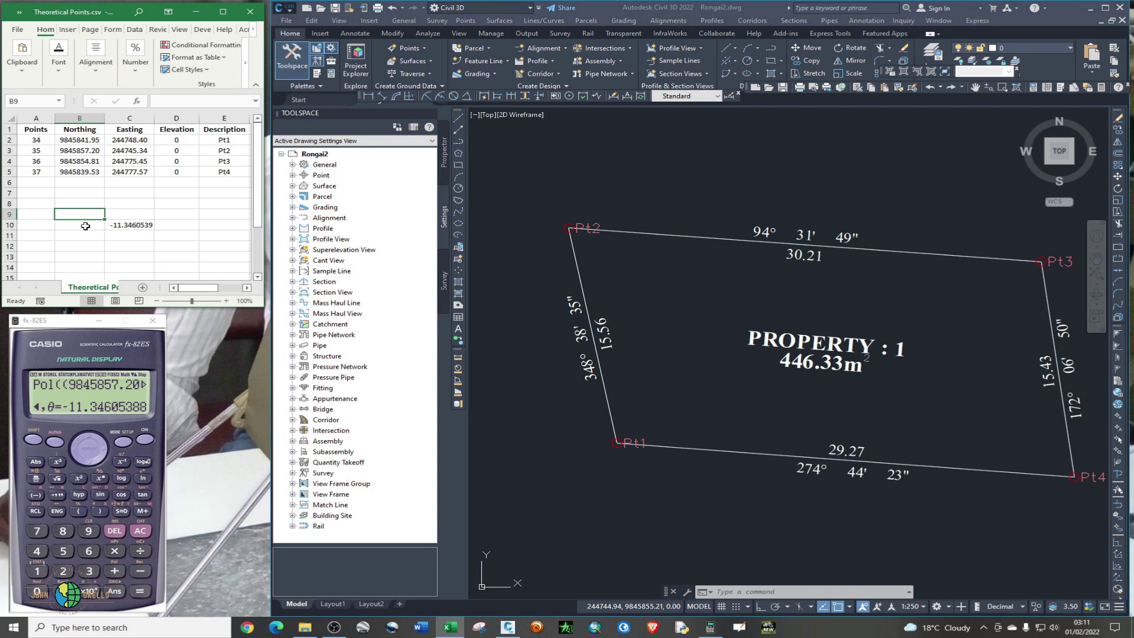
{"action": "type", "text": "r"}
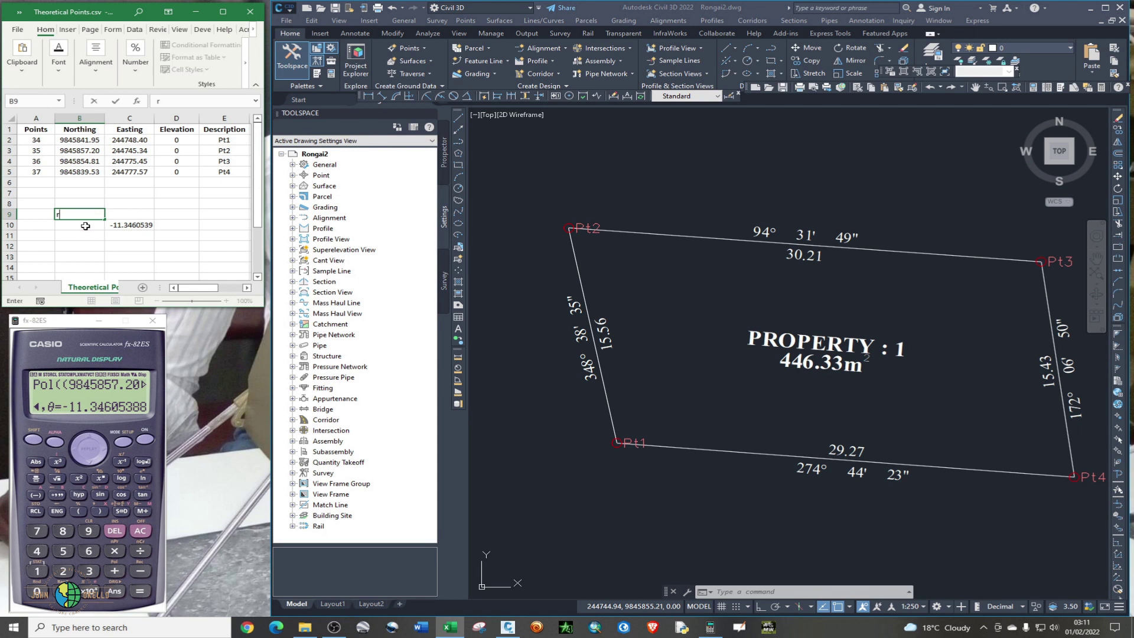
{"action": "left_click", "coordinate": [128, 214]}
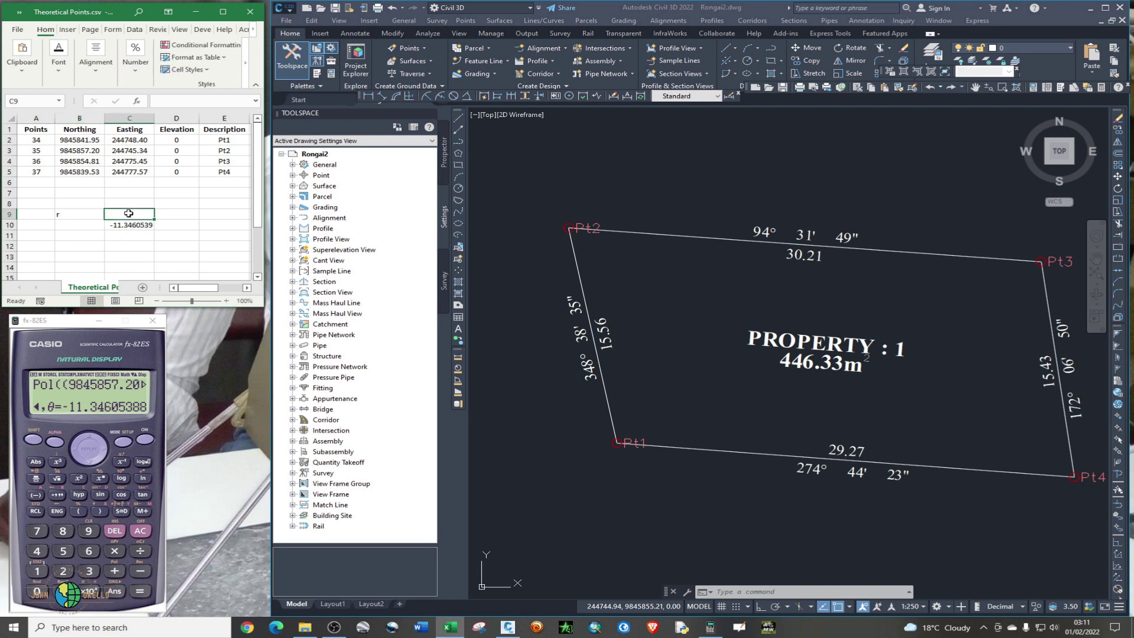
{"action": "type", "text": "1"}
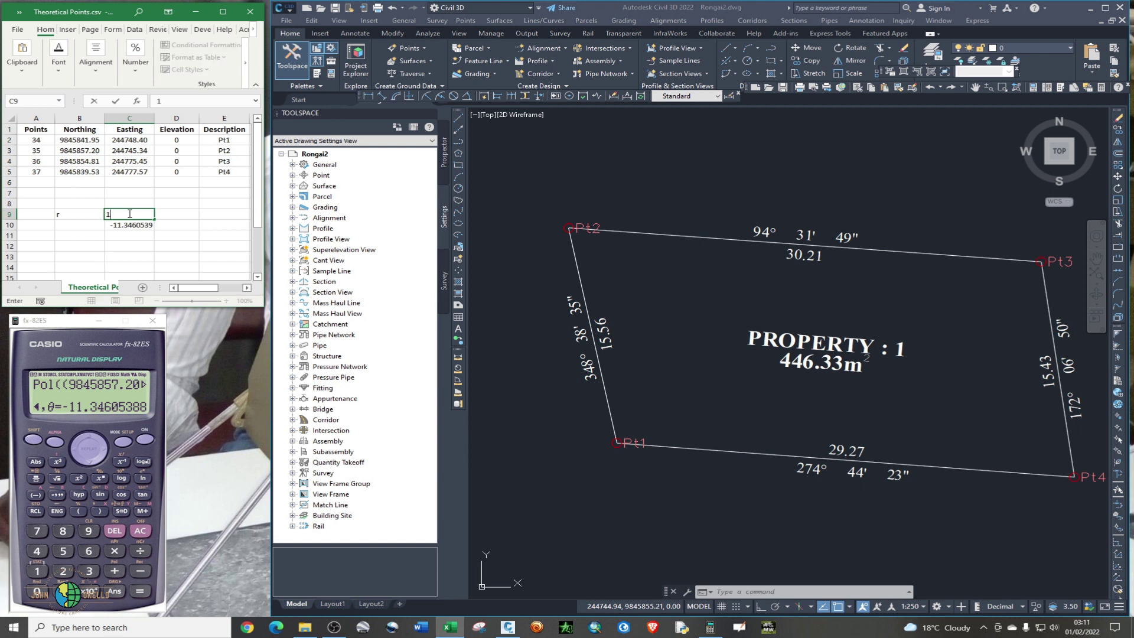
{"action": "type", "text": "5.55"}
{"action": "left_click", "coordinate": [72, 226]}
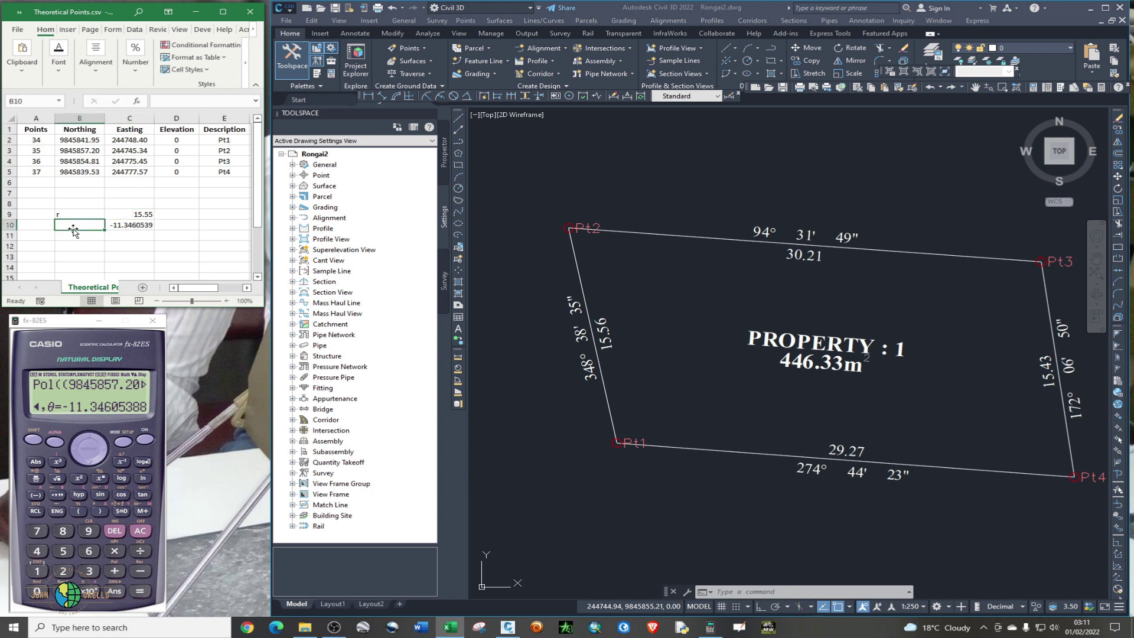
- Label B10 as 'Bearing', cancelling the stray @ entries first
{"action": "type", "text": "@"}
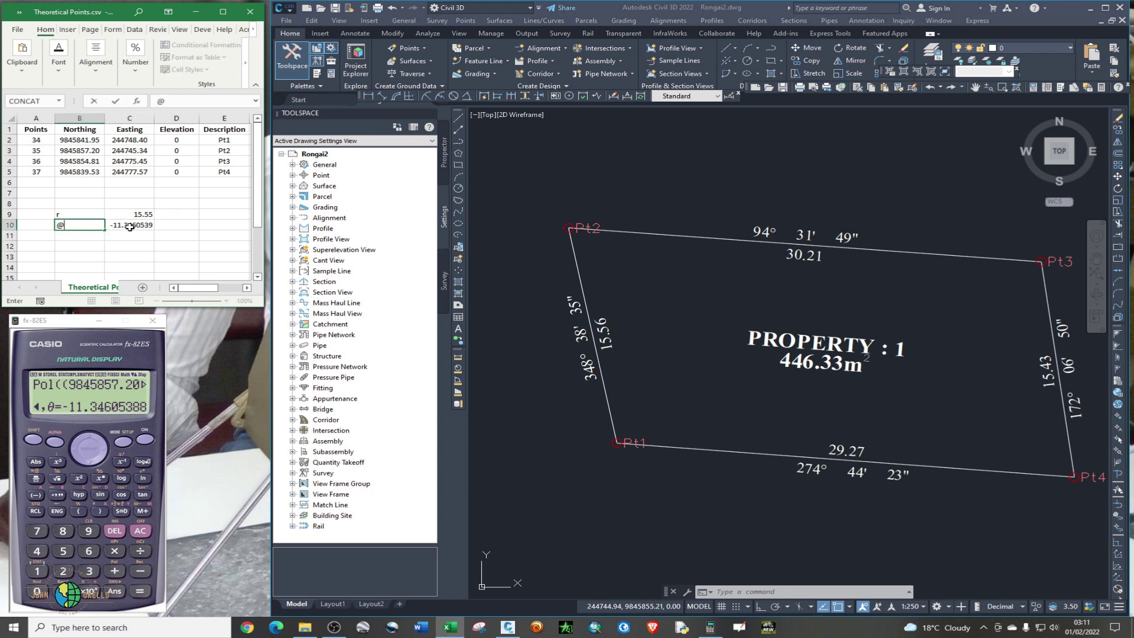
{"action": "left_click", "coordinate": [160, 226]}
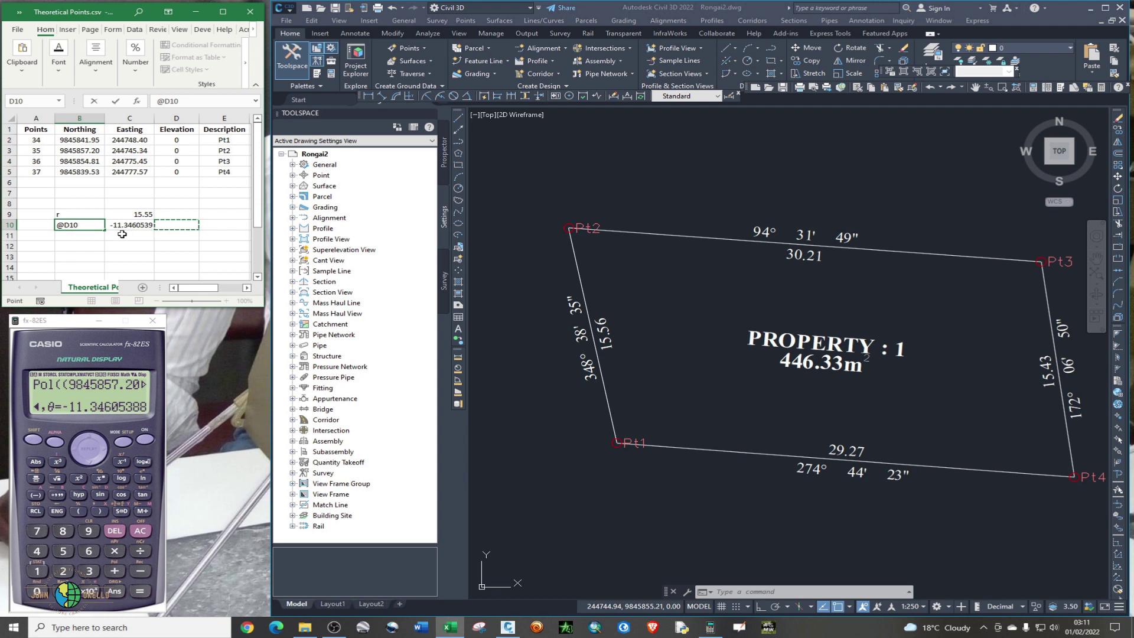
{"action": "key", "text": "Escape"}
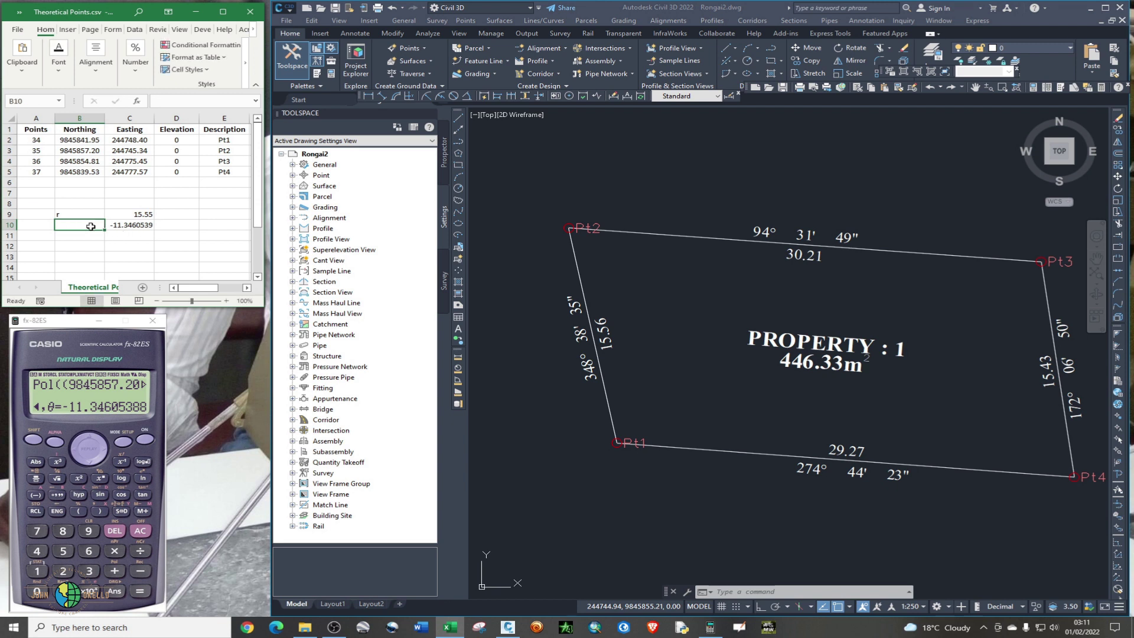
{"action": "type", "text": "@"}
{"action": "left_click", "coordinate": [126, 238]}
{"action": "key", "text": "BackSpace"}
{"action": "key", "text": "BackSpace"}
{"action": "key", "text": "BackSpace"}
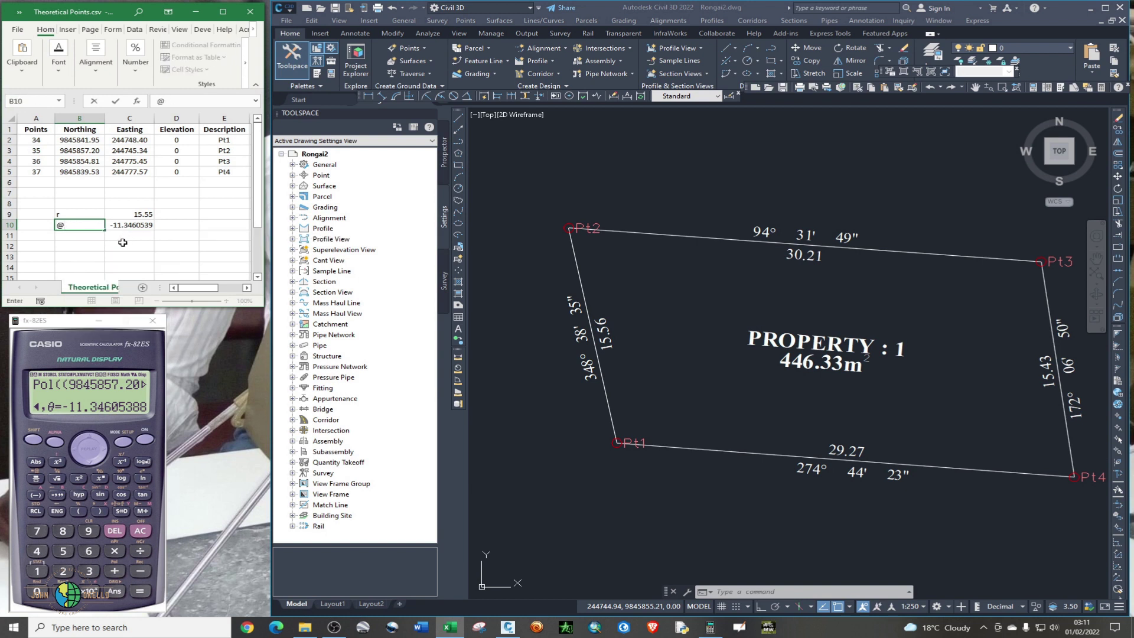
{"action": "key", "text": "Escape"}
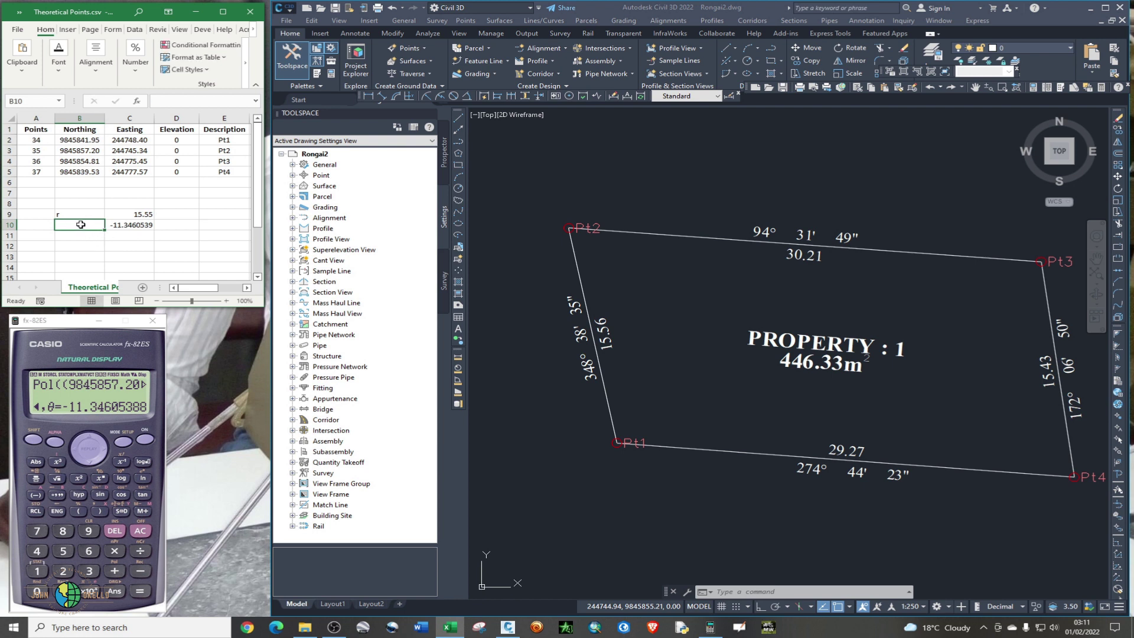
{"action": "type", "text": "Beari"}
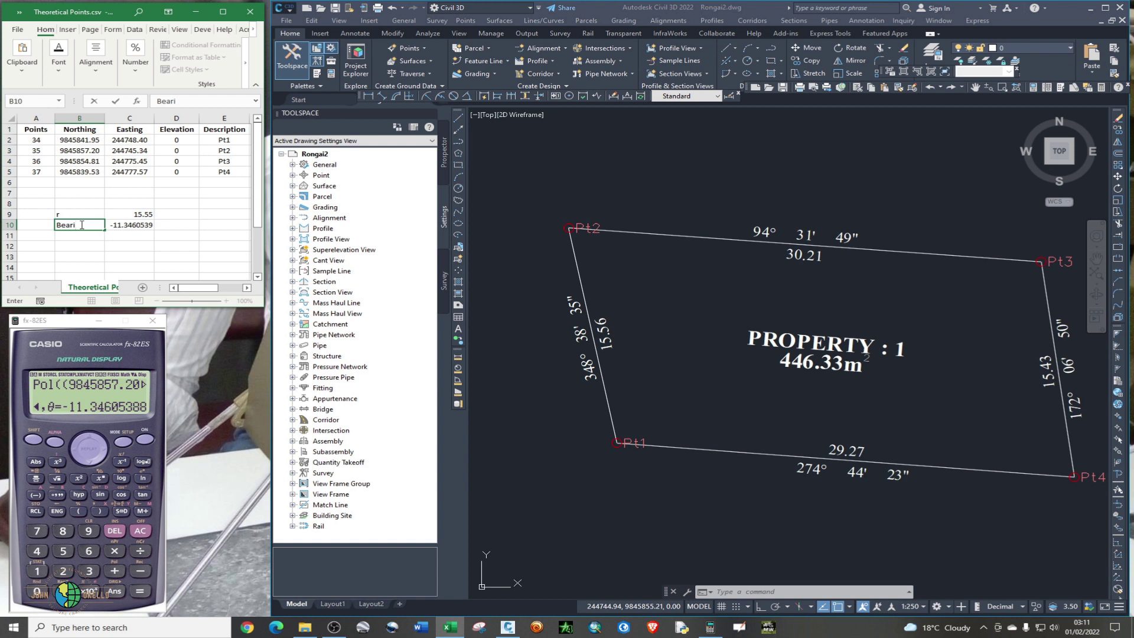
{"action": "type", "text": "ng"}
{"action": "left_click", "coordinate": [122, 227]}
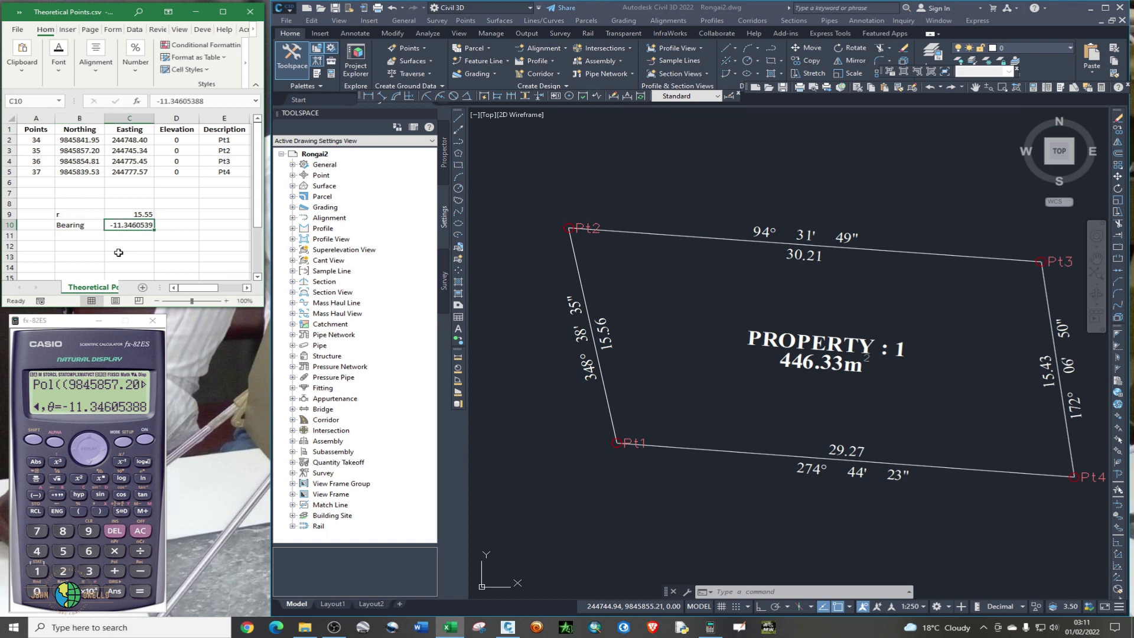
- Clear the calculator and evaluate -11.3460539° to display -11°20'45.79"
{"action": "left_click", "coordinate": [126, 529]}
{"action": "left_click", "coordinate": [141, 530]}
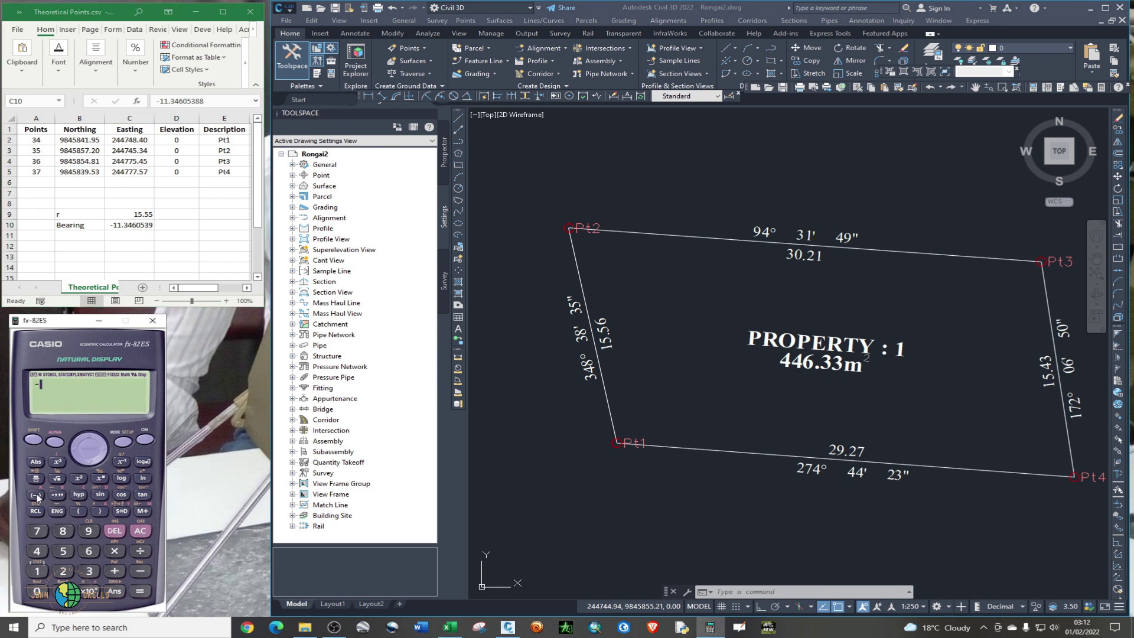
{"action": "left_click", "coordinate": [38, 571]}
{"action": "left_click", "coordinate": [39, 572]}
{"action": "left_click", "coordinate": [89, 572]}
{"action": "left_click", "coordinate": [36, 551]}
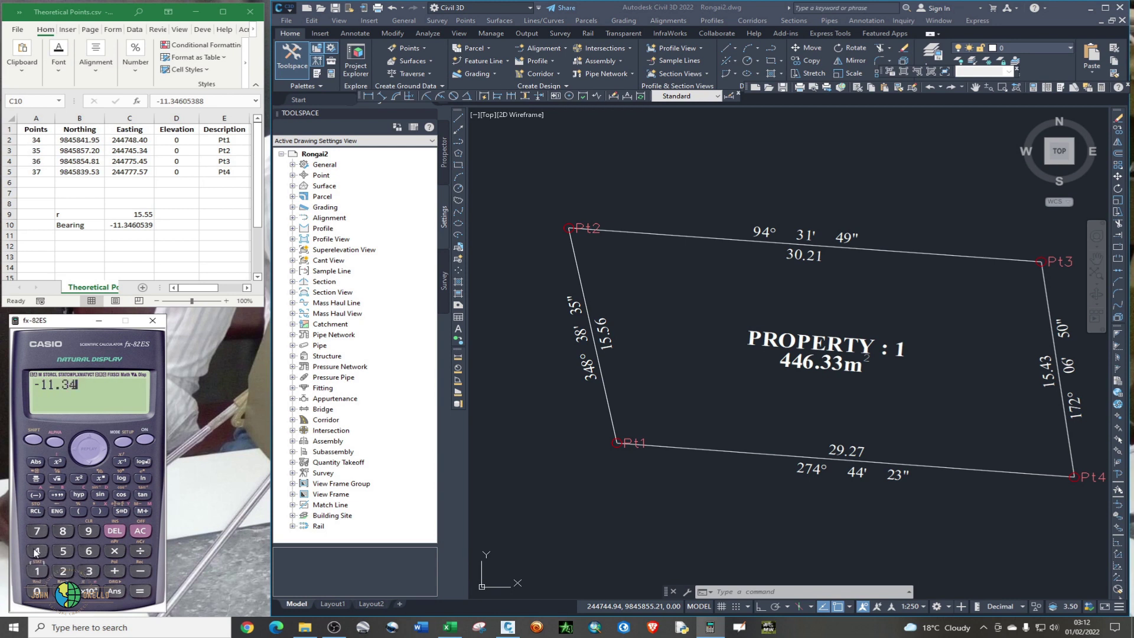
{"action": "left_click", "coordinate": [90, 552]}
{"action": "left_click", "coordinate": [37, 591]}
{"action": "left_click", "coordinate": [63, 552]}
{"action": "left_click", "coordinate": [89, 571]}
{"action": "left_click", "coordinate": [56, 496]}
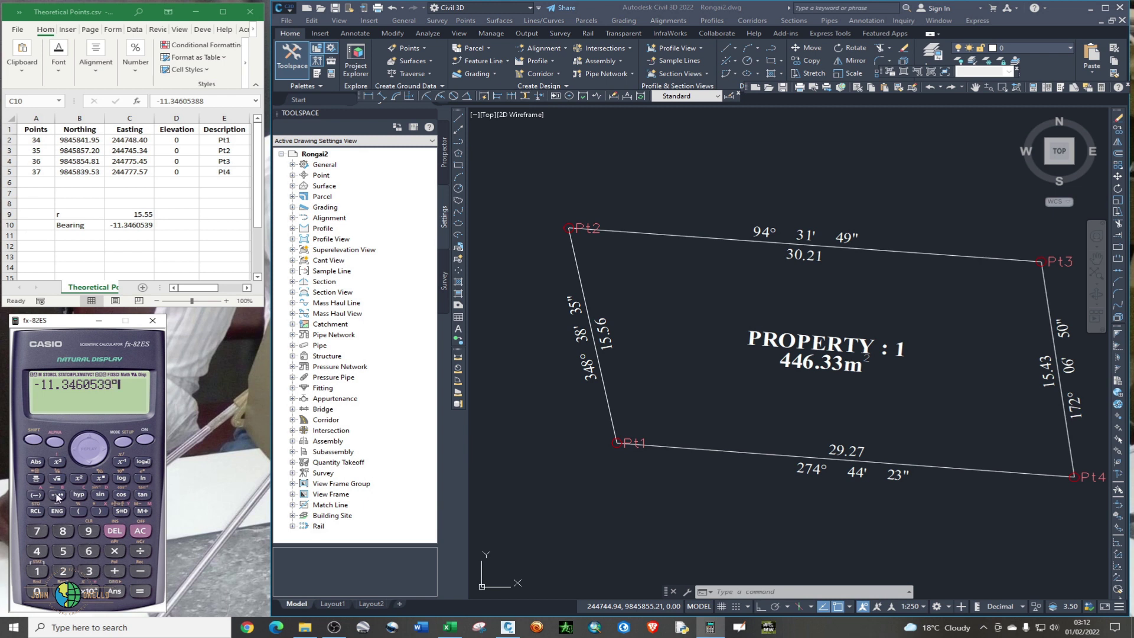
{"action": "left_click", "coordinate": [140, 591]}
- Add 360 to the answer and show 348°39'14.21" in degrees-minutes-seconds
{"action": "left_click", "coordinate": [114, 571]}
{"action": "left_click", "coordinate": [92, 570]}
{"action": "left_click", "coordinate": [89, 552]}
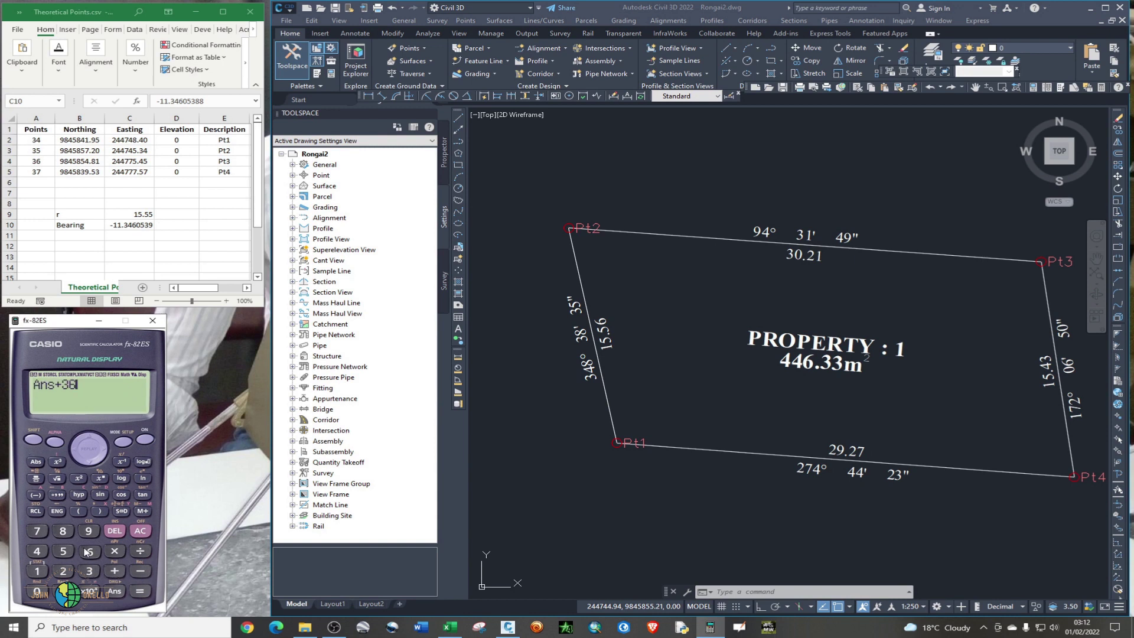
{"action": "left_click", "coordinate": [37, 590]}
{"action": "left_click", "coordinate": [140, 591]}
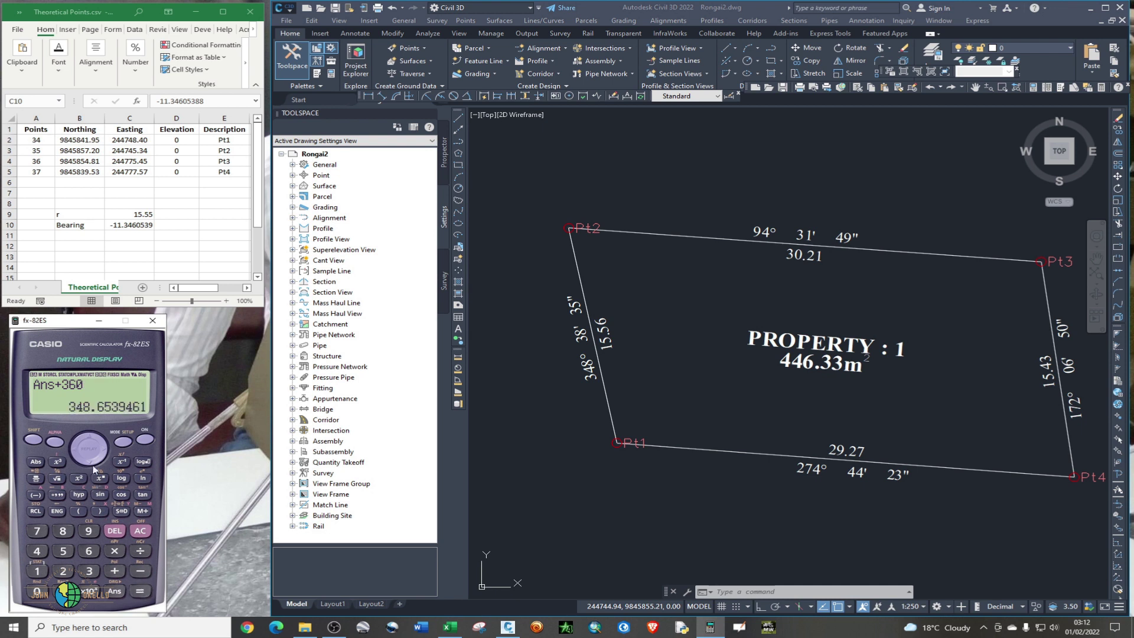
{"action": "left_click", "coordinate": [56, 496]}
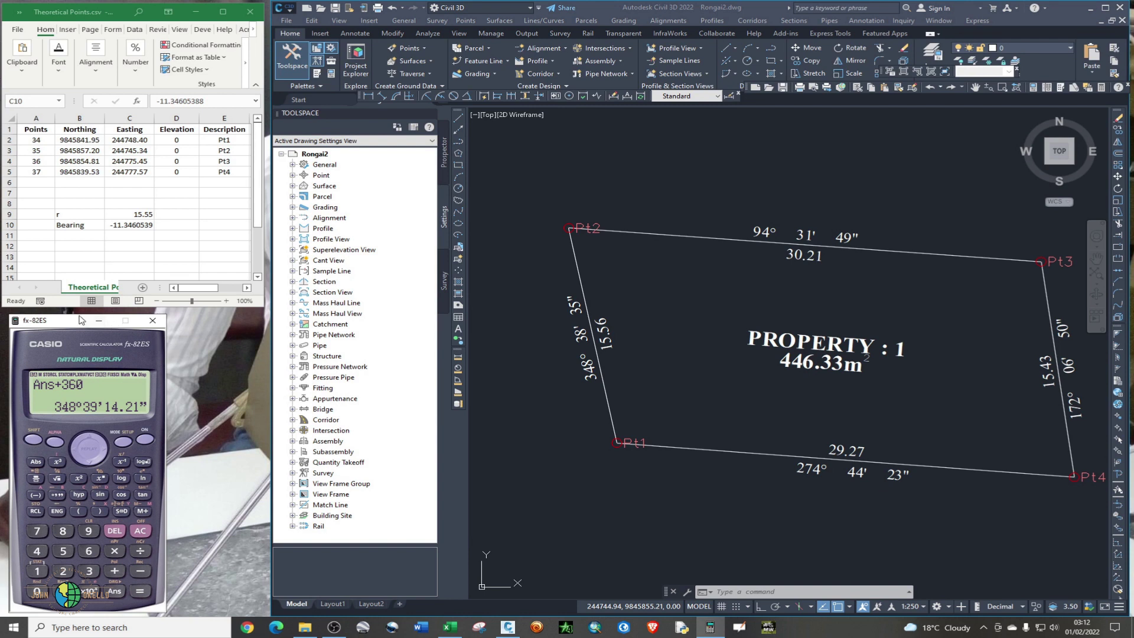
{"action": "left_click_drag", "start_coordinate": [76, 323], "coordinate": [85, 324]}
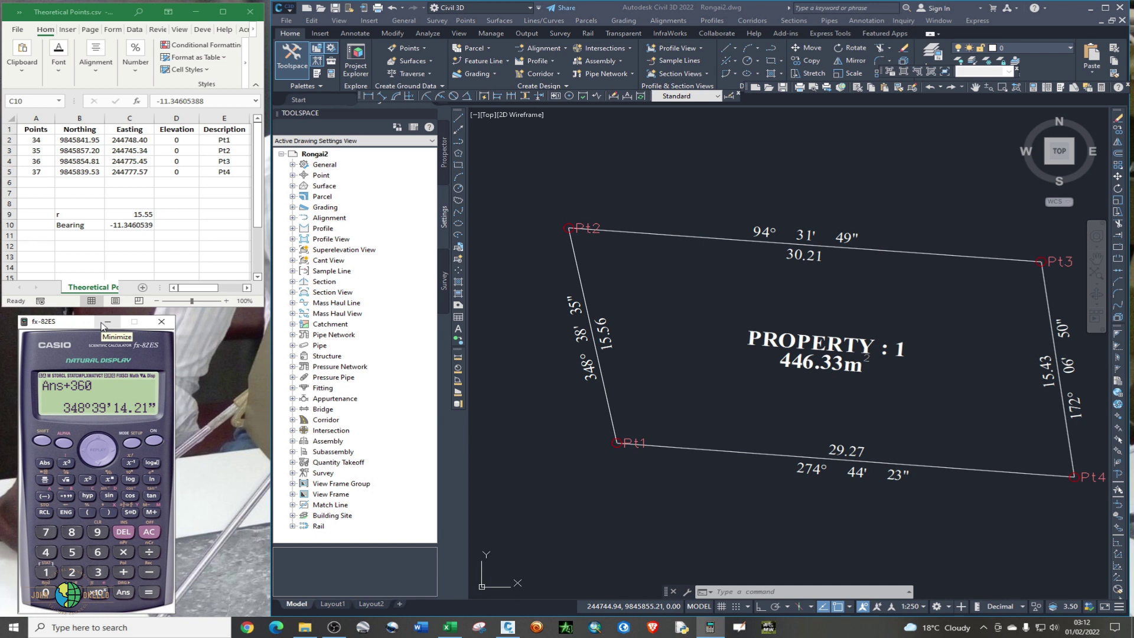
{"action": "left_click", "coordinate": [31, 10]}
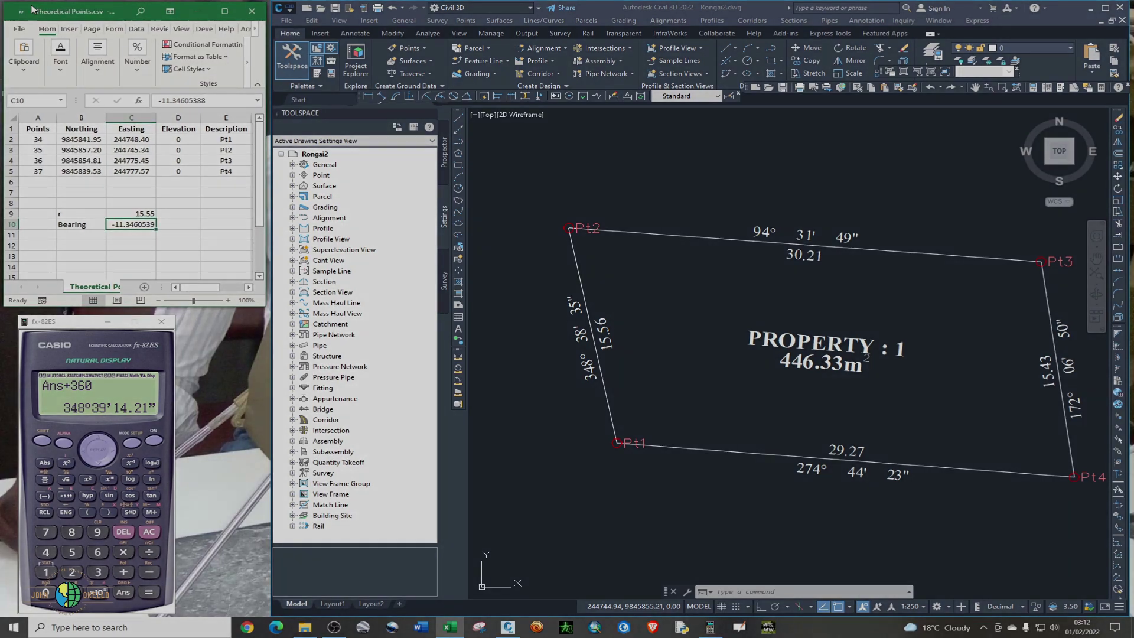